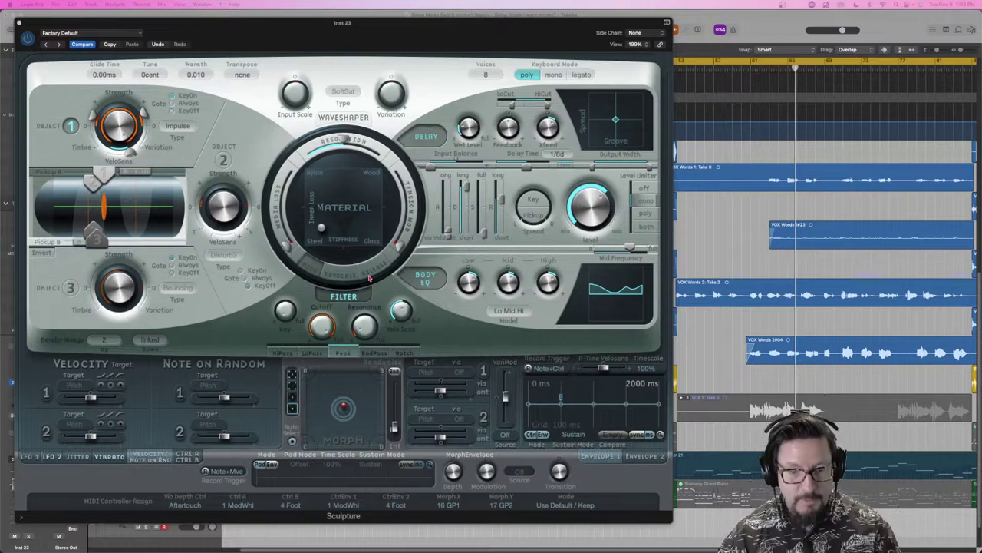
Cycle through the LFO 1, LFO 2, Jitter, Vibrato, Velocity/Note On Rnd and Ctrl A/B pages, back to LFO 1
{"action": "left_click", "coordinate": [31, 458]}
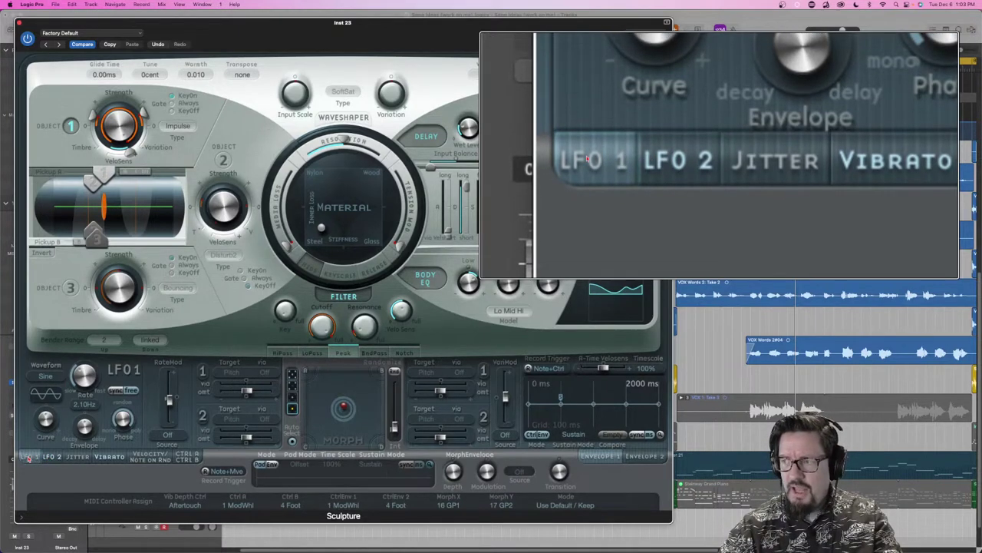
{"action": "left_click", "coordinate": [57, 458]}
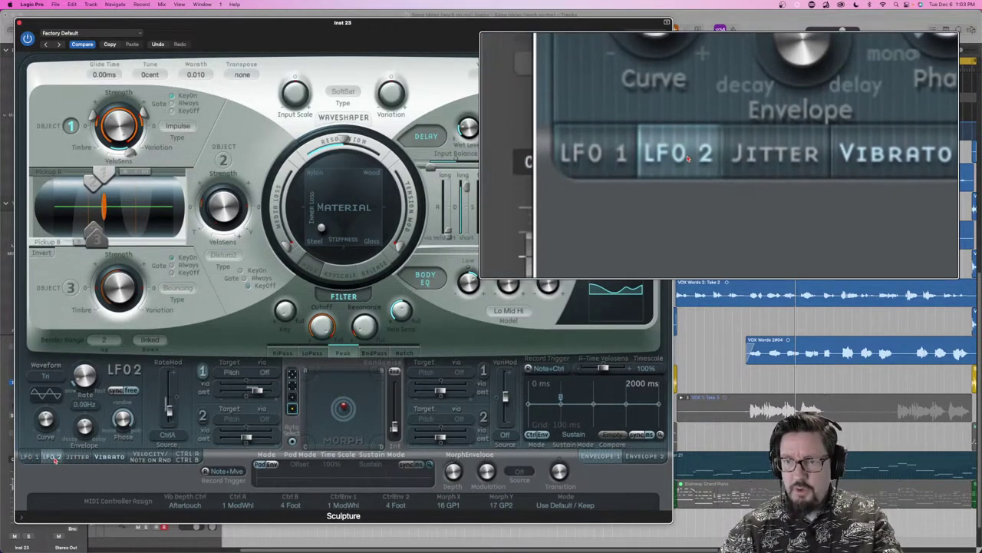
{"action": "left_click", "coordinate": [77, 456]}
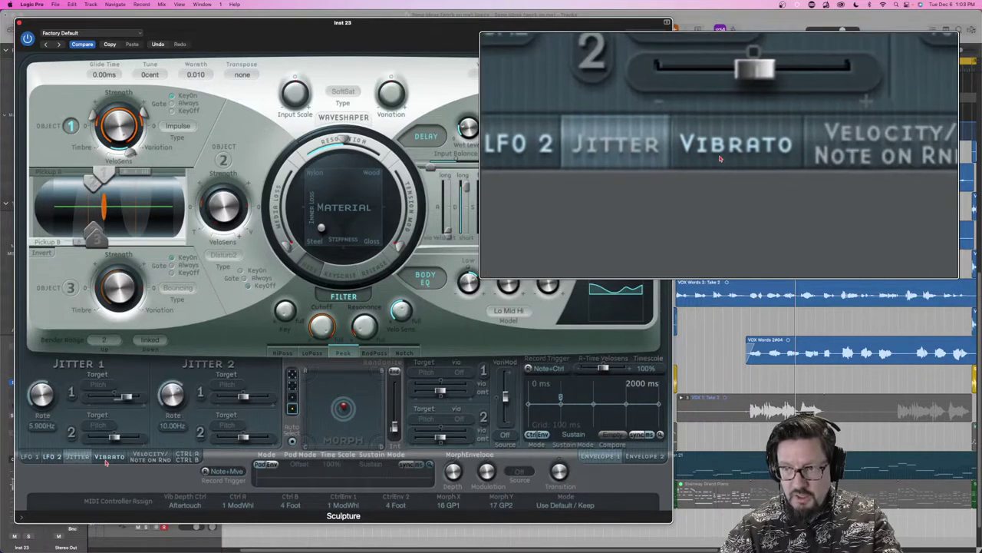
{"action": "left_click", "coordinate": [109, 458]}
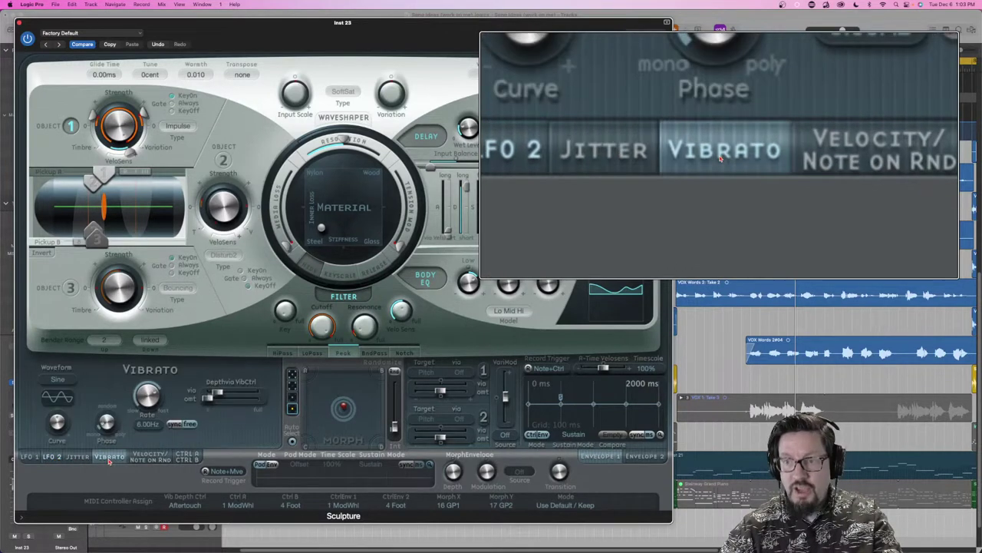
{"action": "left_click", "coordinate": [151, 458]}
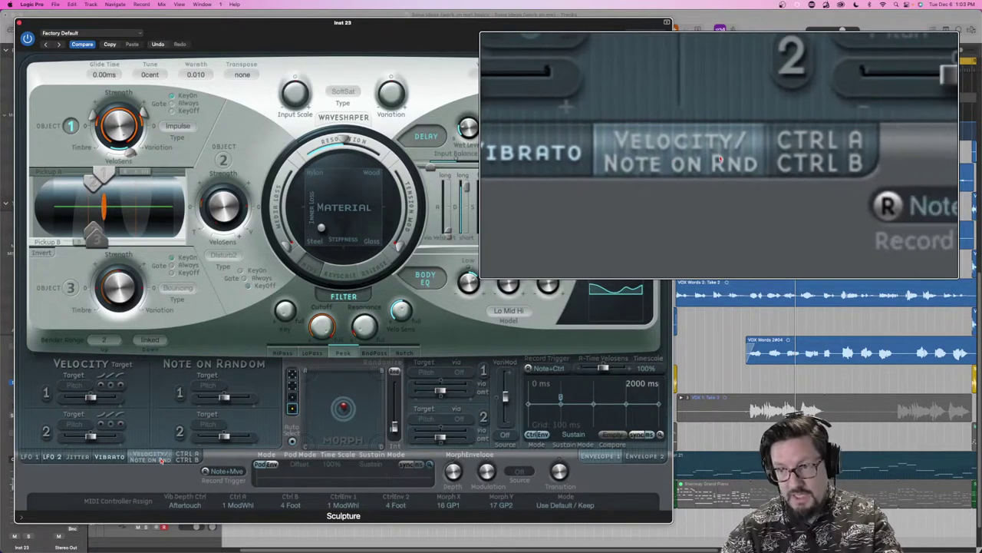
{"action": "left_click", "coordinate": [187, 458]}
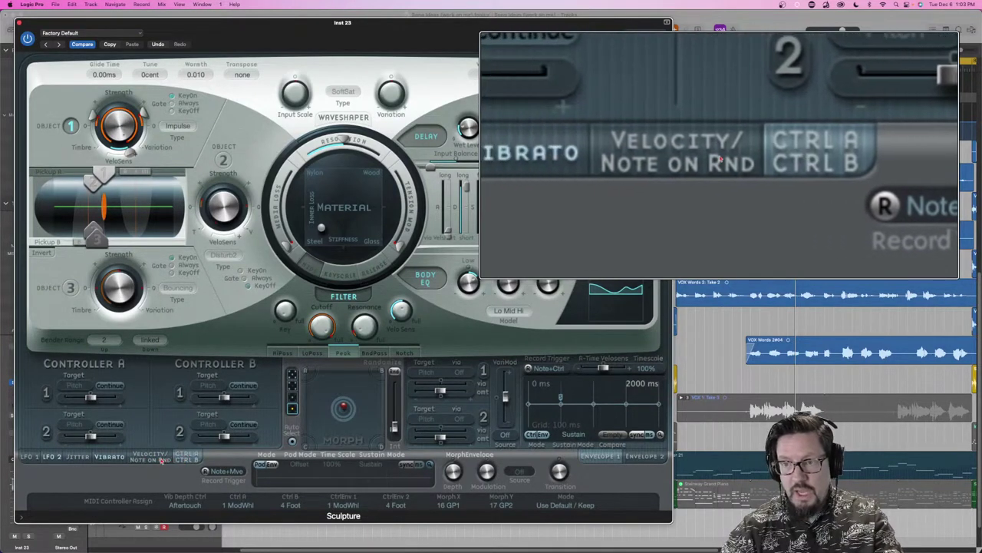
{"action": "left_click", "coordinate": [35, 457]}
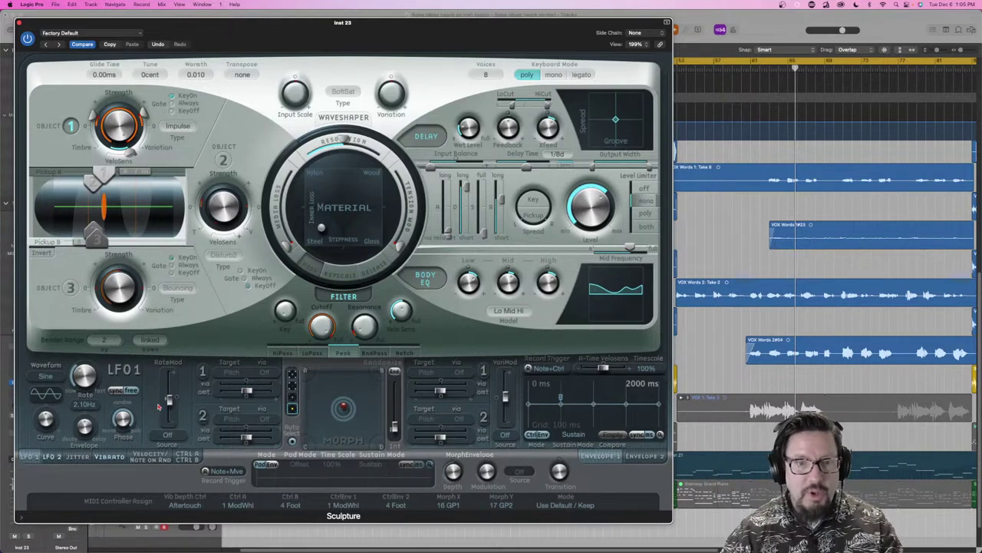
{"action": "left_click", "coordinate": [110, 456]}
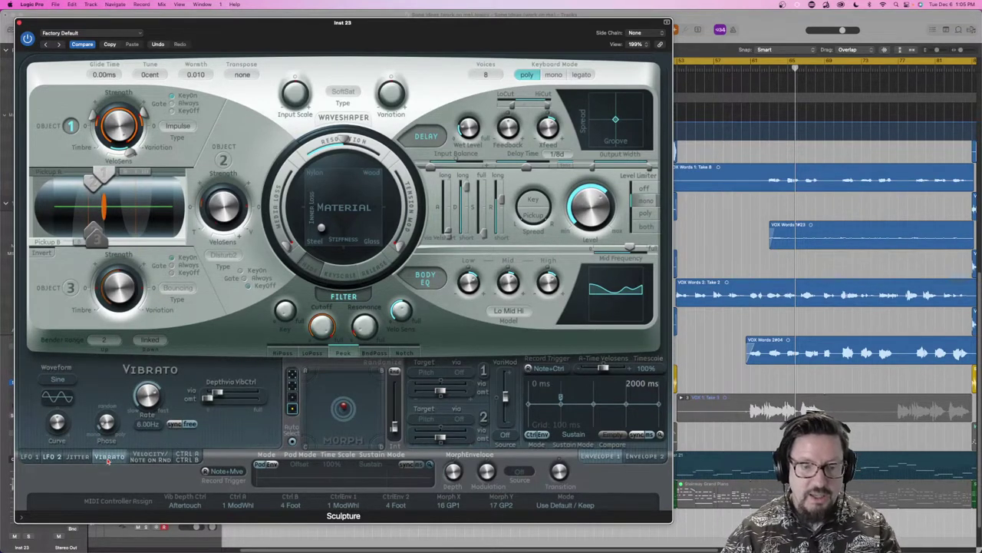
{"action": "left_click", "coordinate": [36, 458]}
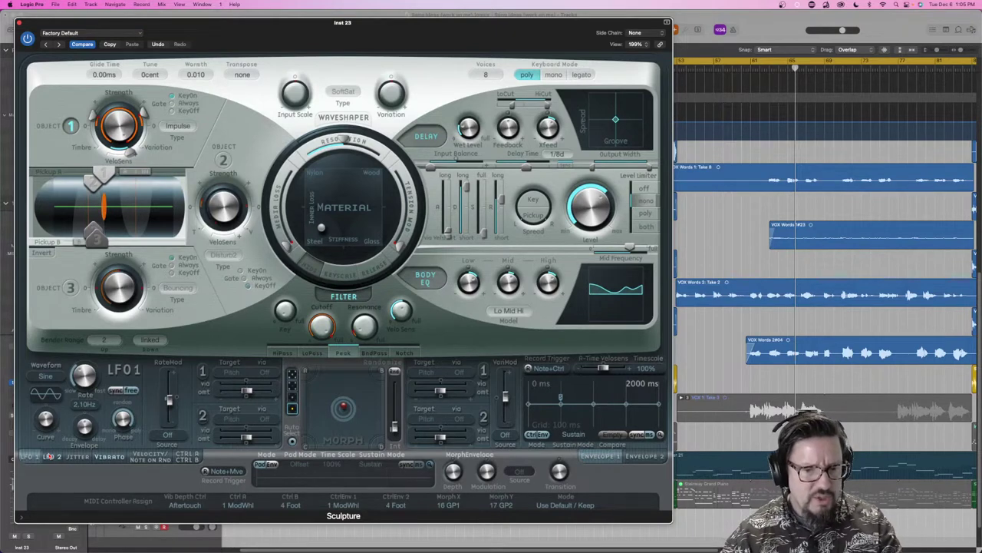
{"action": "left_click", "coordinate": [48, 456]}
{"action": "left_click", "coordinate": [38, 457]}
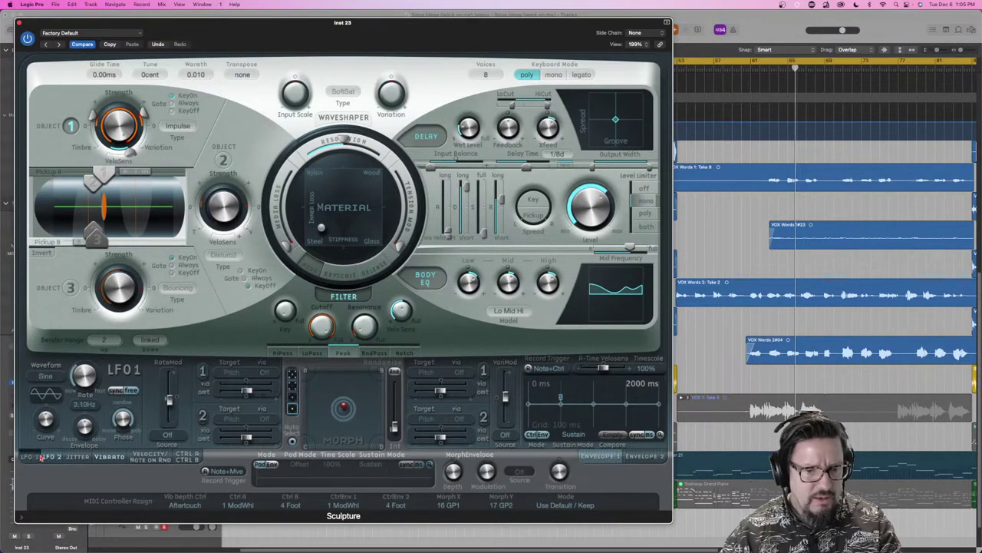
{"action": "left_click", "coordinate": [46, 457]}
{"action": "left_click", "coordinate": [38, 457]}
{"action": "left_click", "coordinate": [52, 457]}
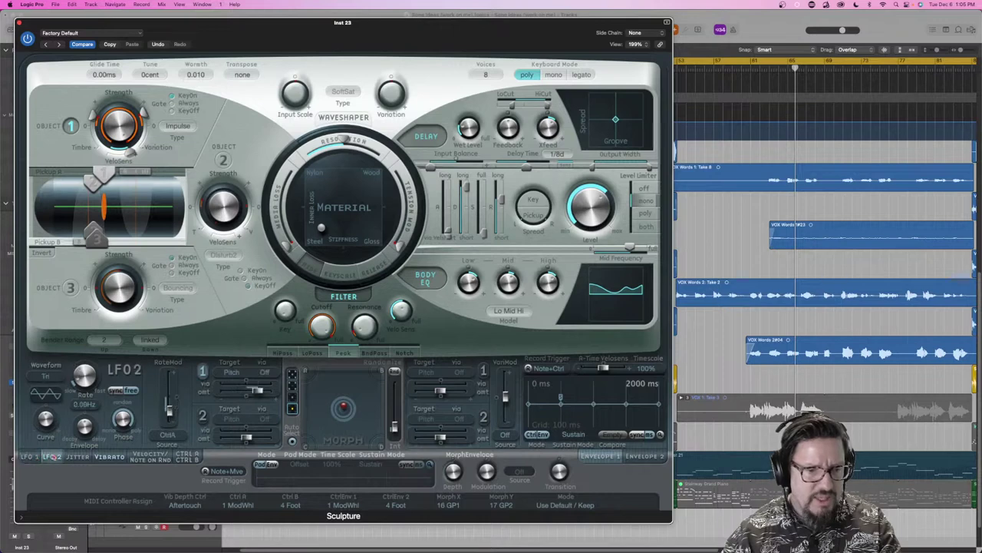
{"action": "left_click", "coordinate": [54, 455]}
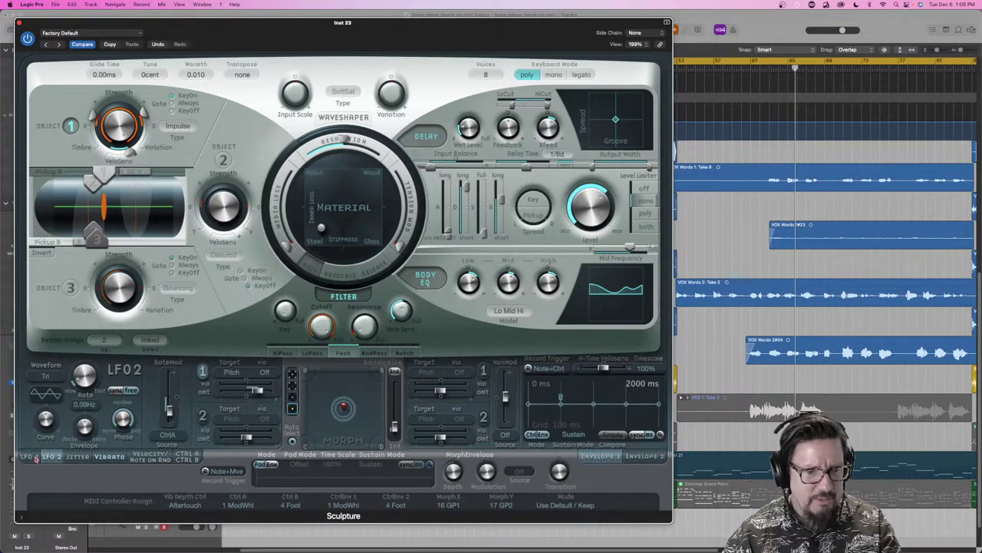
{"action": "left_click", "coordinate": [36, 457]}
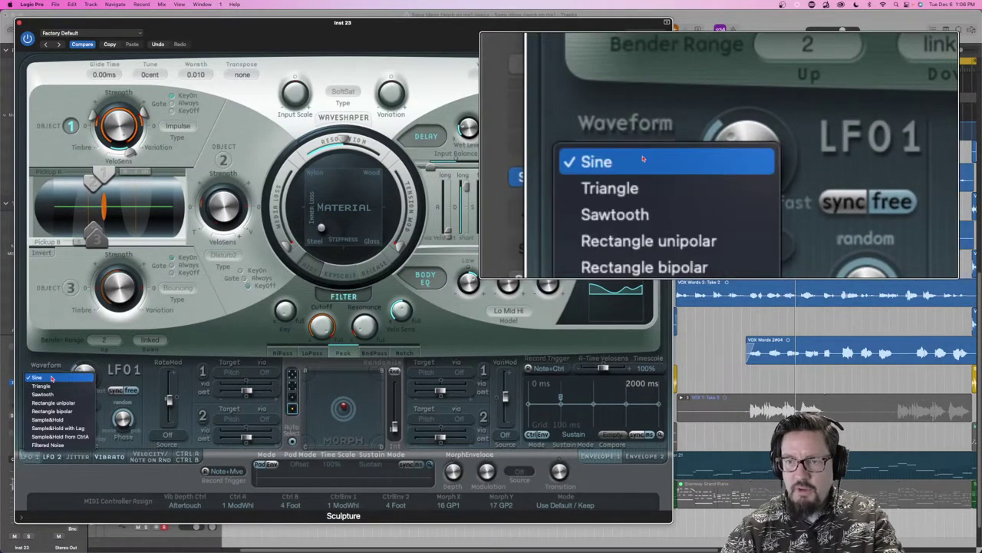
Audition LFO 1's Sine, Triangle, Sawtooth and unipolar and bipolar Rectangle waveforms
{"action": "left_click", "coordinate": [48, 377]}
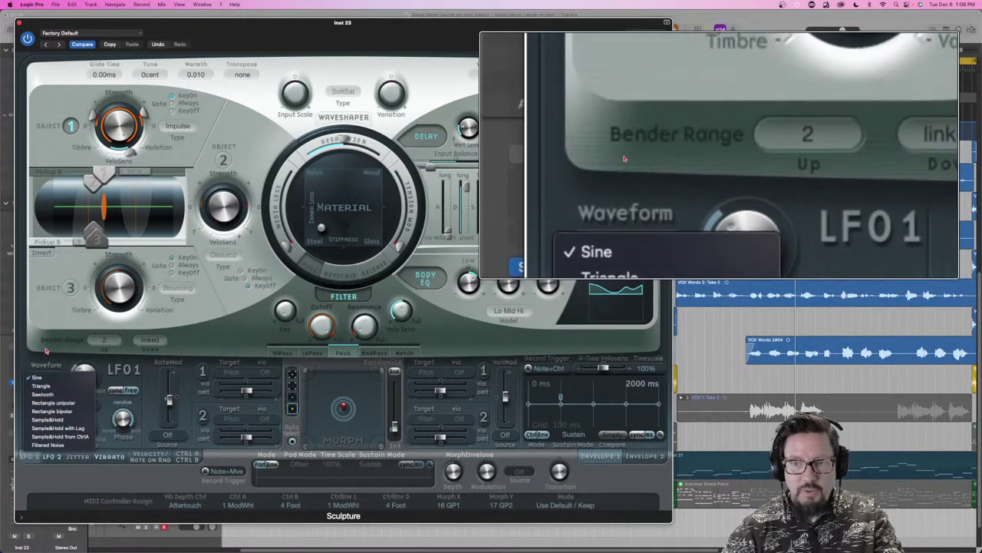
{"action": "left_click", "coordinate": [69, 367]}
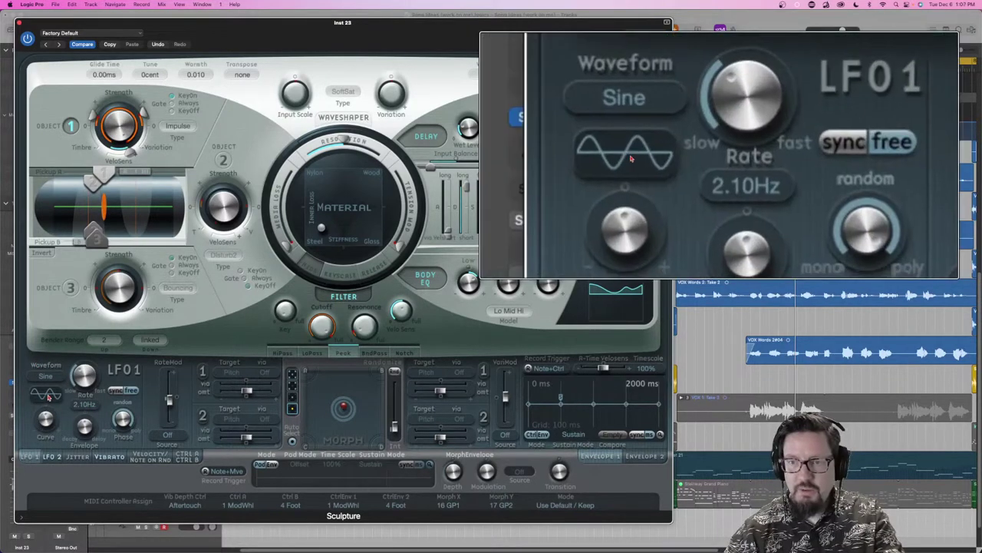
{"action": "left_click", "coordinate": [45, 377]}
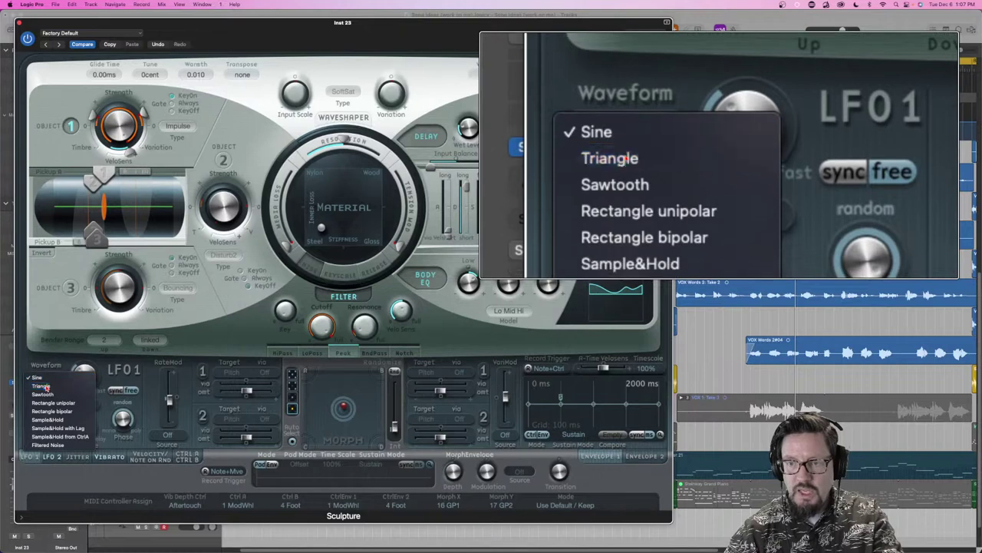
{"action": "left_click", "coordinate": [48, 386]}
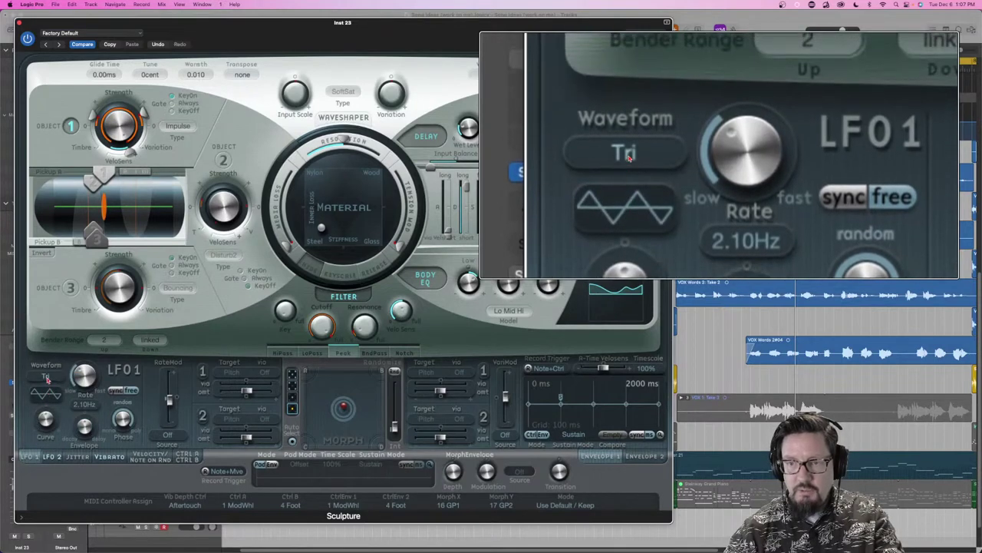
{"action": "left_click", "coordinate": [45, 377]}
{"action": "left_click", "coordinate": [48, 386]}
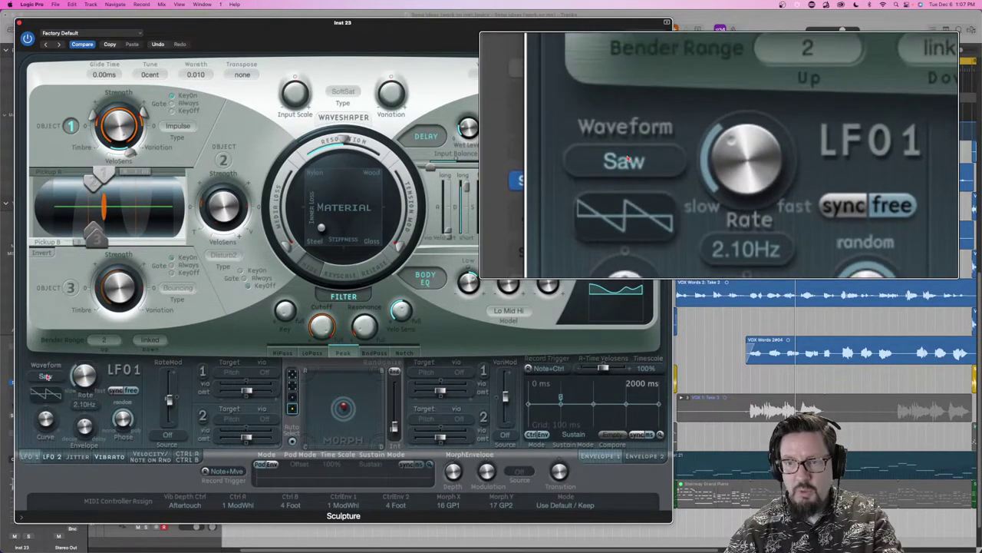
{"action": "left_click", "coordinate": [45, 376]}
{"action": "left_click", "coordinate": [48, 386]}
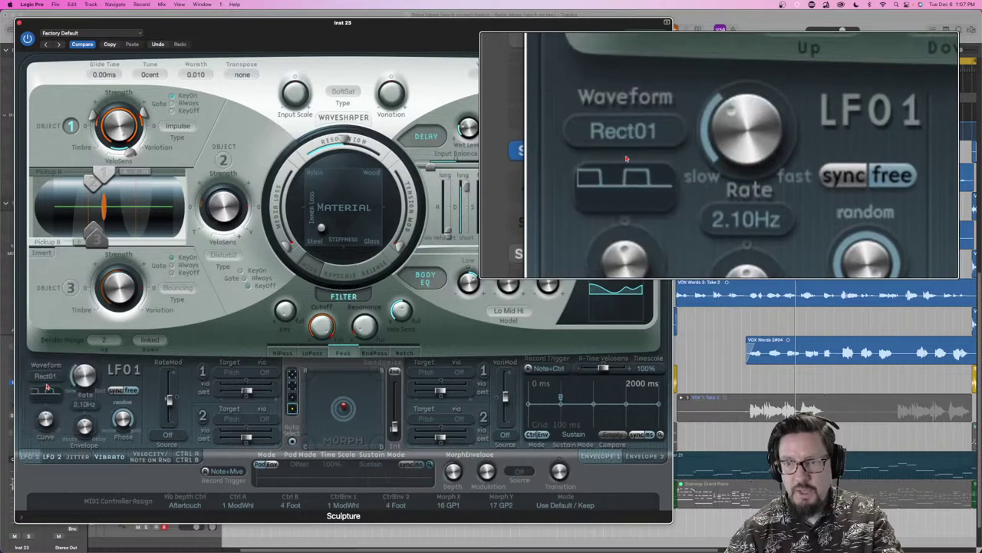
{"action": "left_click", "coordinate": [47, 380]}
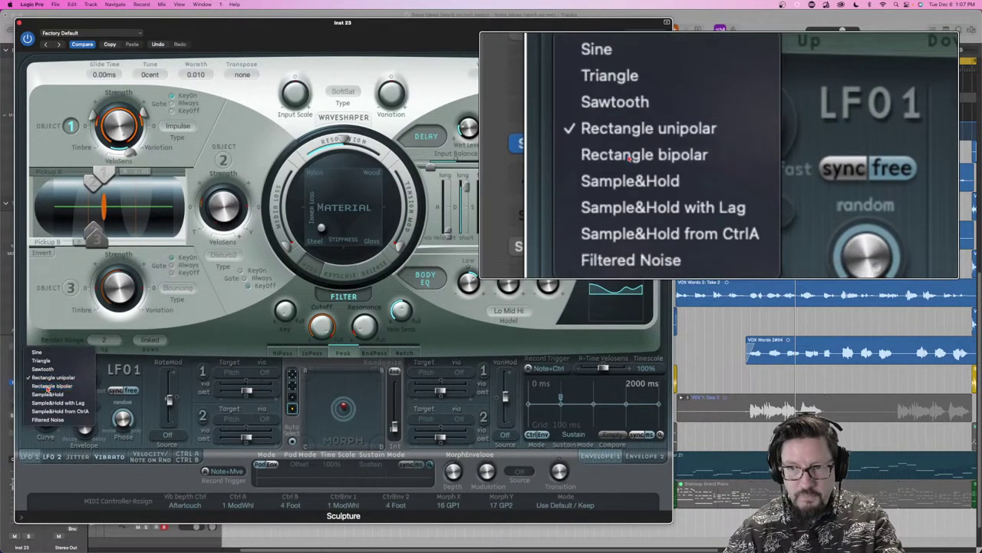
{"action": "left_click", "coordinate": [48, 386]}
Try Sample&Hold, S&H with Lag, S&H from CtrlA and Filtered Noise, settling on Sample&Hold
{"action": "left_click", "coordinate": [46, 375]}
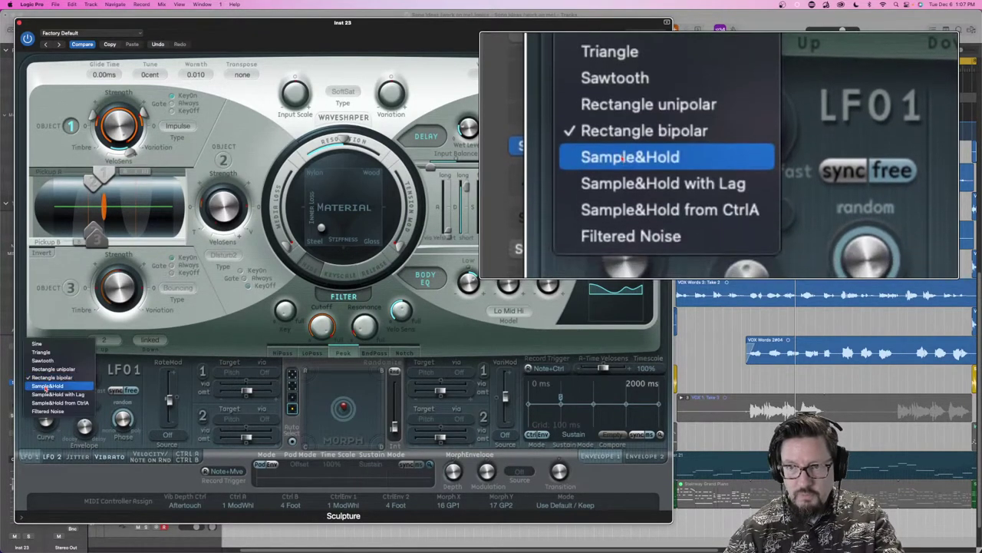
{"action": "left_click", "coordinate": [47, 386]}
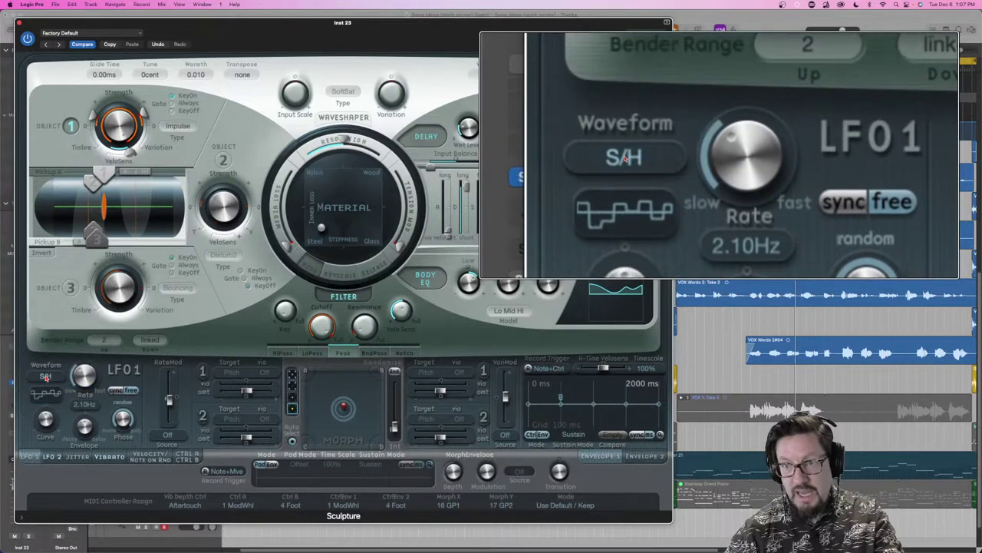
{"action": "left_click", "coordinate": [45, 376]}
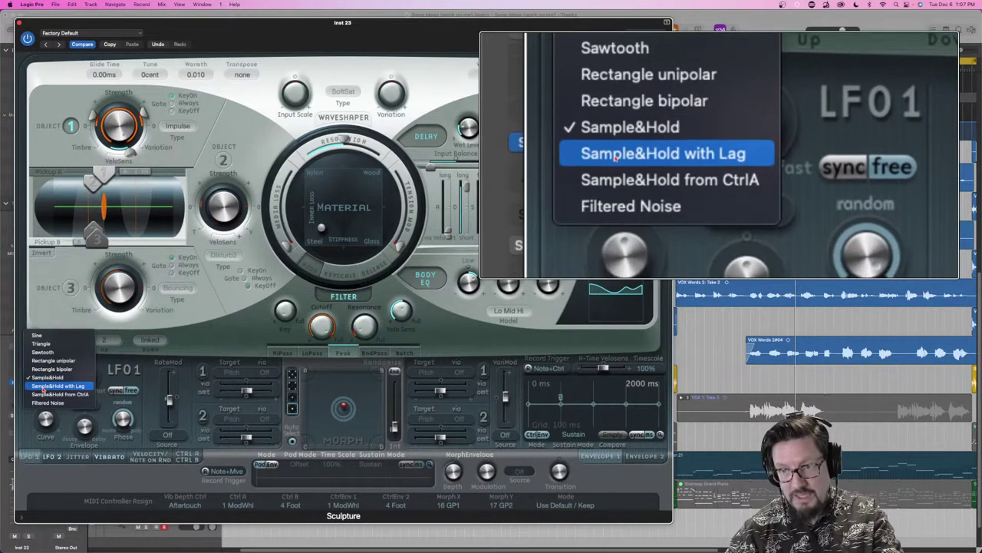
{"action": "left_click", "coordinate": [43, 387]}
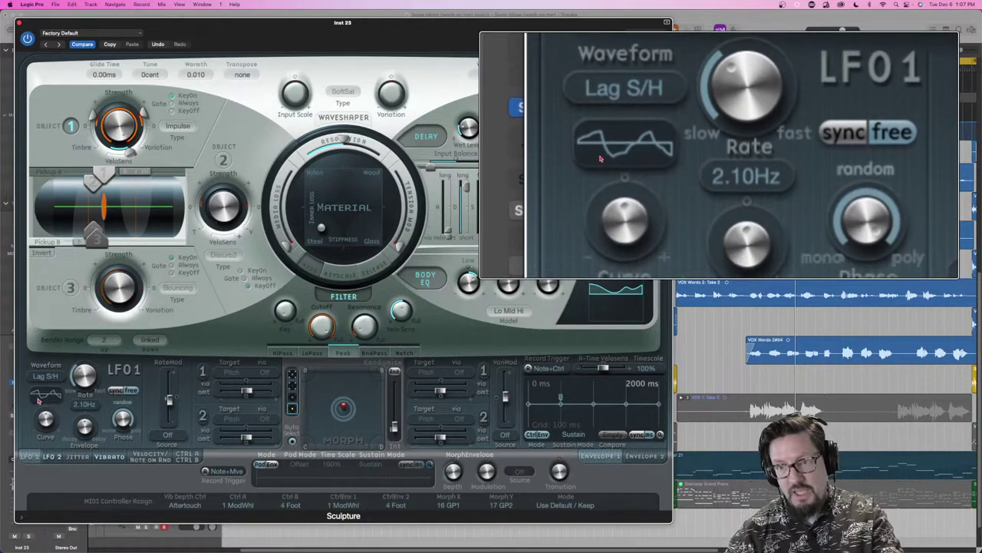
{"action": "left_click", "coordinate": [50, 391]}
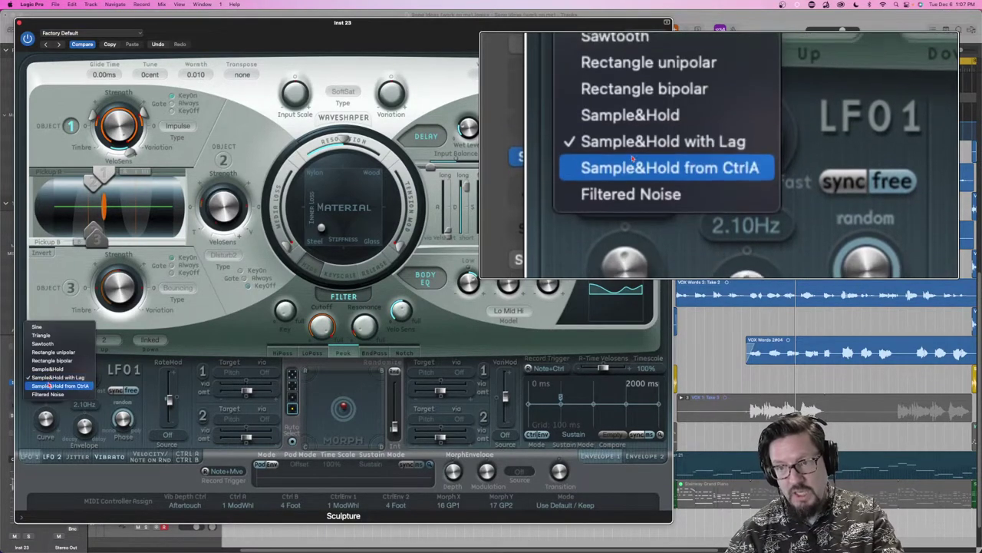
{"action": "left_click", "coordinate": [48, 384]}
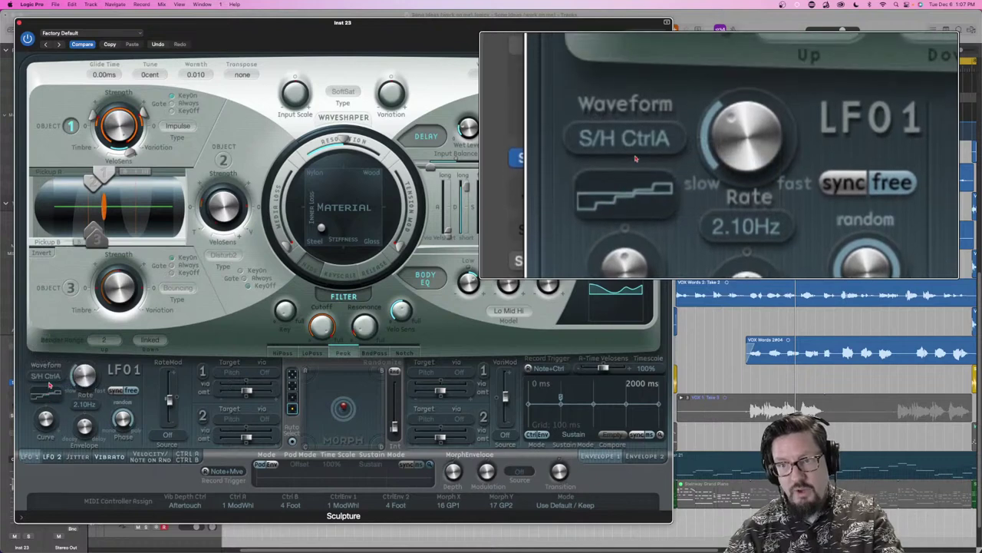
{"action": "left_click", "coordinate": [49, 386]}
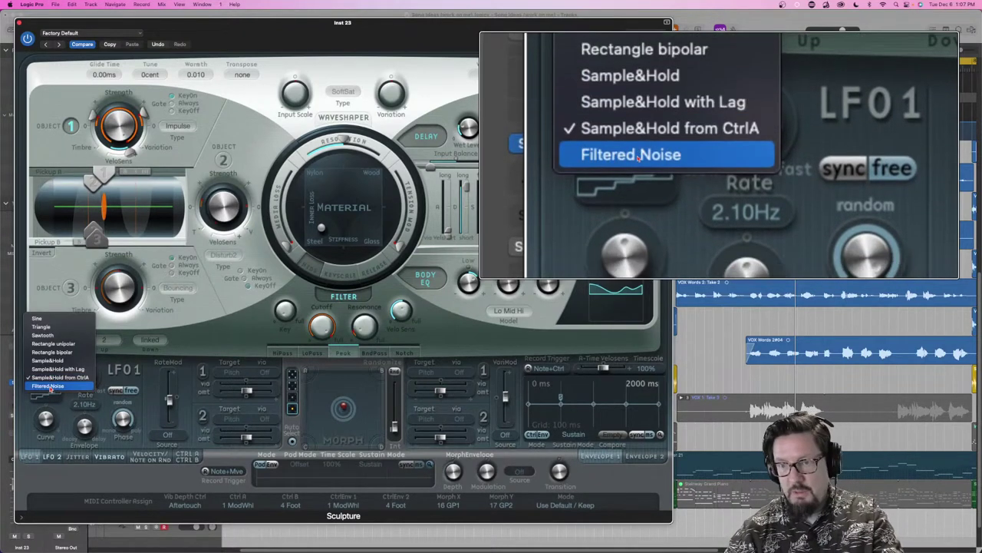
{"action": "left_click", "coordinate": [50, 387]}
{"action": "left_click", "coordinate": [49, 379]}
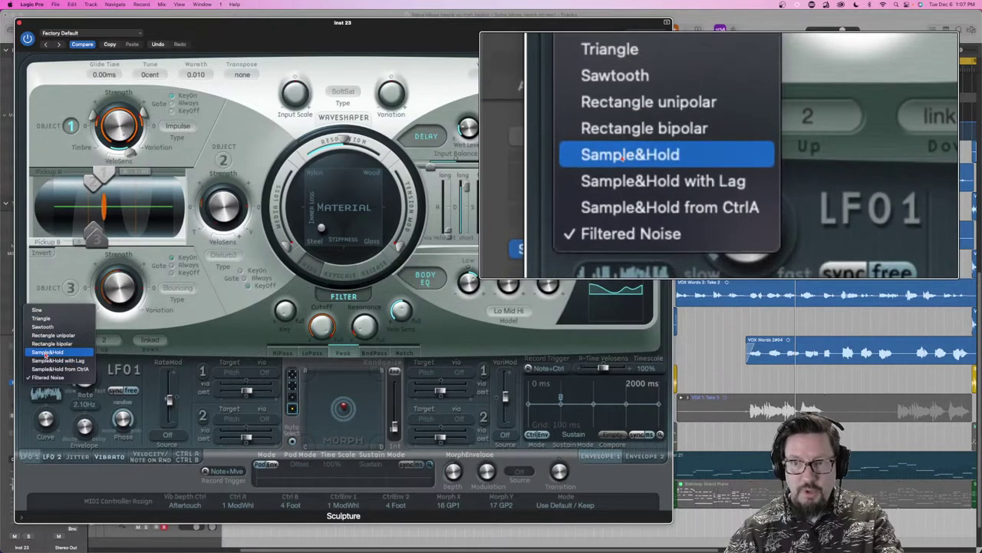
{"action": "left_click", "coordinate": [45, 352]}
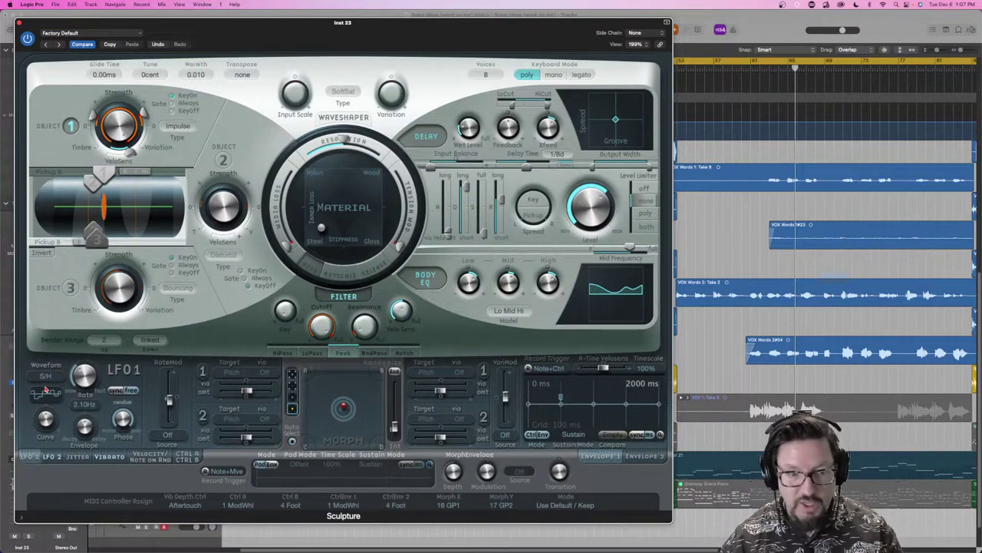
Enable LFO 1's first Pitch target, then browse the other modulation pages back to LFO 1
{"action": "left_click", "coordinate": [202, 372]}
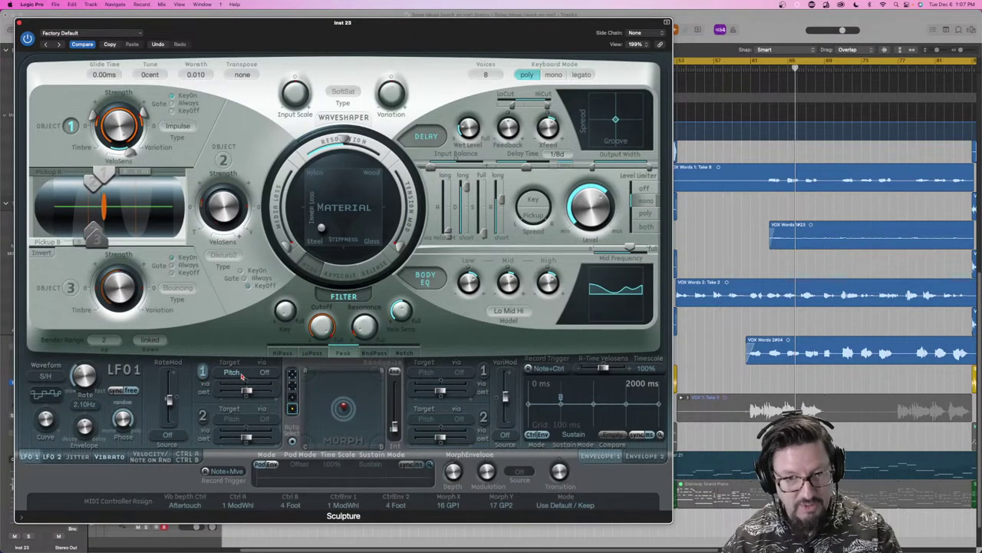
{"action": "left_click", "coordinate": [55, 457]}
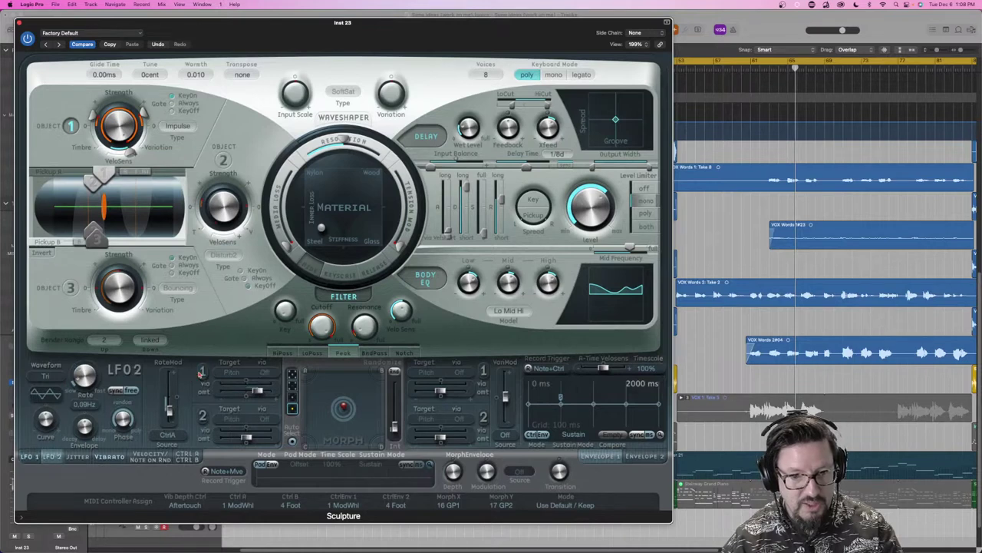
{"action": "left_click", "coordinate": [73, 456]}
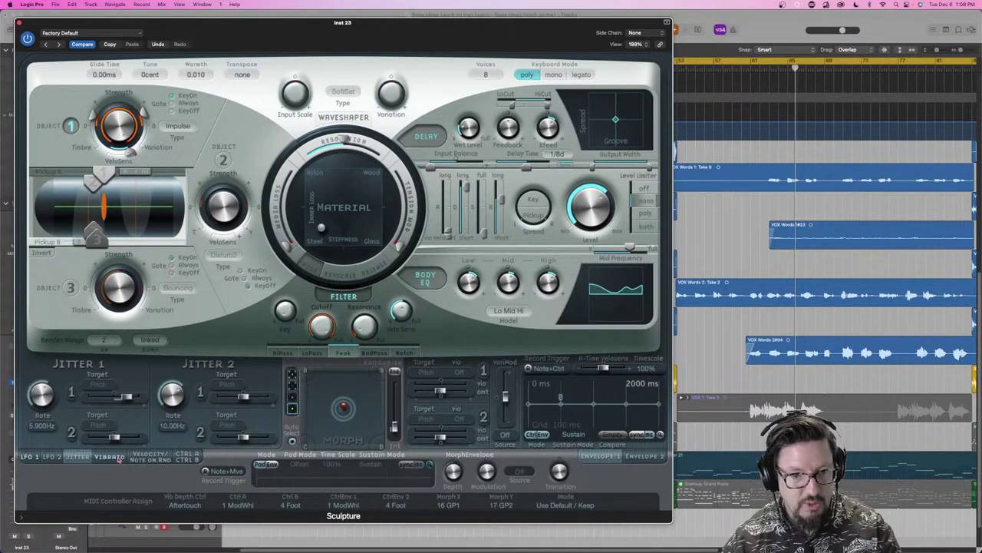
{"action": "left_click", "coordinate": [113, 456]}
{"action": "left_click", "coordinate": [140, 458]}
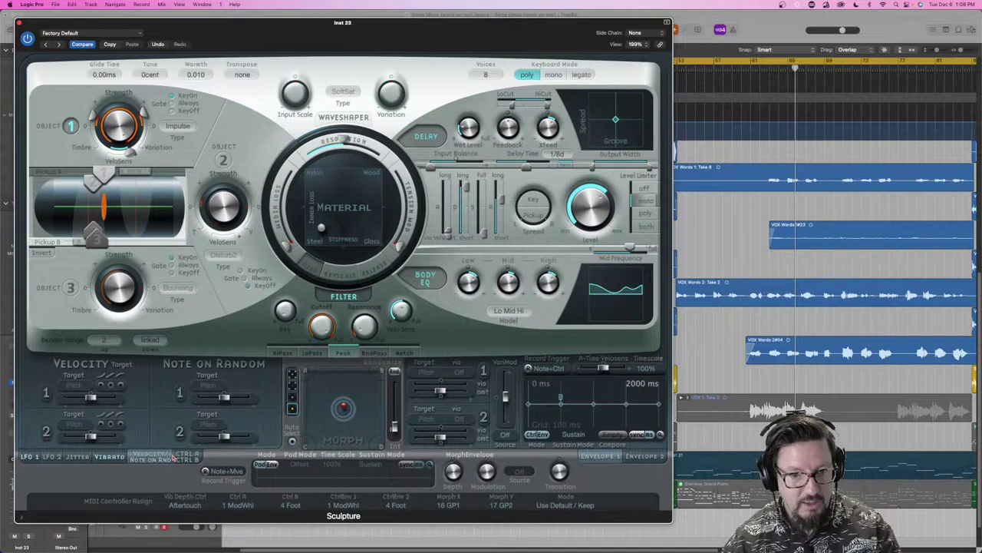
{"action": "left_click", "coordinate": [187, 457]}
{"action": "left_click", "coordinate": [28, 456]}
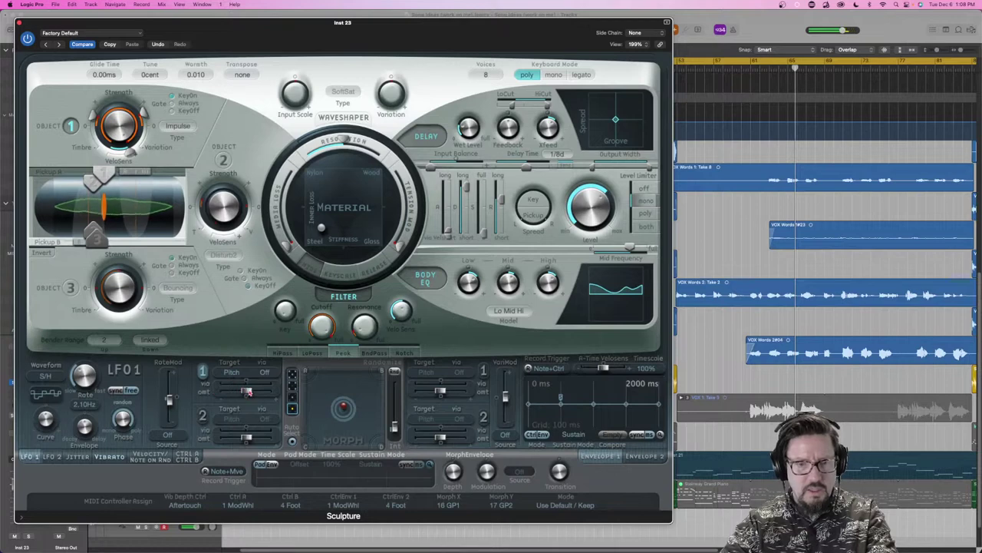
Raise LFO 1's Pitch modulation amount and disable record-enable on the Inst 21 track
{"action": "left_click_drag", "start_coordinate": [247, 392], "coordinate": [272, 392]}
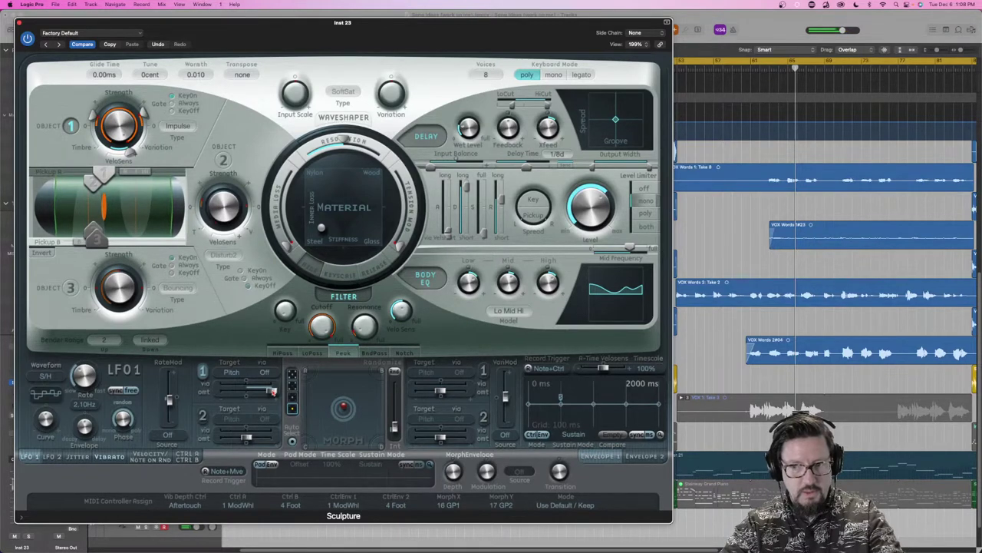
{"action": "left_click_drag", "start_coordinate": [51, 26], "coordinate": [442, 66]}
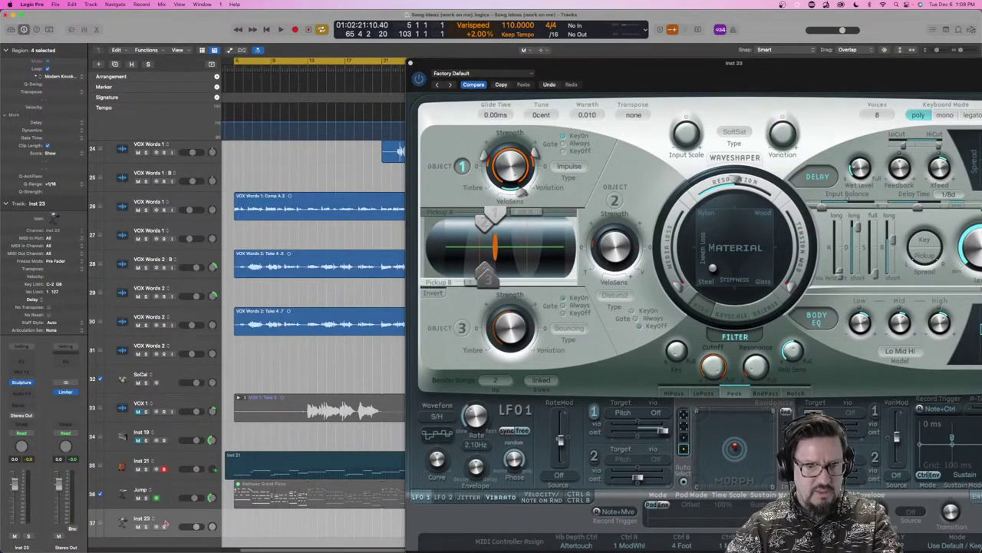
{"action": "mouse_move", "coordinate": [592, 75]}
{"action": "left_mouse_down"}
{"action": "mouse_move", "coordinate": [195, 37]}
{"action": "mouse_move", "coordinate": [464, 75]}
{"action": "mouse_move", "coordinate": [561, 77]}
{"action": "left_mouse_up"}
{"action": "left_click", "coordinate": [165, 468]}
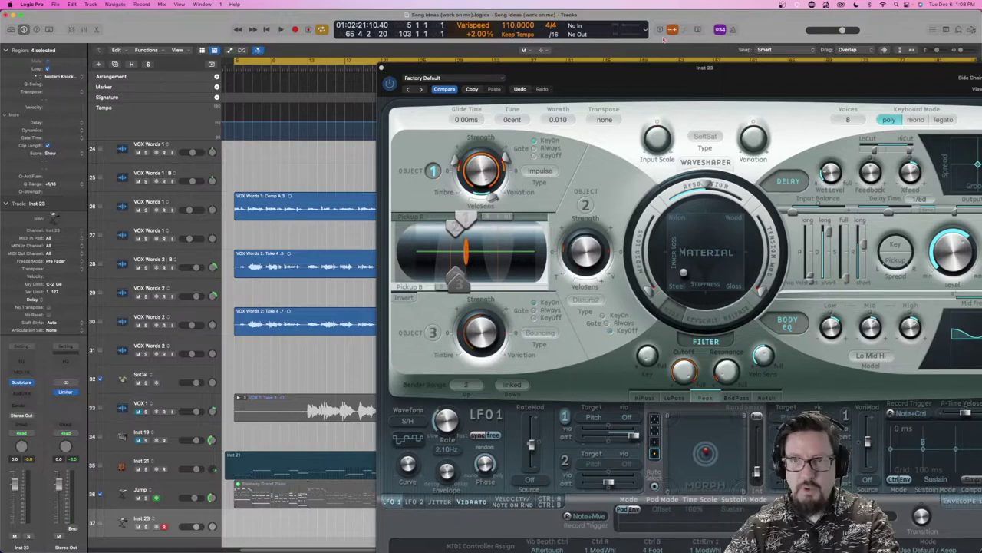
{"action": "left_click_drag", "start_coordinate": [670, 77], "coordinate": [315, 36]}
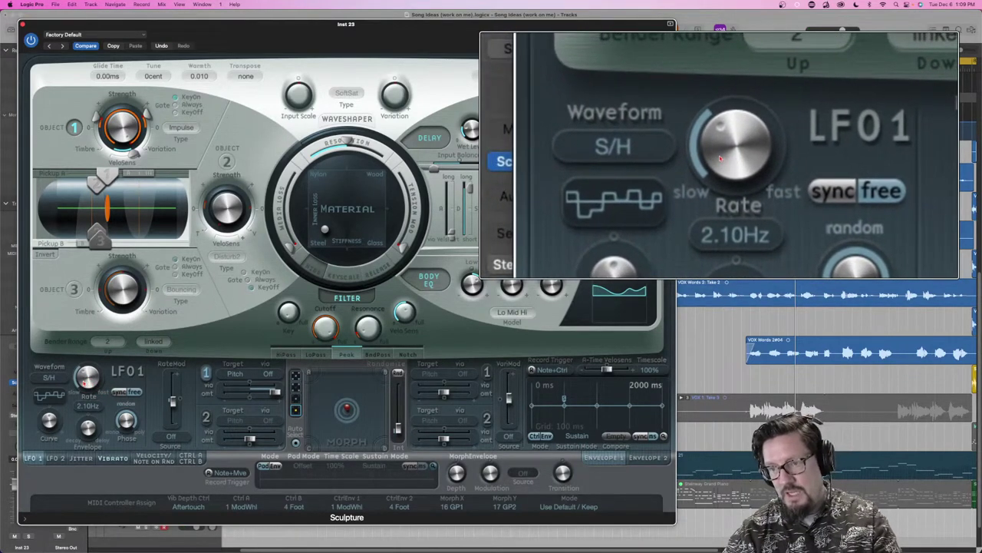
Speed up the LFO 1 rate, then set it to a tempo-synced 1/16
{"action": "left_click_drag", "start_coordinate": [89, 380], "coordinate": [83, 367]}
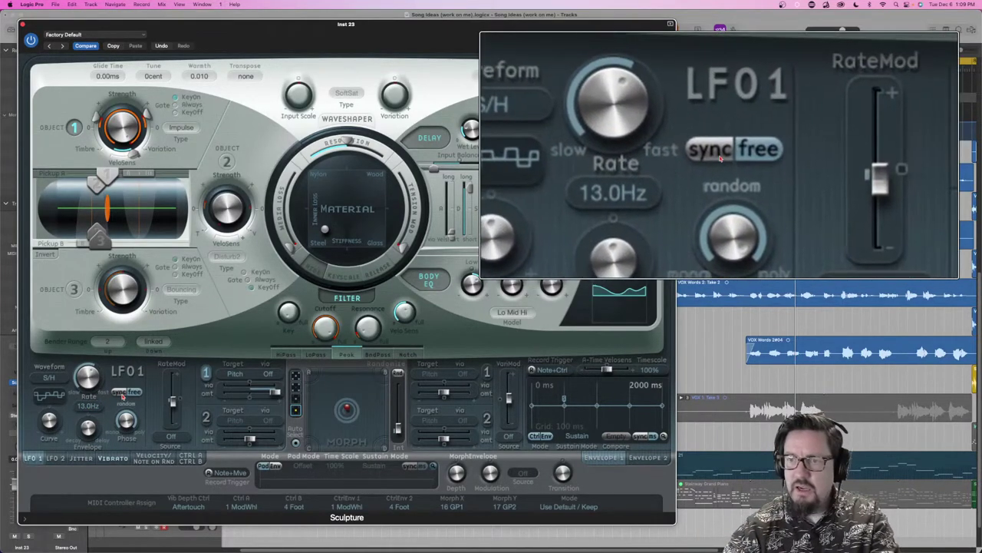
{"action": "left_click_drag", "start_coordinate": [85, 381], "coordinate": [90, 388]}
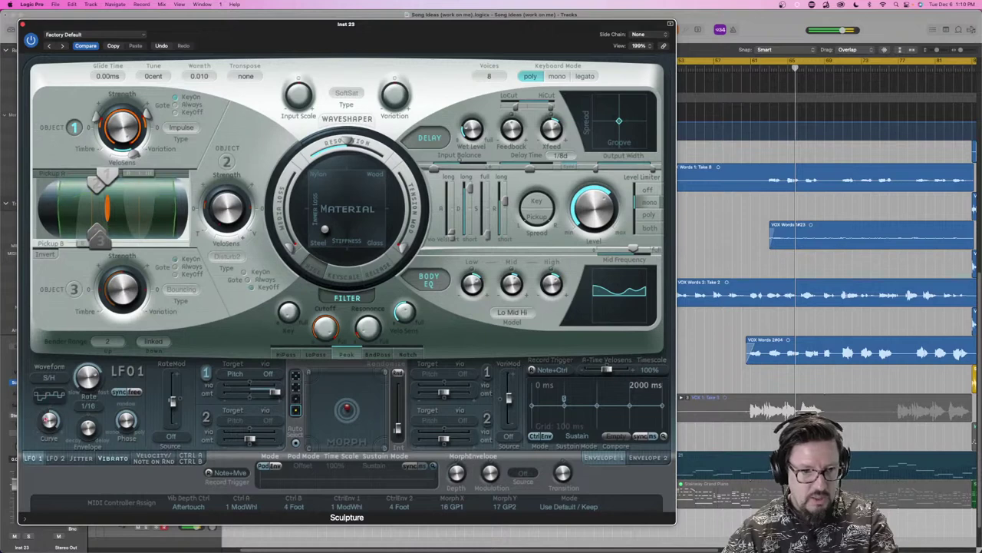
Set LFO 1's curve to -1.00 and switch its waveform to Sine
{"action": "left_click_drag", "start_coordinate": [48, 420], "coordinate": [77, 495]}
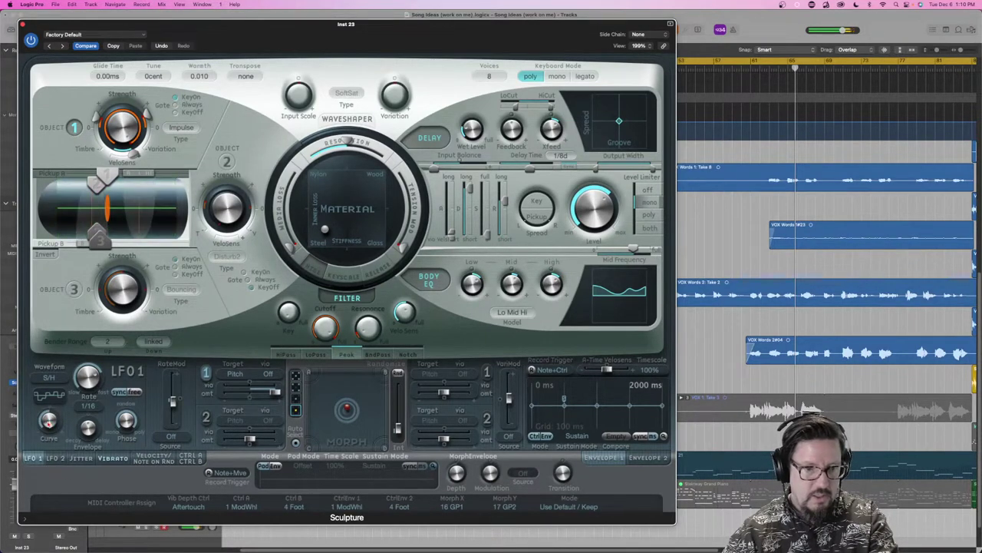
{"action": "left_click", "coordinate": [46, 419]}
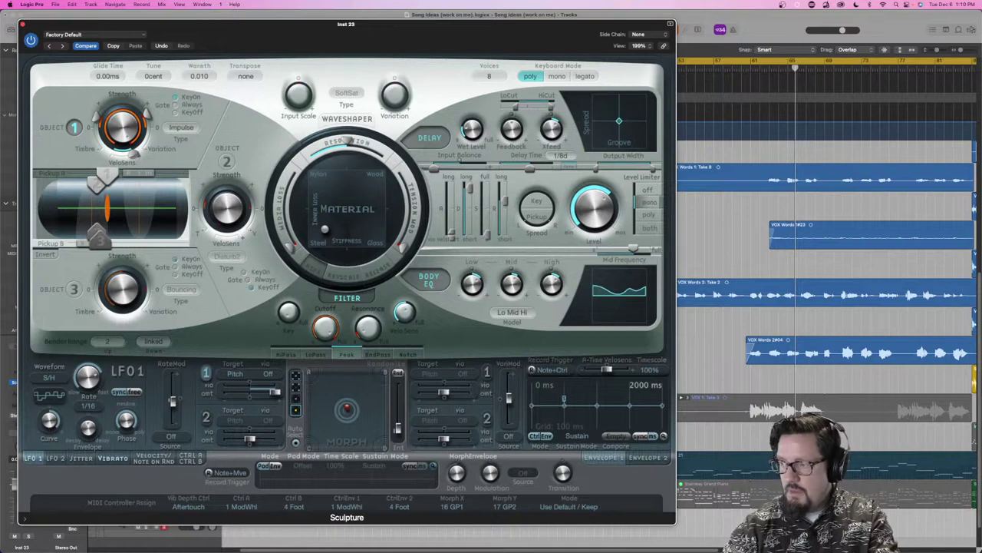
{"action": "left_click", "coordinate": [49, 376]}
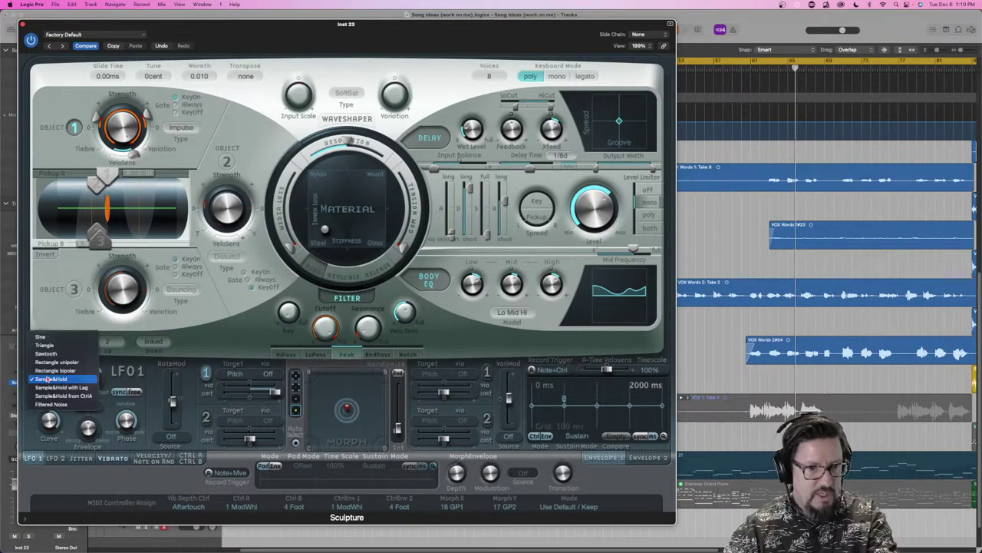
{"action": "left_click", "coordinate": [49, 337]}
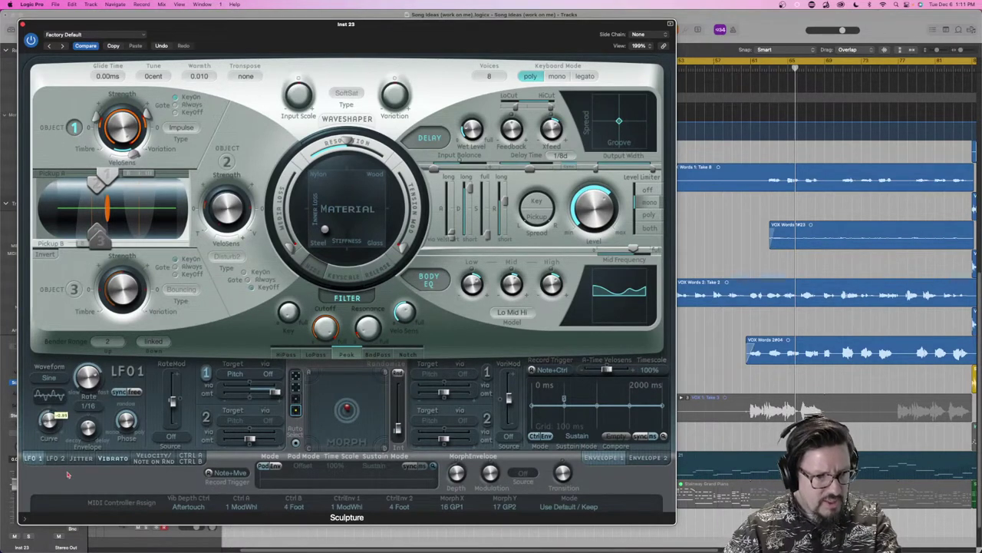
Adjust LFO 1's curve and switch its waveform to Triangle
{"action": "mouse_move", "coordinate": [44, 408]}
{"action": "left_click_drag", "start_coordinate": [44, 408], "coordinate": [51, 442]}
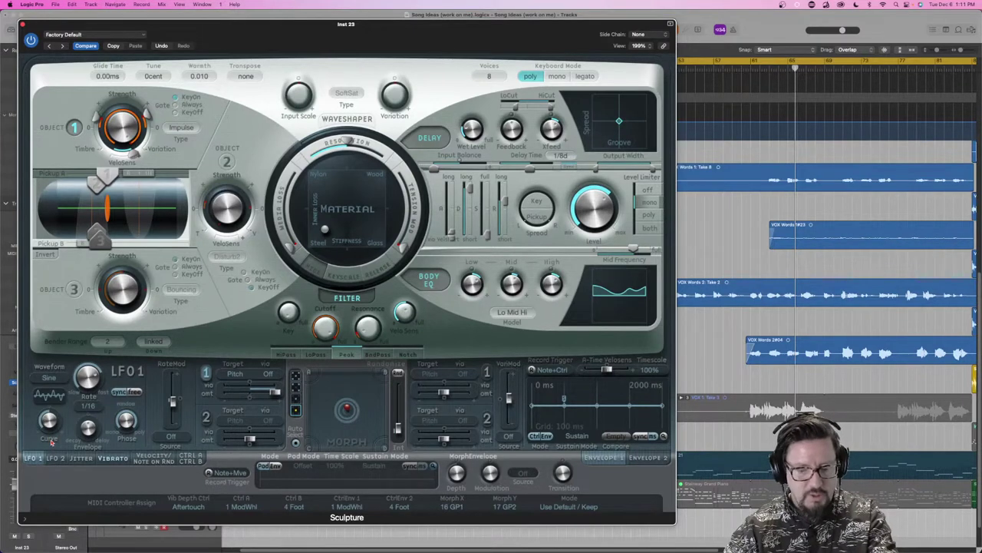
{"action": "left_click_drag", "start_coordinate": [48, 419], "coordinate": [37, 362]}
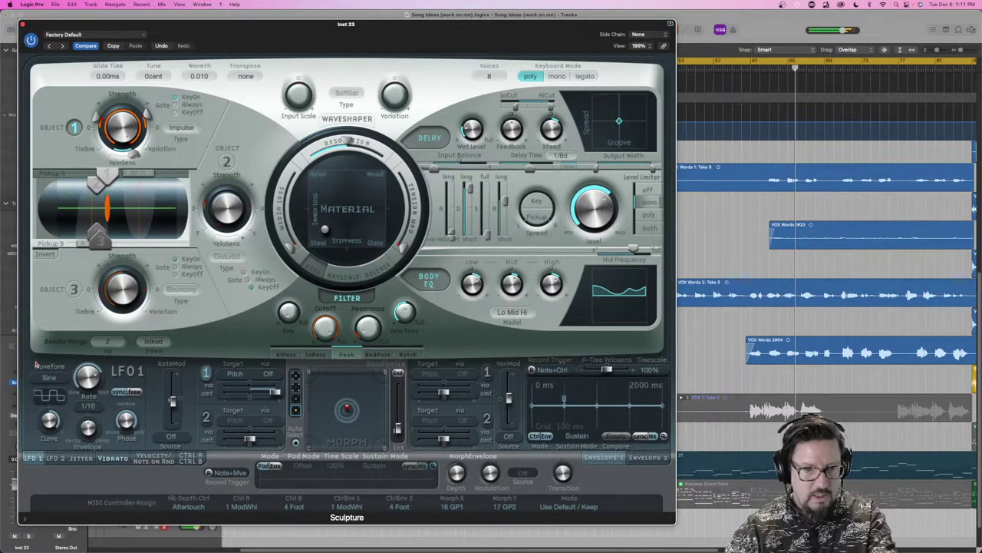
{"action": "left_click", "coordinate": [48, 422], "text": "alt"}
{"action": "left_click", "coordinate": [48, 377]}
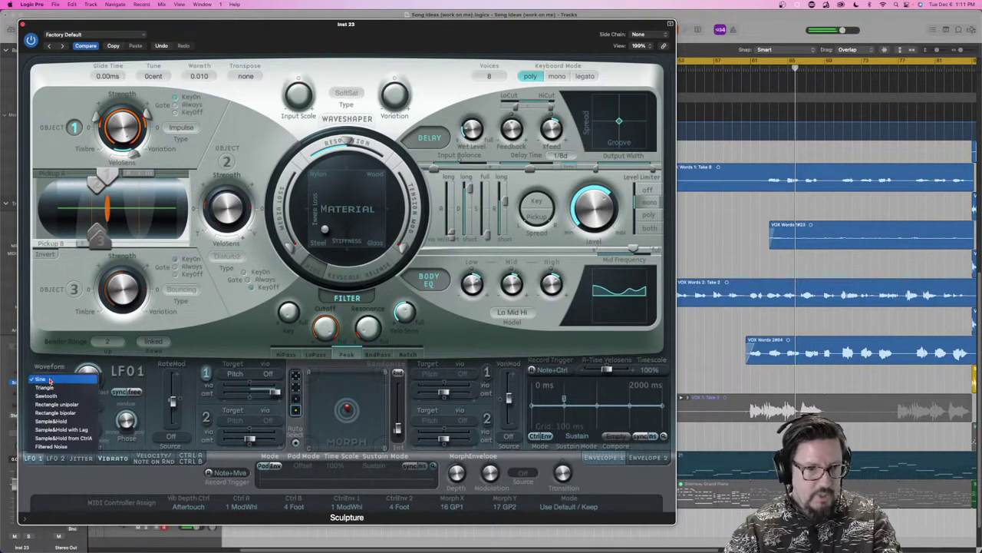
{"action": "left_click", "coordinate": [46, 389]}
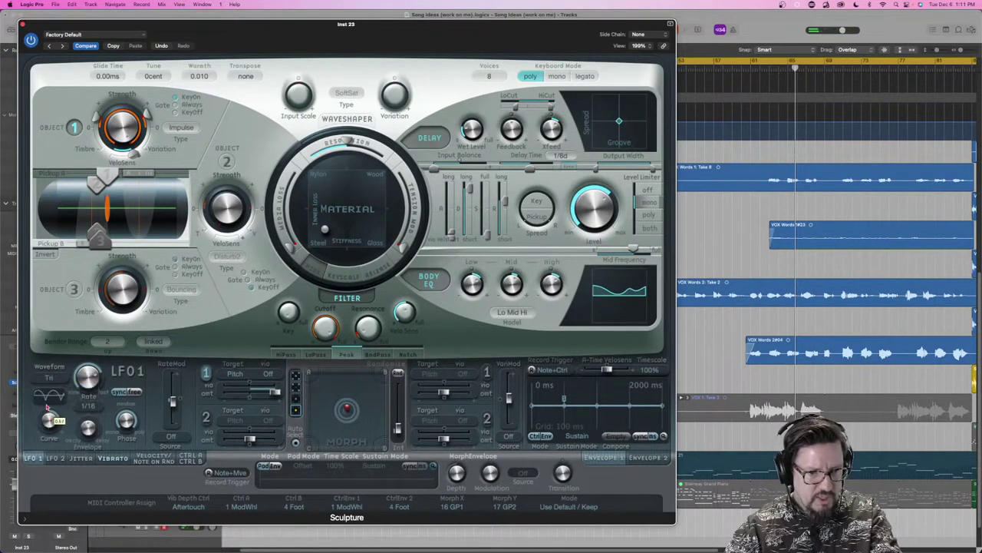
Raise the curve slightly, try Sawtooth, then return LFO 1 to Sample&Hold
{"action": "mouse_move", "coordinate": [50, 439]}
{"action": "left_mouse_down"}
{"action": "mouse_move", "coordinate": [48, 415]}
{"action": "mouse_move", "coordinate": [46, 447]}
{"action": "left_mouse_up"}
{"action": "left_click", "coordinate": [47, 396]}
{"action": "left_click", "coordinate": [46, 388]}
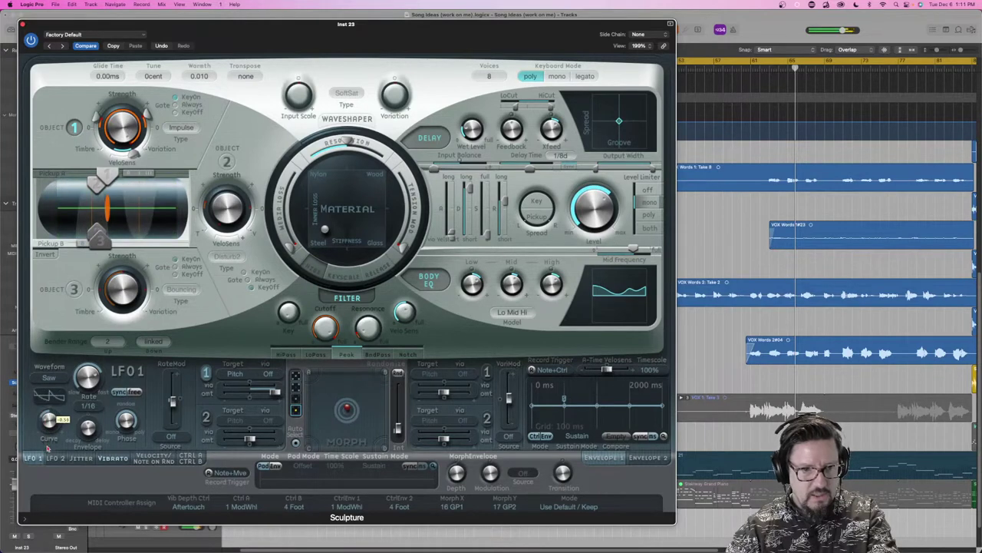
{"action": "left_click", "coordinate": [50, 380]}
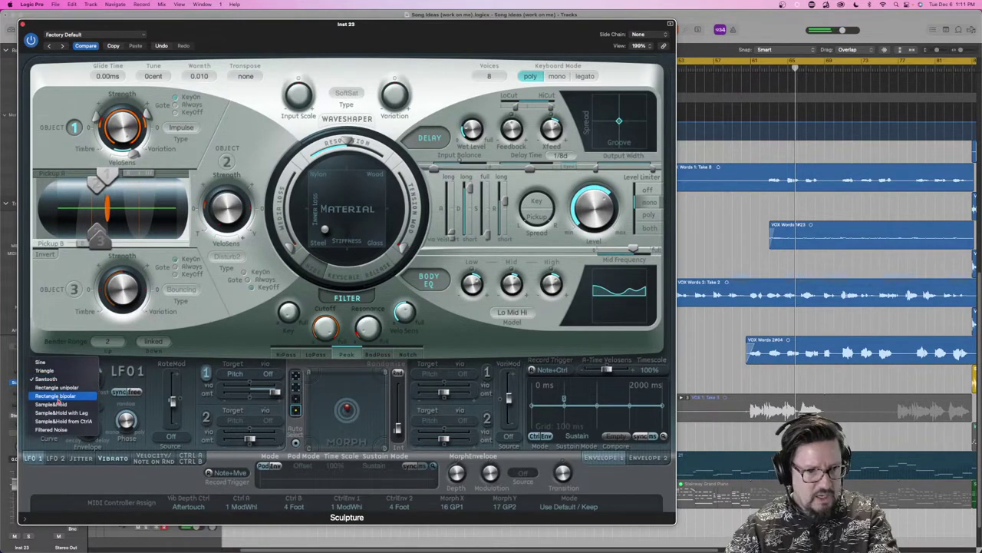
{"action": "left_click", "coordinate": [52, 404]}
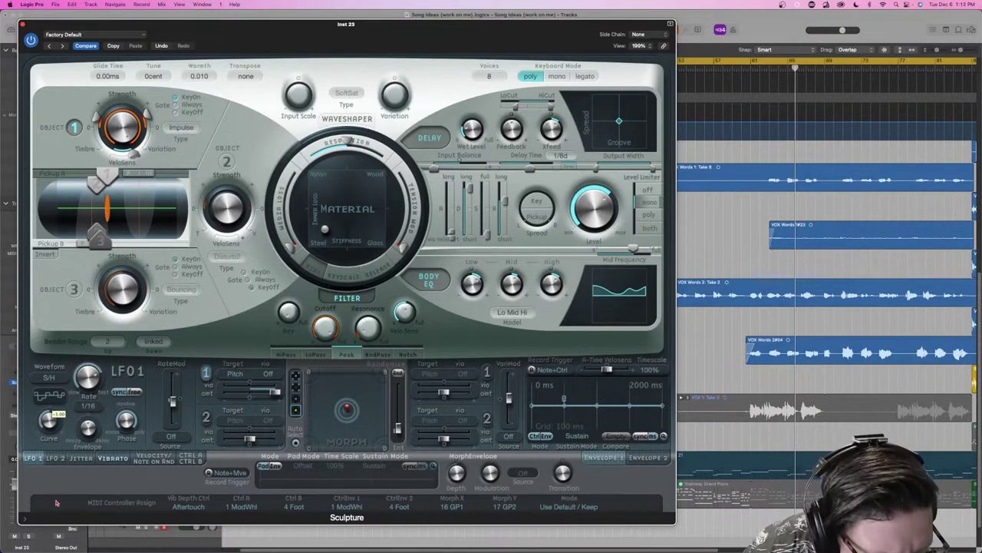
Turn the LFO 1 Curve knob down to its -1.00 minimum
{"action": "mouse_move", "coordinate": [50, 428]}
{"action": "left_click_drag", "start_coordinate": [49, 428], "coordinate": [55, 488]}
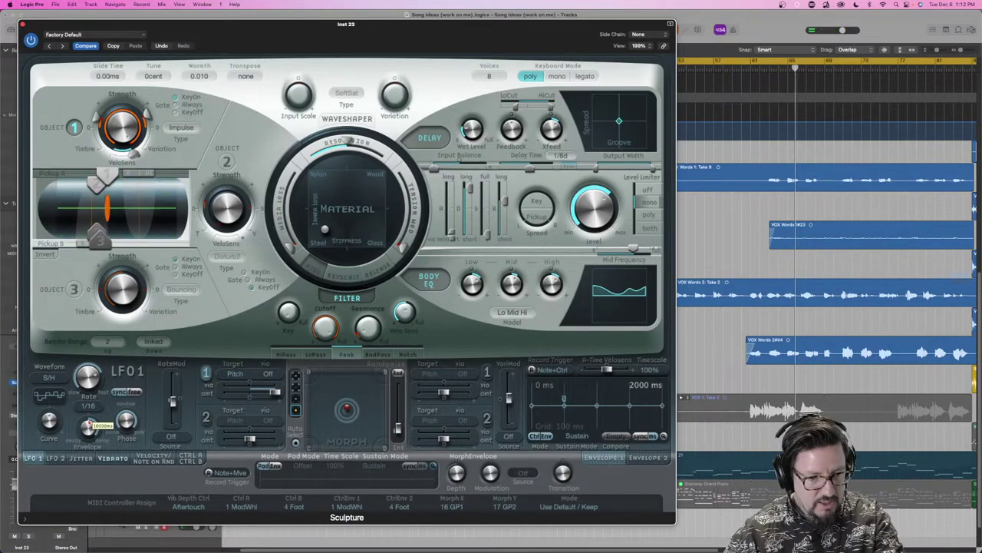
Adjust LFO 1's envelope time, then turn its Phase knob fully down
{"action": "left_click_drag", "start_coordinate": [90, 432], "coordinate": [90, 474]}
{"action": "left_click_drag", "start_coordinate": [88, 436], "coordinate": [88, 427]}
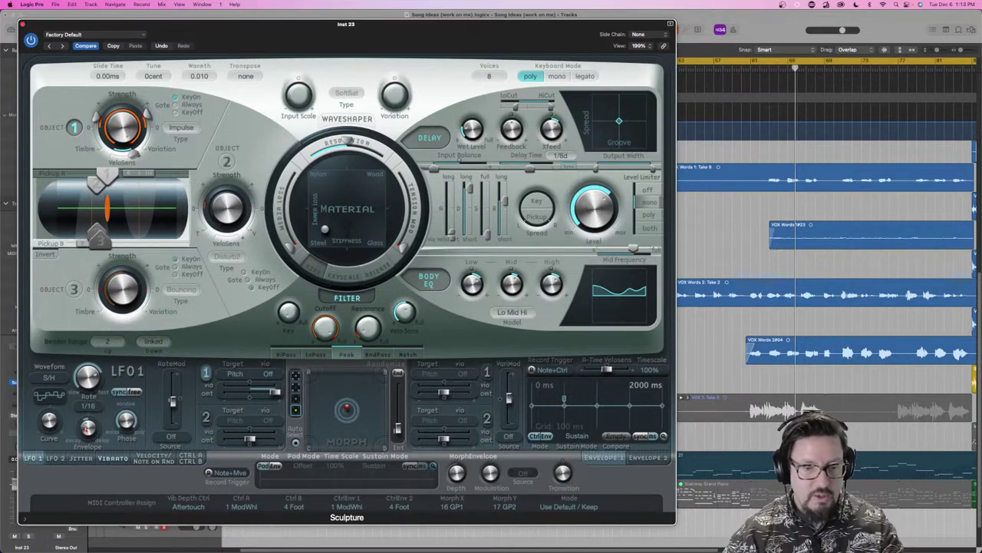
{"action": "mouse_move", "coordinate": [88, 425]}
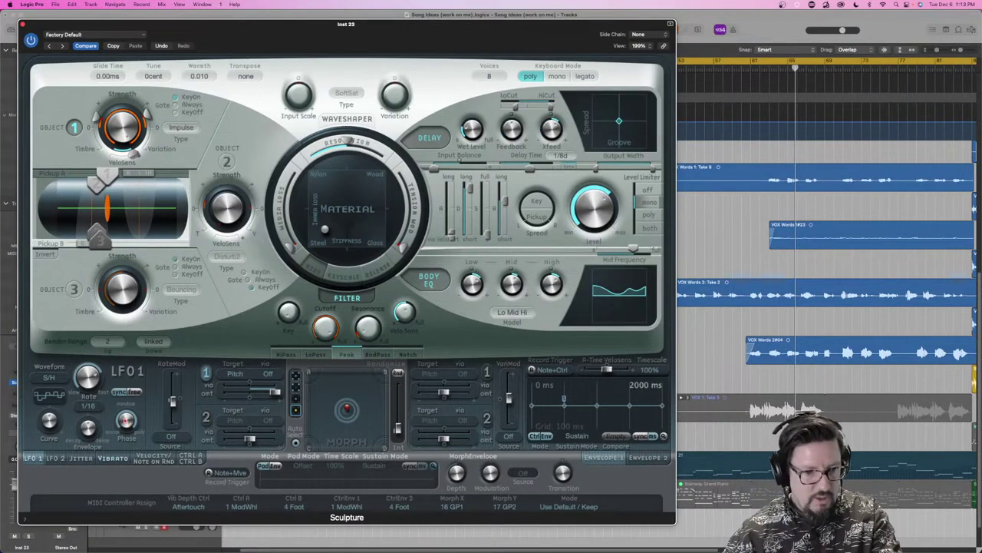
{"action": "left_click_drag", "start_coordinate": [126, 420], "coordinate": [129, 439]}
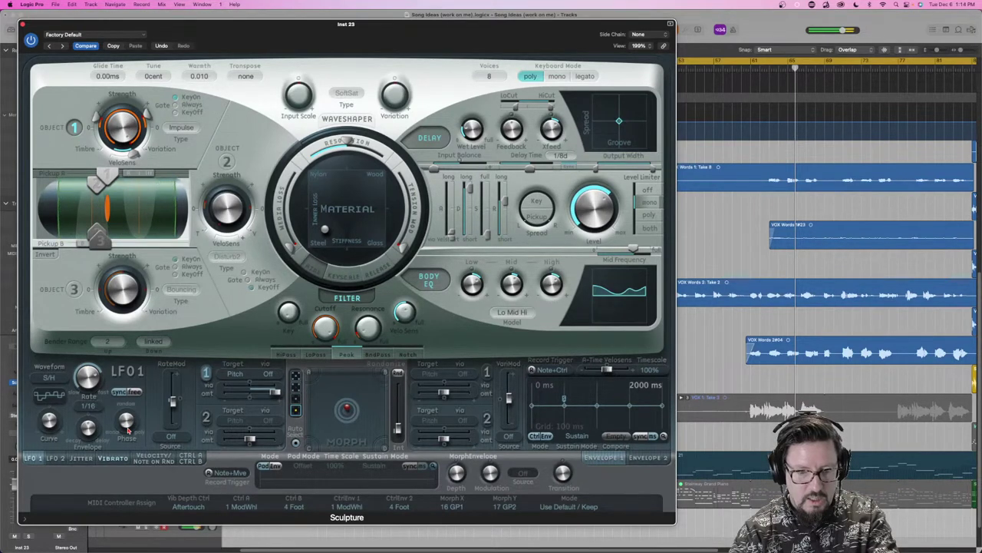
Switch LFO 1 to a Sine waveform and slow its synced rate to 1 bar
{"action": "left_click", "coordinate": [50, 376]}
{"action": "left_click", "coordinate": [53, 339]}
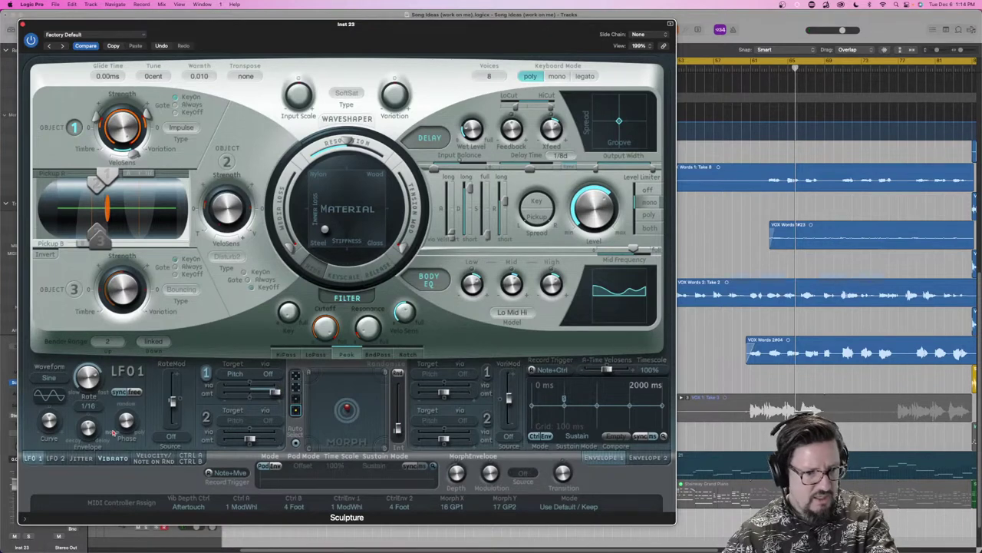
{"action": "left_click_drag", "start_coordinate": [86, 383], "coordinate": [85, 391]}
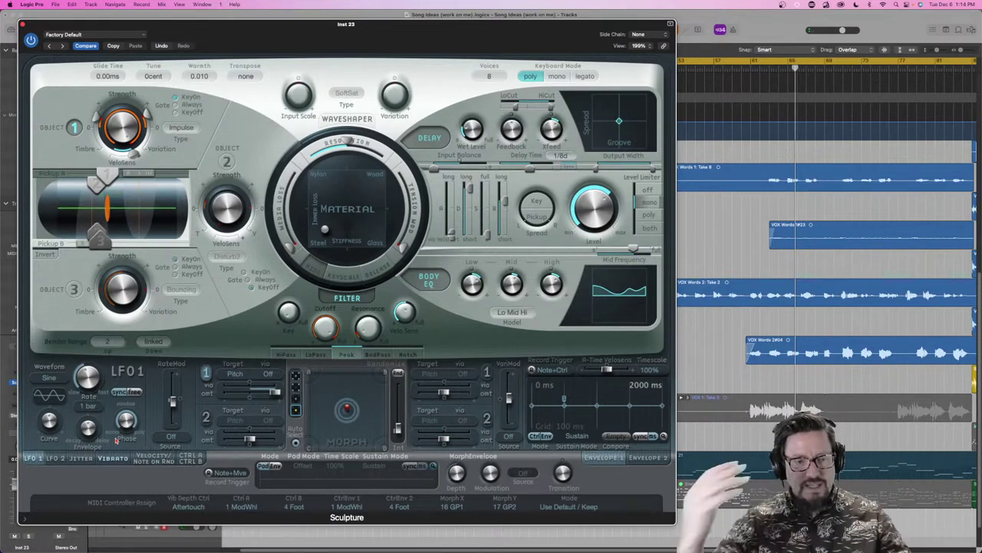
Switch LFO 1 from tempo sync to free-running at 0.48 Hz
{"action": "left_click", "coordinate": [134, 392]}
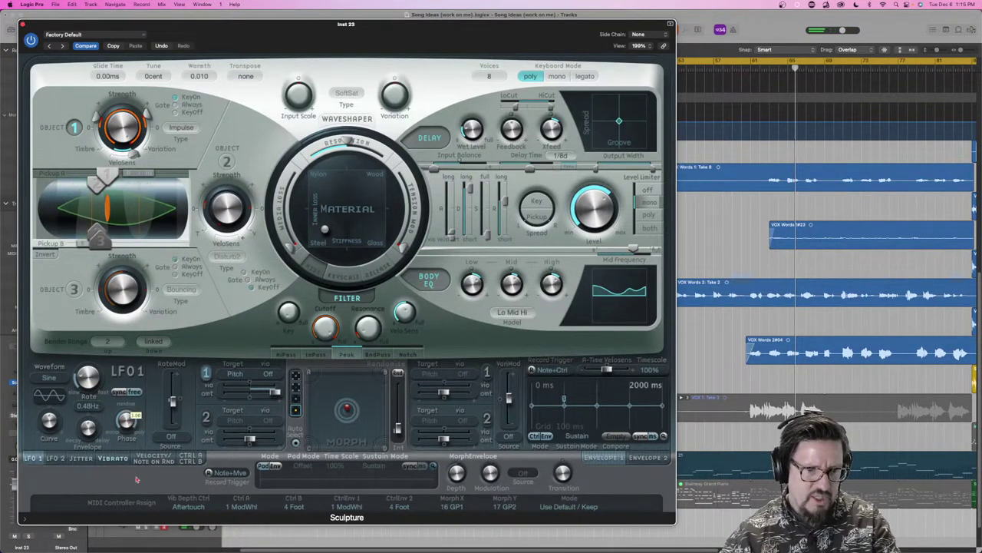
{"action": "mouse_move", "coordinate": [128, 419]}
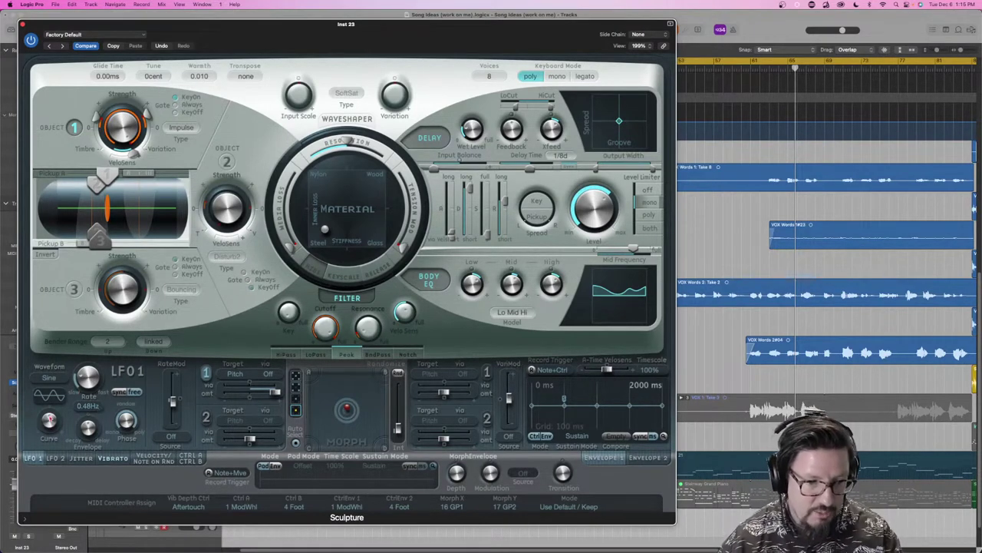
Set LFO 1 Target 1's via source to Ctrl A (mod wheel) and adjust its depth range
{"action": "left_click", "coordinate": [267, 374]}
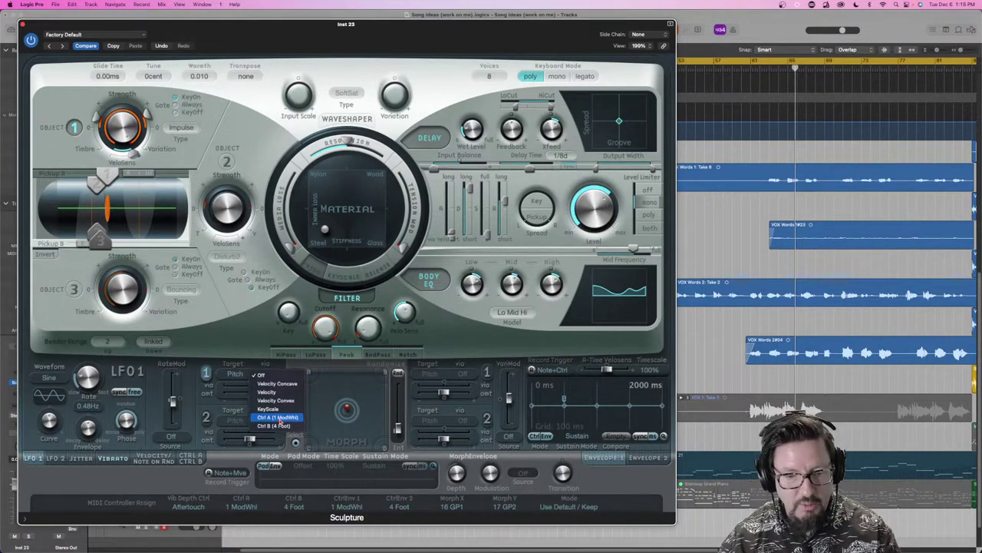
{"action": "left_click", "coordinate": [280, 419]}
{"action": "left_click_drag", "start_coordinate": [253, 389], "coordinate": [285, 390]}
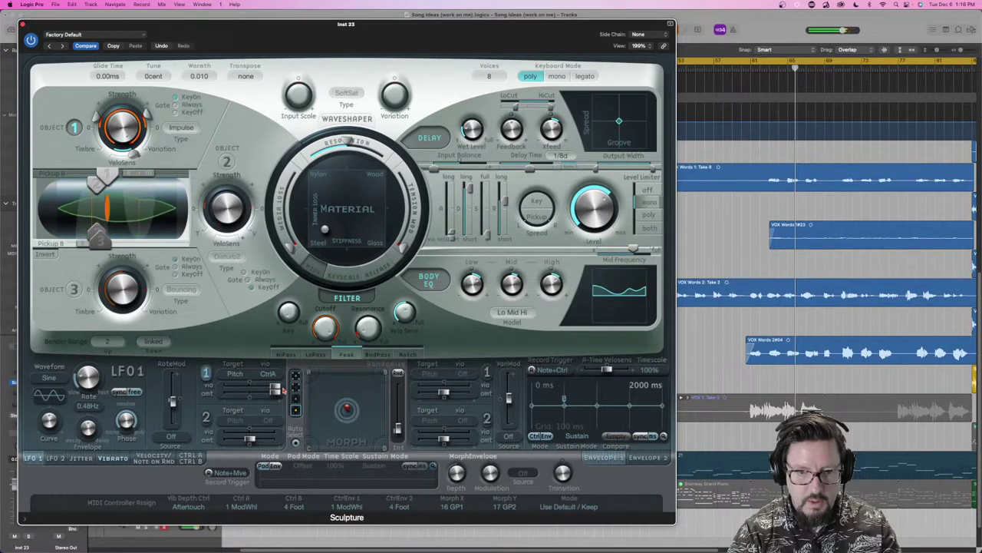
{"action": "left_click_drag", "start_coordinate": [274, 391], "coordinate": [251, 393]}
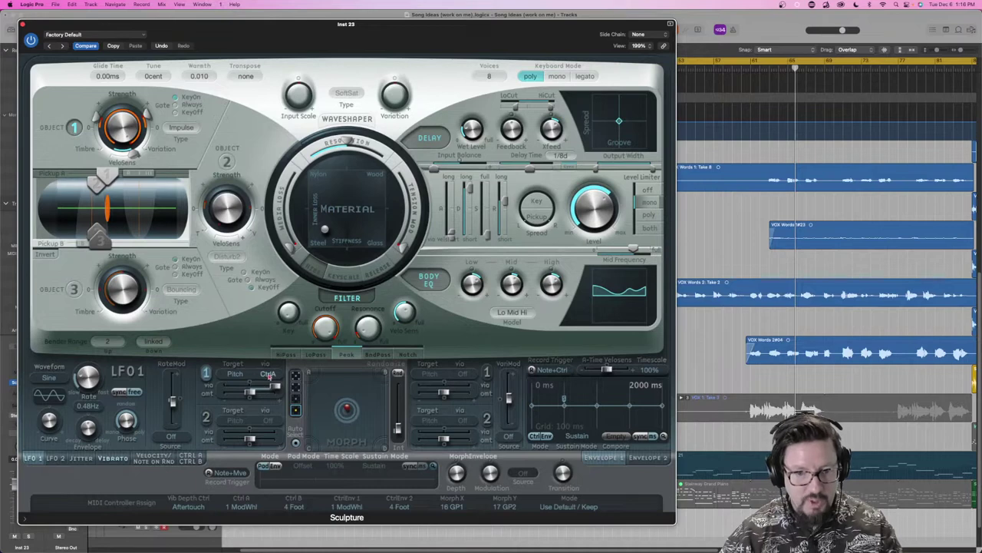
{"action": "left_click", "coordinate": [268, 374]}
{"action": "left_click", "coordinate": [223, 340]}
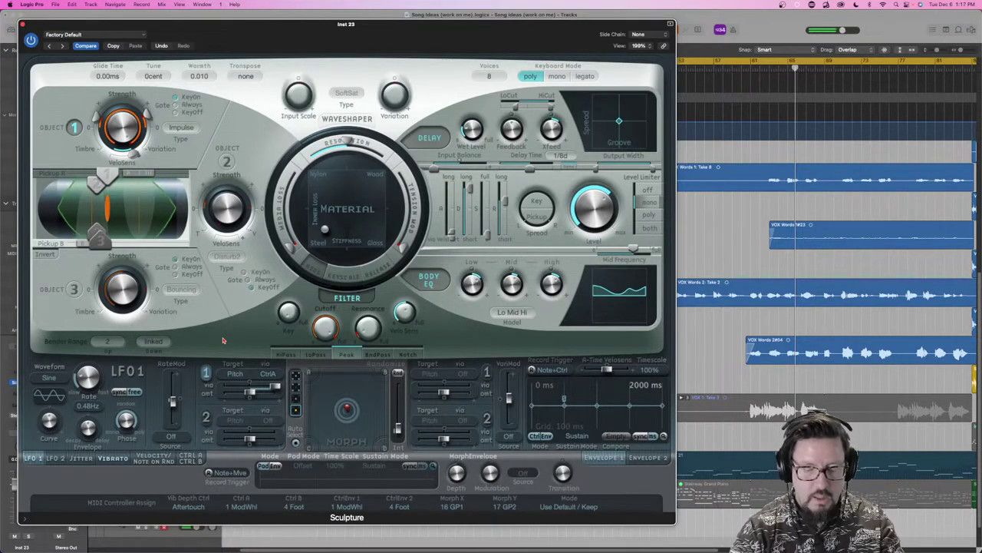
{"action": "left_click", "coordinate": [267, 374]}
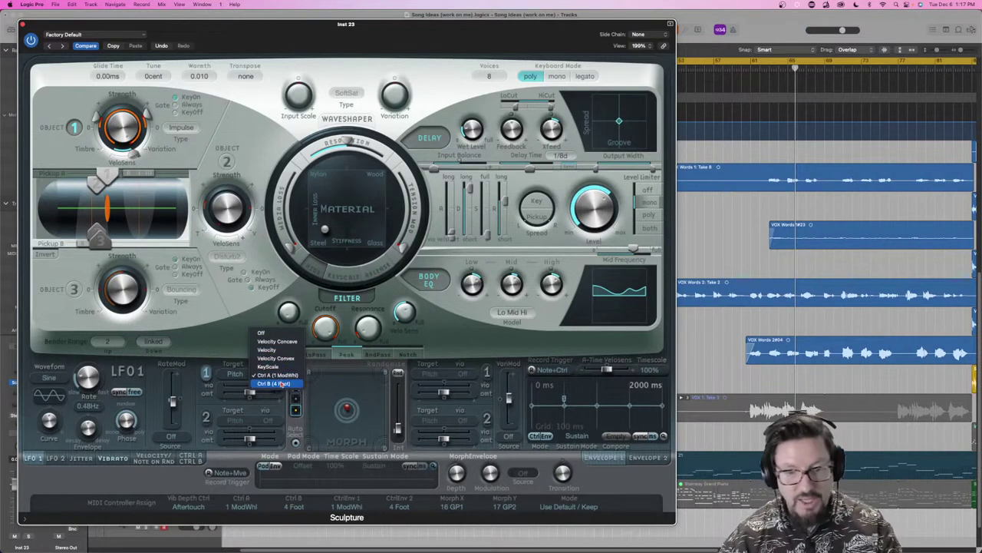
{"action": "left_click", "coordinate": [231, 337]}
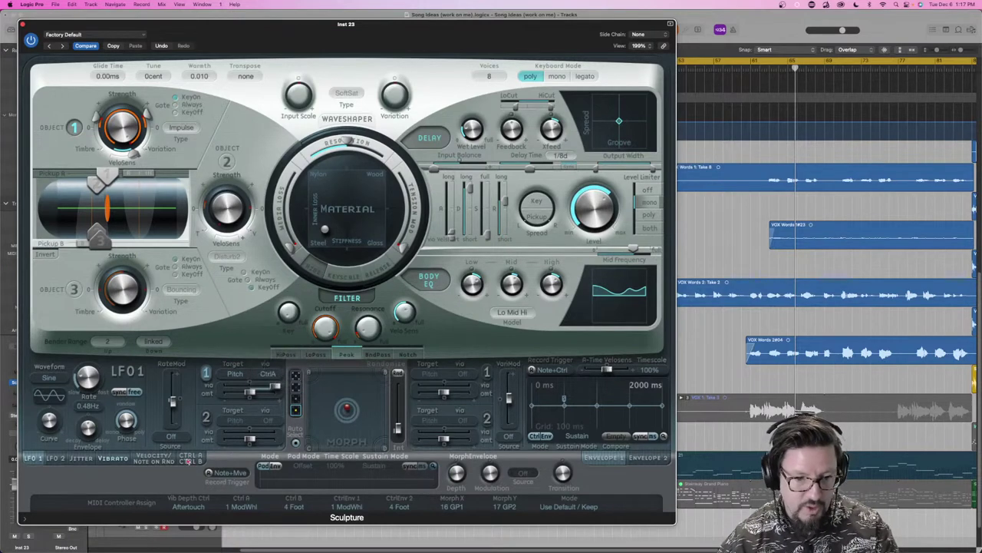
{"action": "left_click", "coordinate": [189, 459]}
{"action": "left_click", "coordinate": [32, 459]}
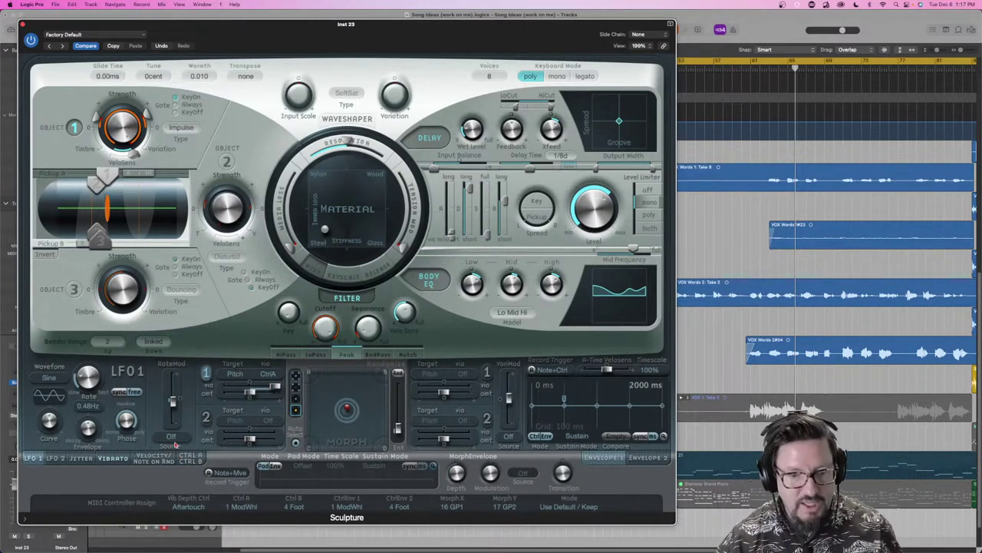
Set LFO 1's rate modulation source to Ctrl A (mod wheel)
{"action": "left_click", "coordinate": [171, 436]}
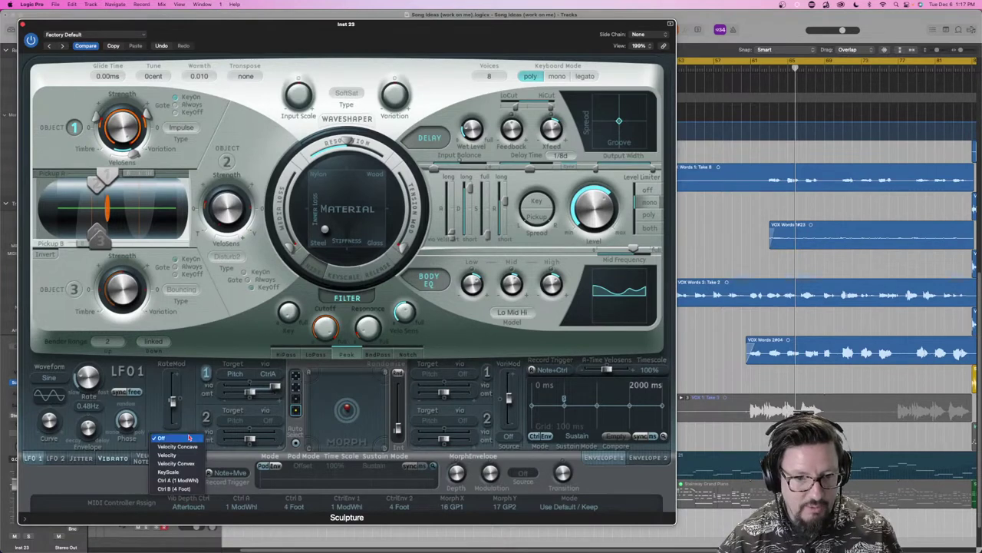
{"action": "left_click", "coordinate": [186, 384]}
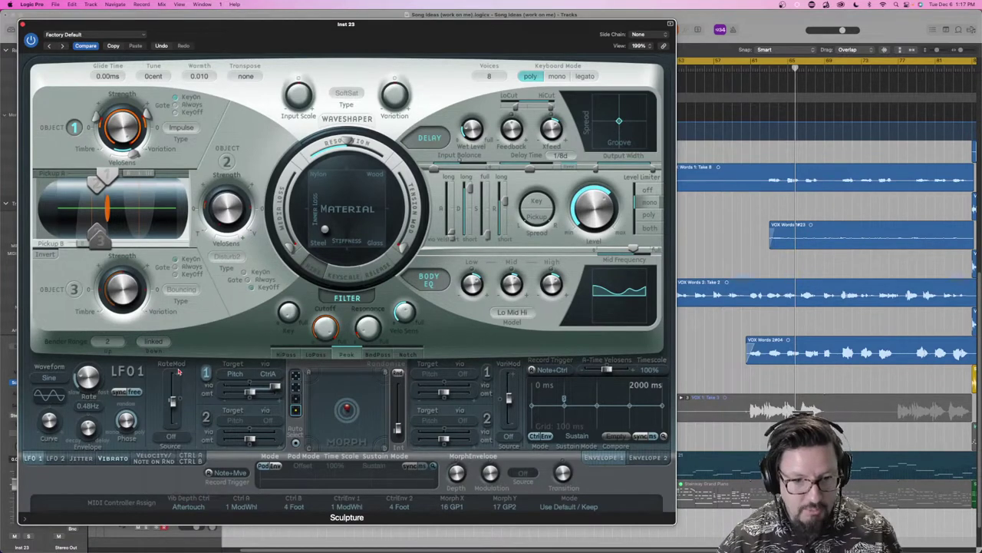
{"action": "left_click", "coordinate": [172, 437]}
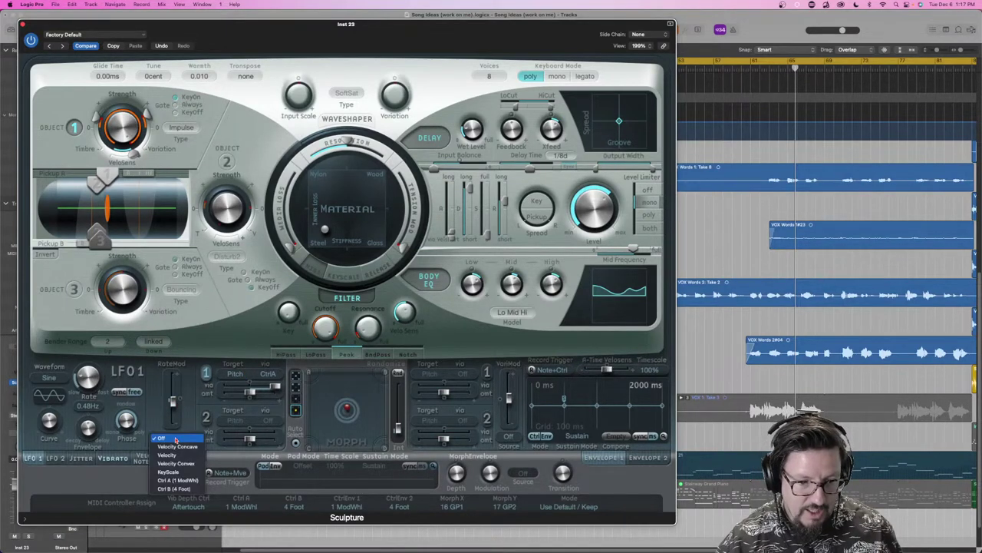
{"action": "left_click", "coordinate": [176, 480]}
Turn Target 1's via source Off, then raise the rate-mod and pitch-modulation amounts
{"action": "left_click", "coordinate": [269, 373]}
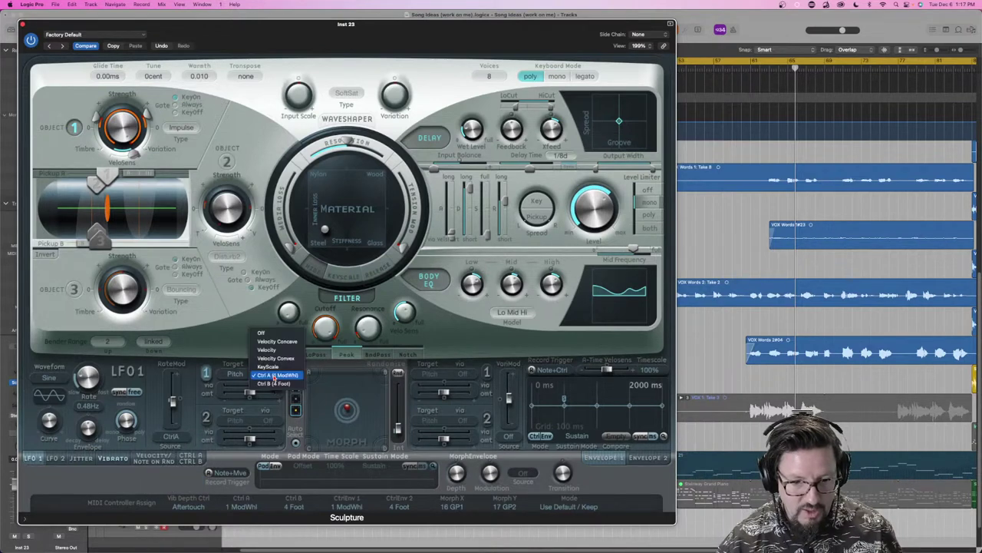
{"action": "left_click", "coordinate": [273, 334]}
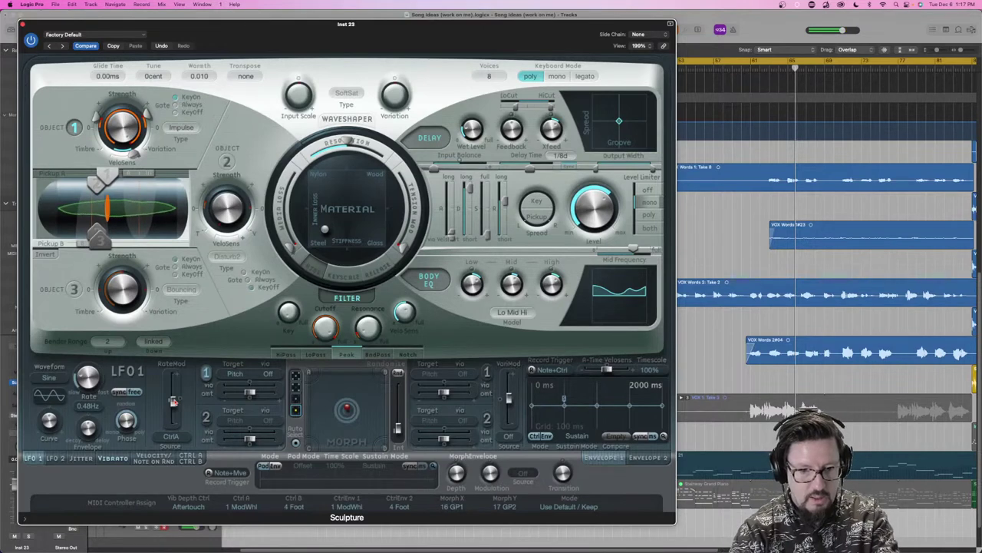
{"action": "left_click_drag", "start_coordinate": [173, 401], "coordinate": [175, 379]}
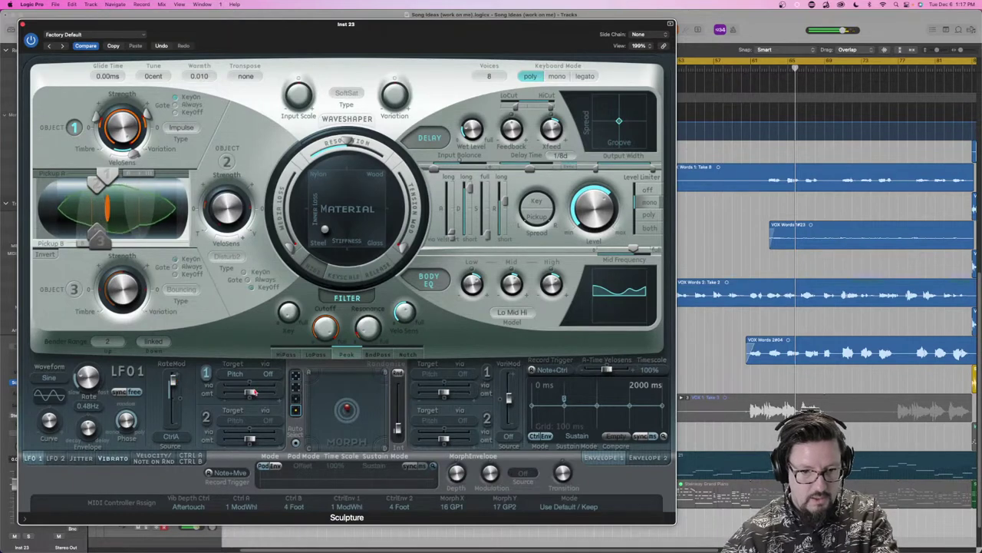
{"action": "left_click_drag", "start_coordinate": [252, 392], "coordinate": [281, 396]}
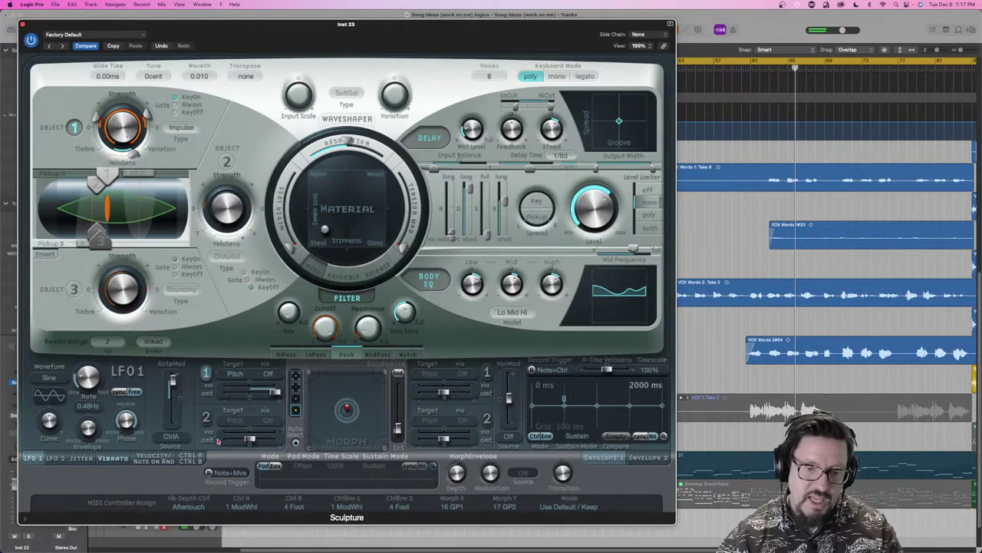
Raise the mod-wheel rate-mod amount slightly and return LFO 1 to tempo sync at 1 bar
{"action": "left_click", "coordinate": [172, 437]}
{"action": "left_click", "coordinate": [162, 390]}
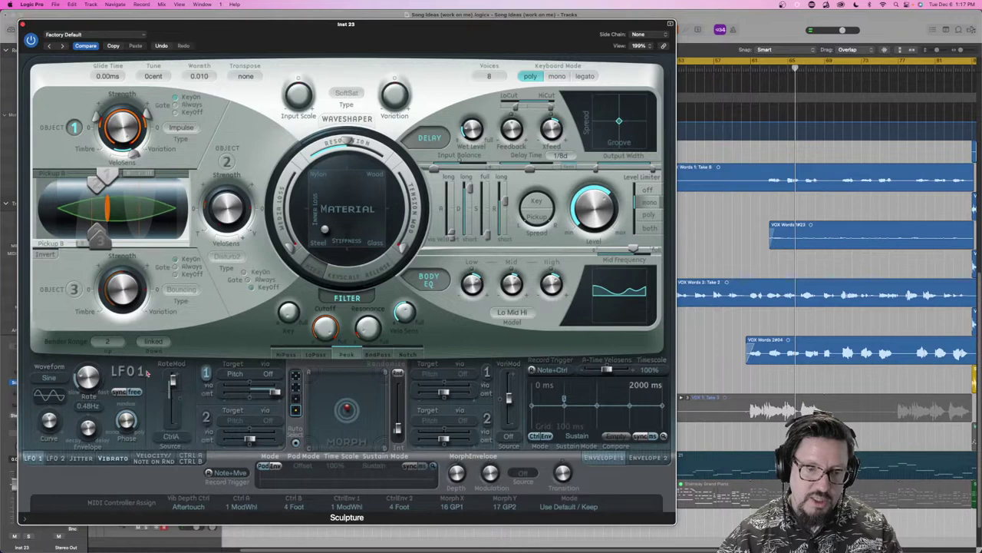
{"action": "left_click_drag", "start_coordinate": [173, 381], "coordinate": [173, 373]}
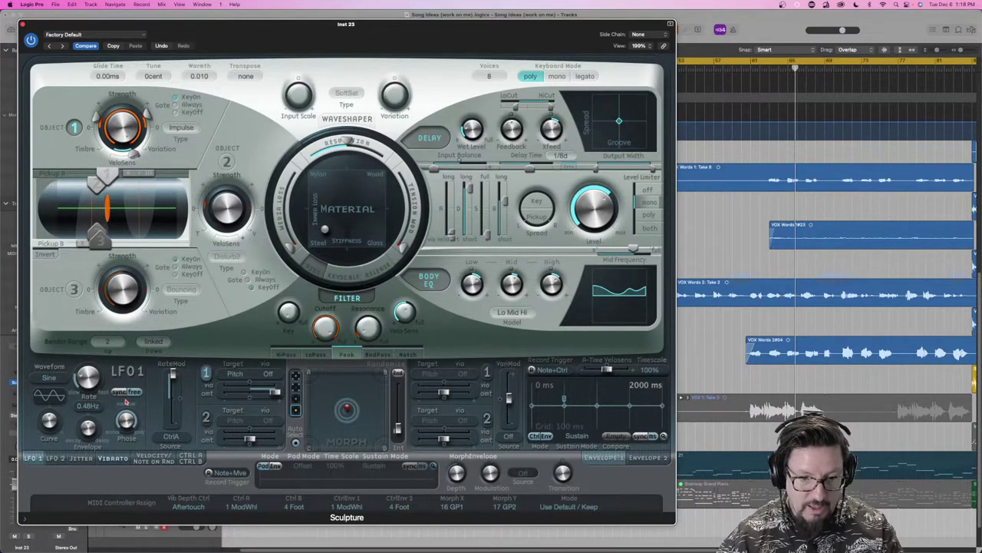
{"action": "left_click", "coordinate": [123, 392]}
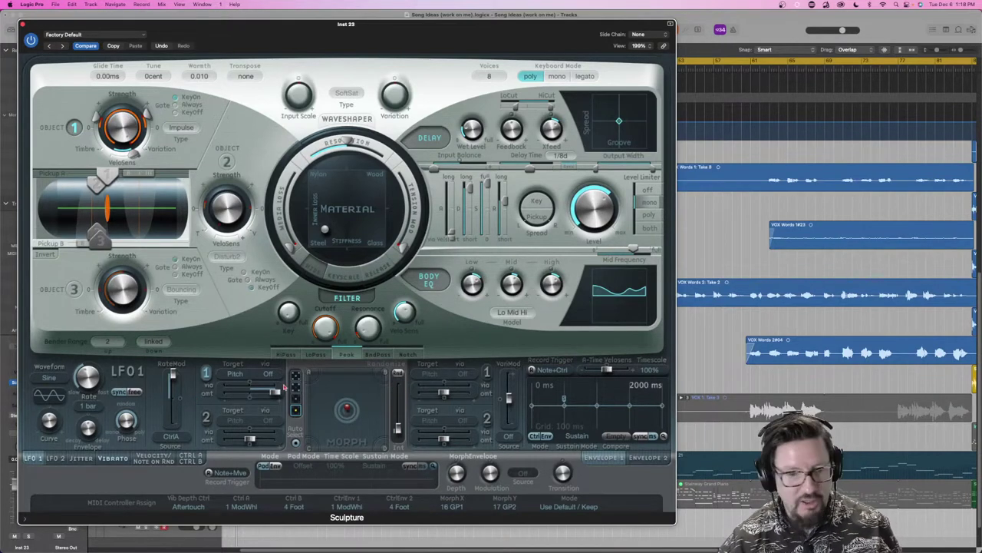
Turn off LFO 1 Target 1, enable Target 2, look over LFO 2, then open the Jitter page
{"action": "left_click", "coordinate": [55, 458]}
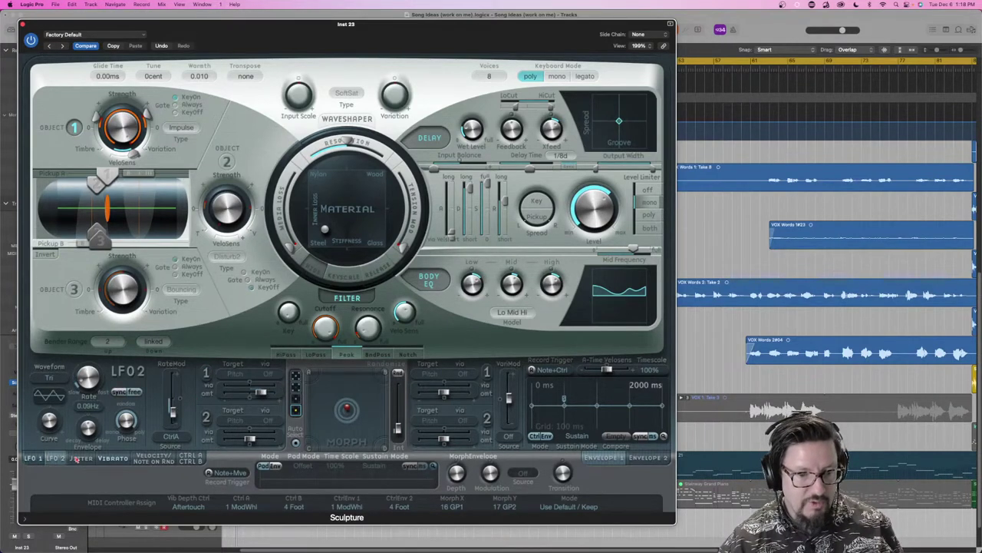
{"action": "left_click", "coordinate": [77, 458]}
{"action": "left_click", "coordinate": [34, 459]}
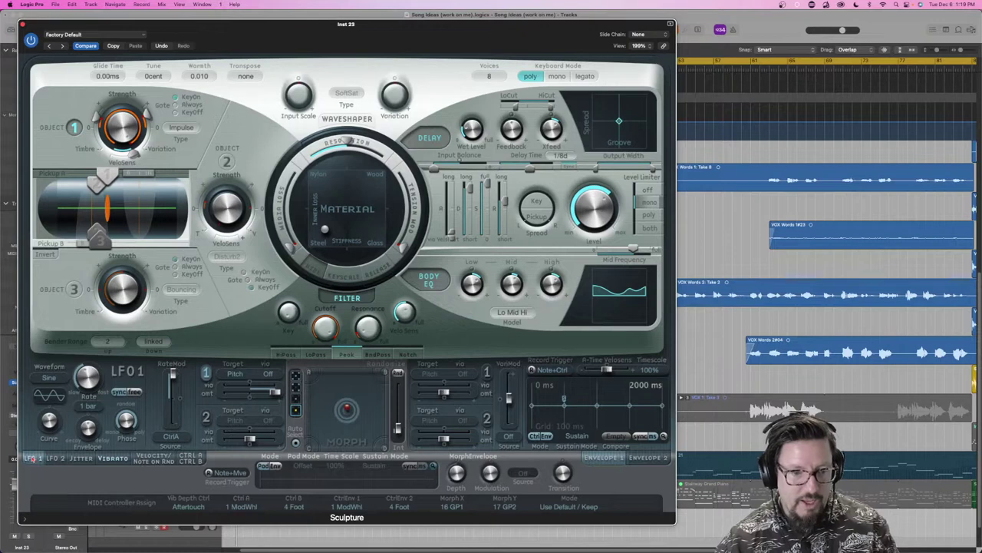
{"action": "left_click", "coordinate": [206, 373]}
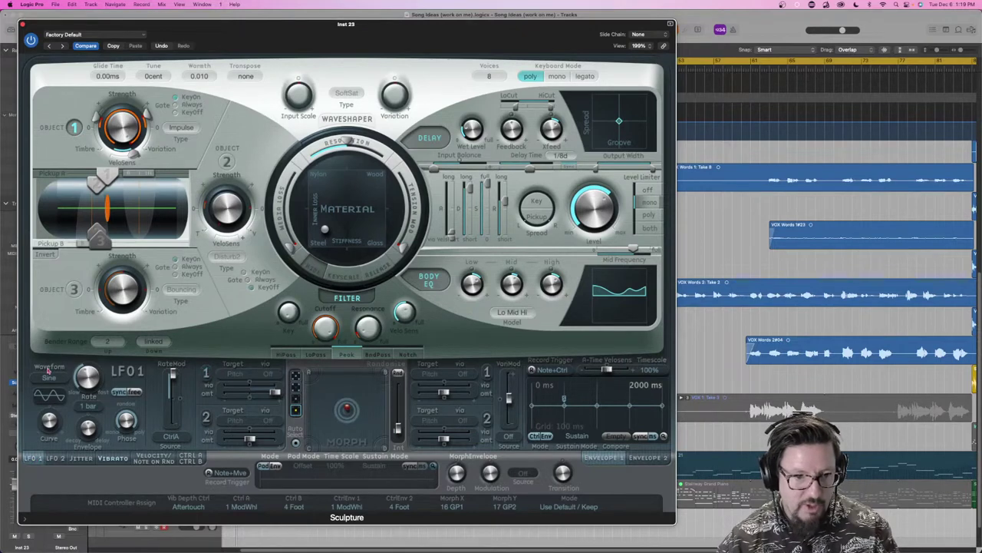
{"action": "left_click", "coordinate": [207, 419]}
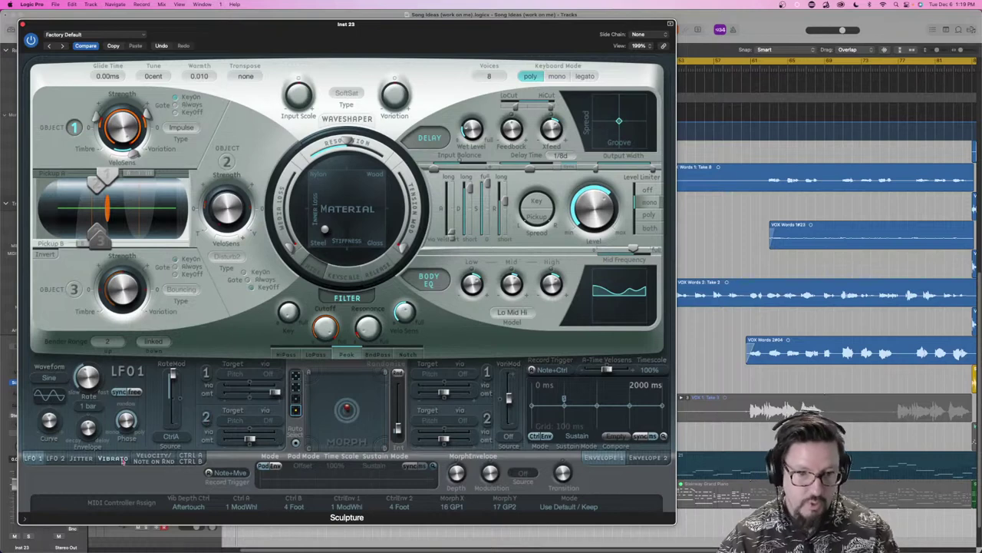
{"action": "left_click", "coordinate": [58, 457]}
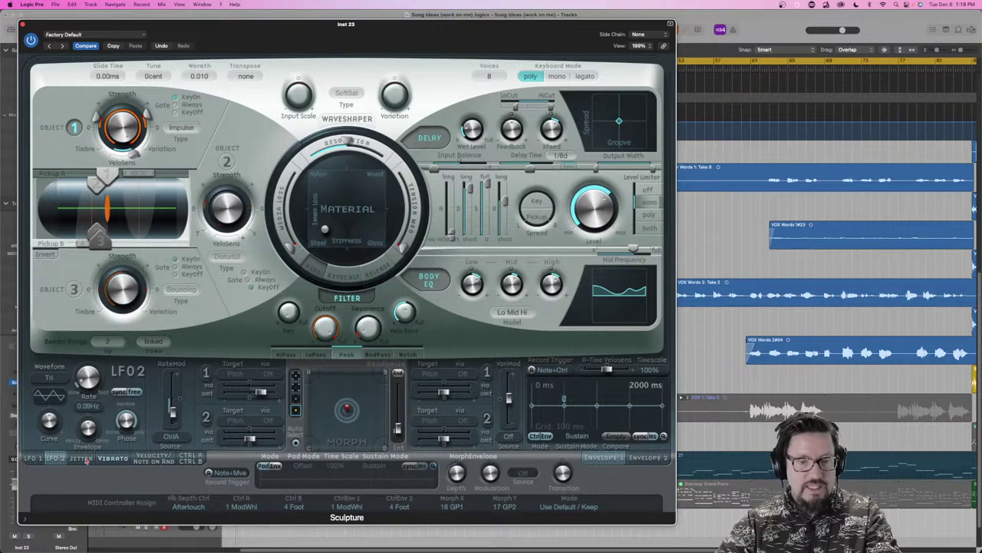
{"action": "left_click", "coordinate": [85, 458]}
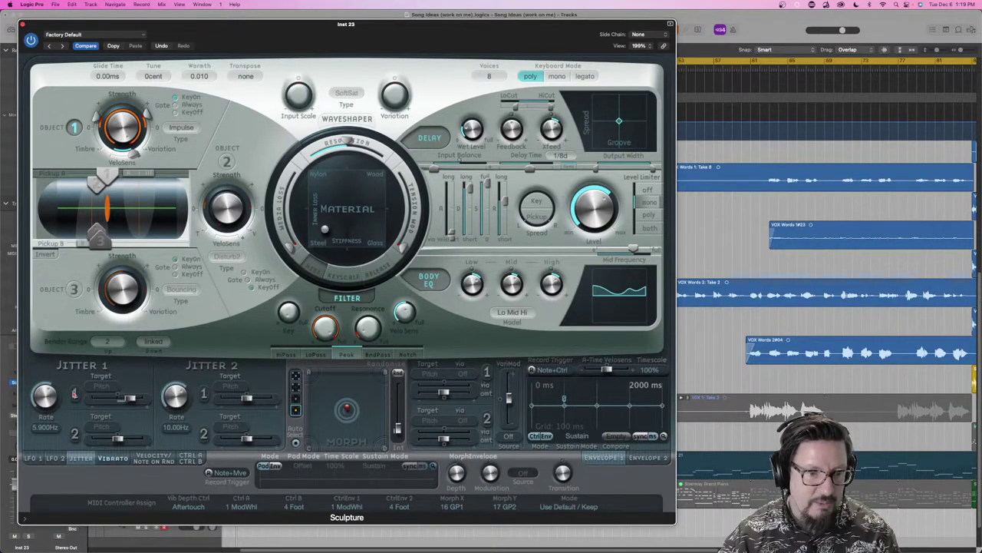
Review Jitter 1's target list and dismiss it, leaving the target on Pitch
{"action": "left_click", "coordinate": [98, 388]}
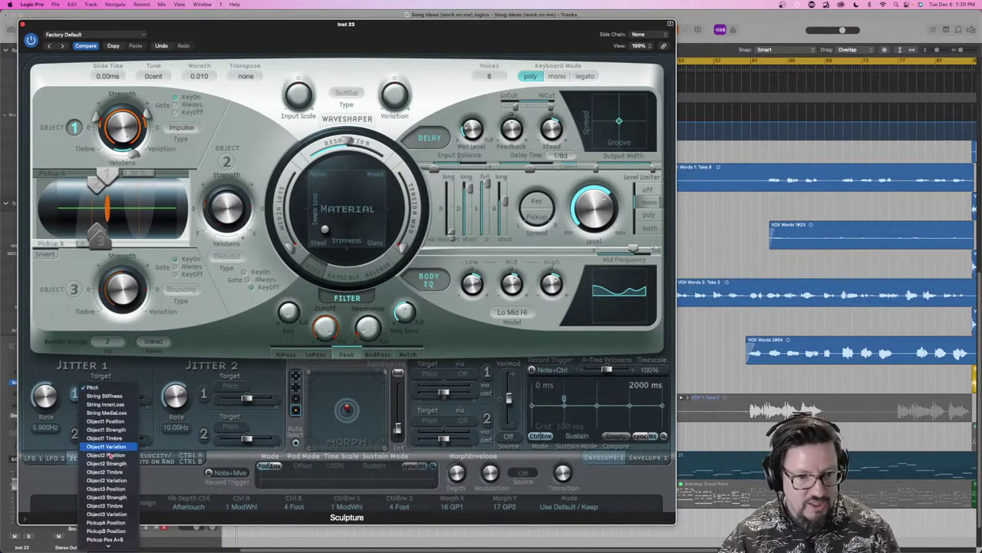
{"action": "mouse_move", "coordinate": [107, 540]}
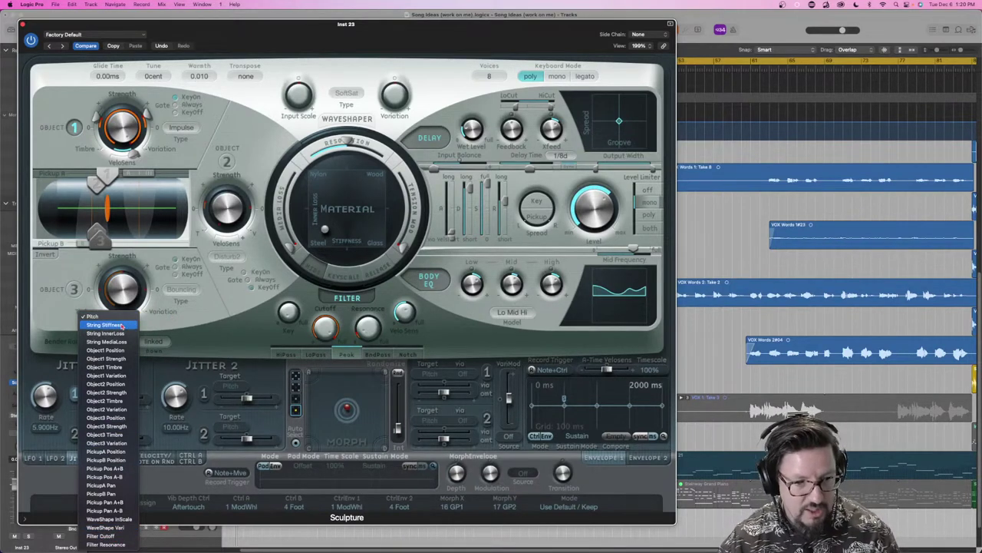
{"action": "left_click", "coordinate": [185, 328]}
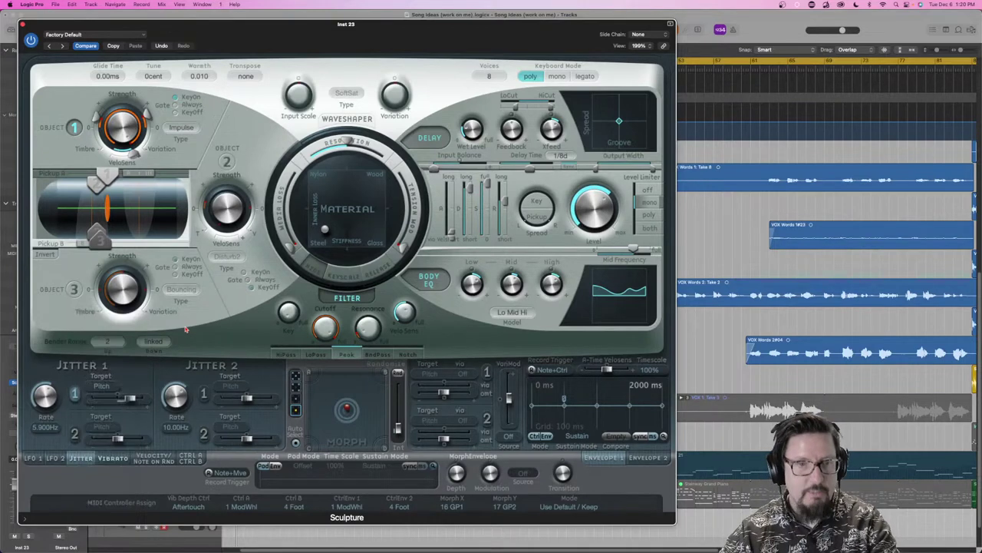
Choose Initialize Setting from the plug-in settings menu to reset Sculpture
{"action": "left_click", "coordinate": [121, 36]}
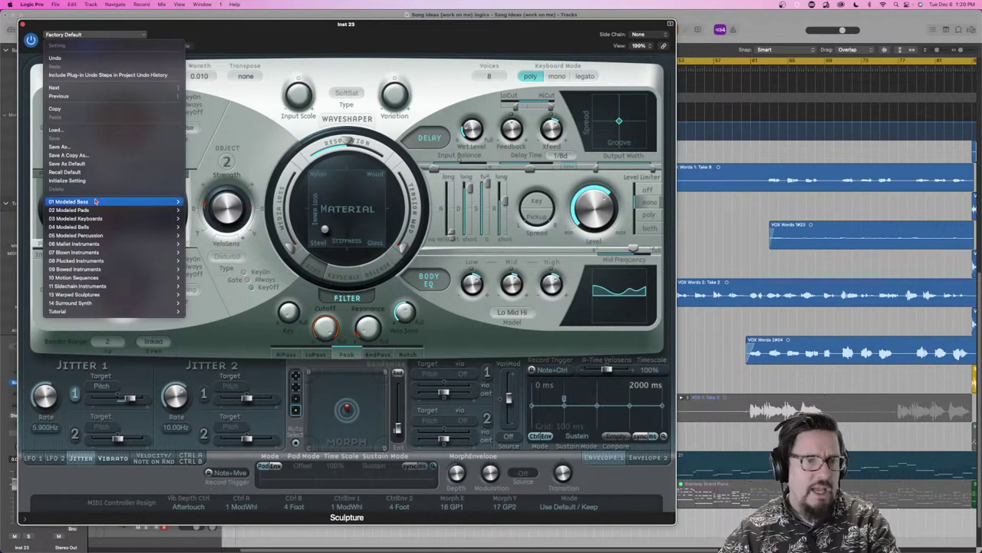
{"action": "left_click", "coordinate": [69, 181]}
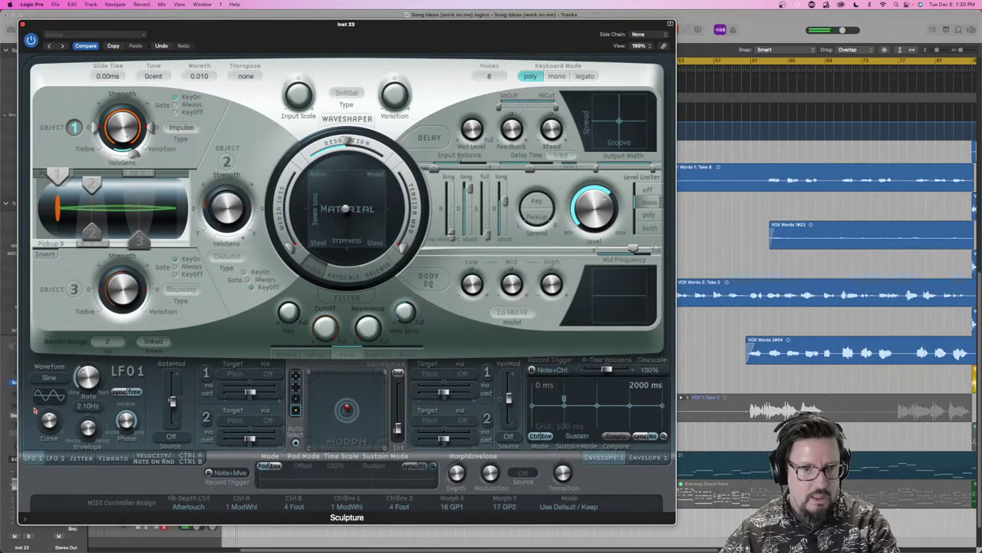
Set Jitter 1's target to String Stiffness and try out different amounts and rates
{"action": "left_click", "coordinate": [80, 458]}
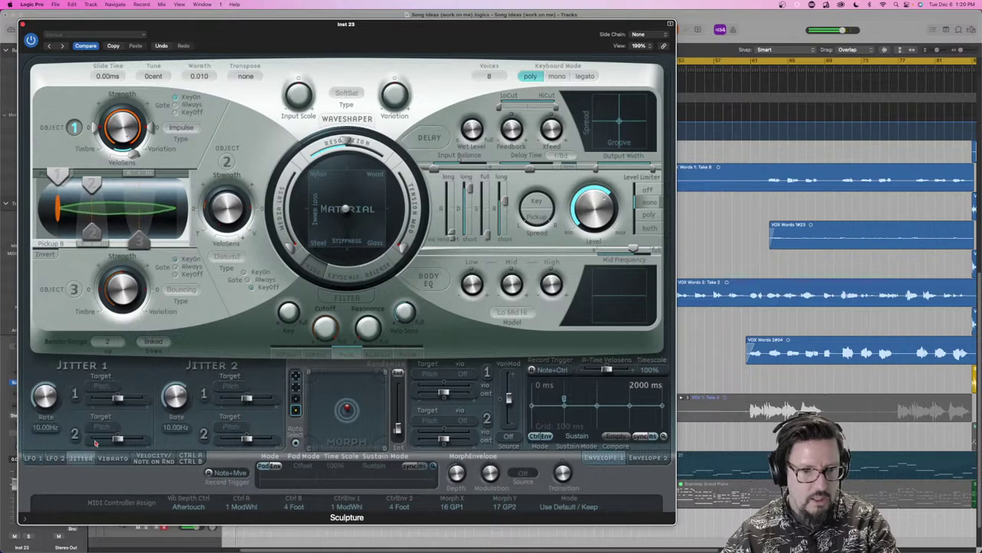
{"action": "left_click", "coordinate": [103, 387]}
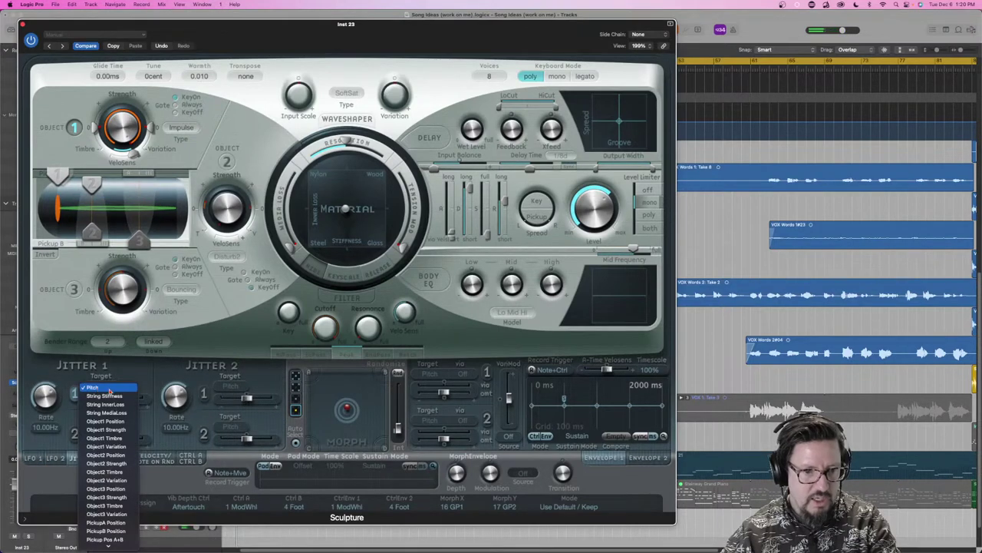
{"action": "left_click", "coordinate": [120, 396]}
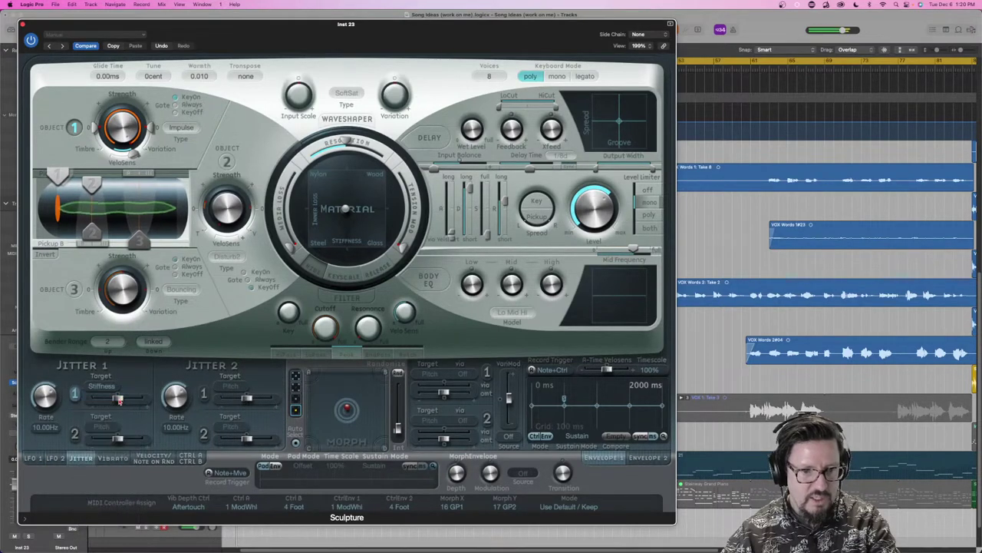
{"action": "left_click_drag", "start_coordinate": [120, 396], "coordinate": [123, 398]}
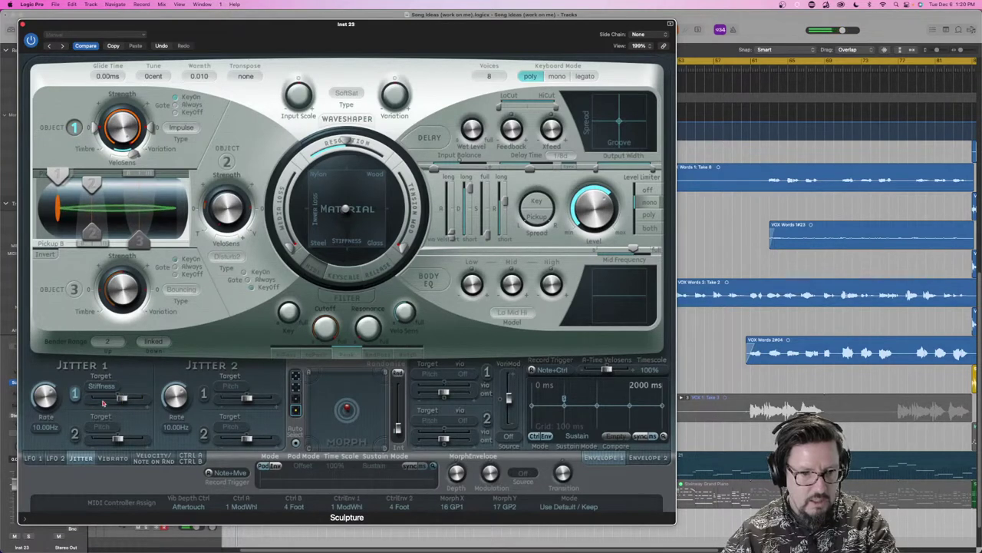
{"action": "left_click_drag", "start_coordinate": [46, 395], "coordinate": [46, 418]}
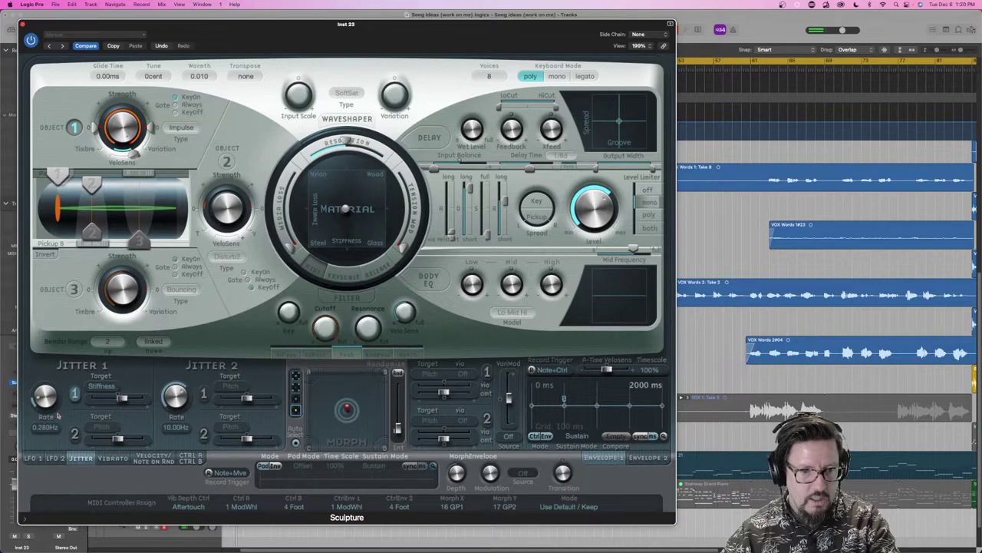
{"action": "left_click_drag", "start_coordinate": [123, 399], "coordinate": [119, 400]}
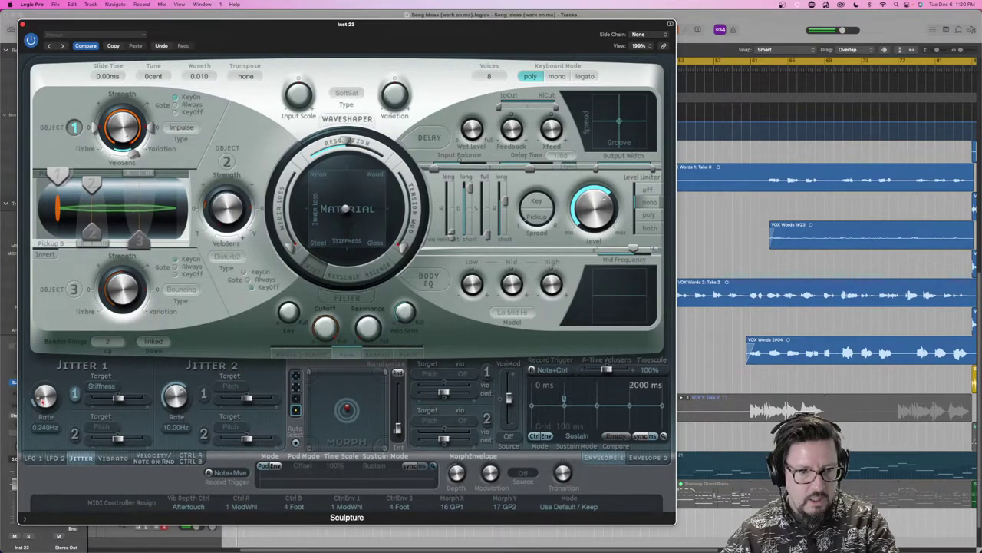
{"action": "left_click_drag", "start_coordinate": [44, 397], "coordinate": [61, 391]}
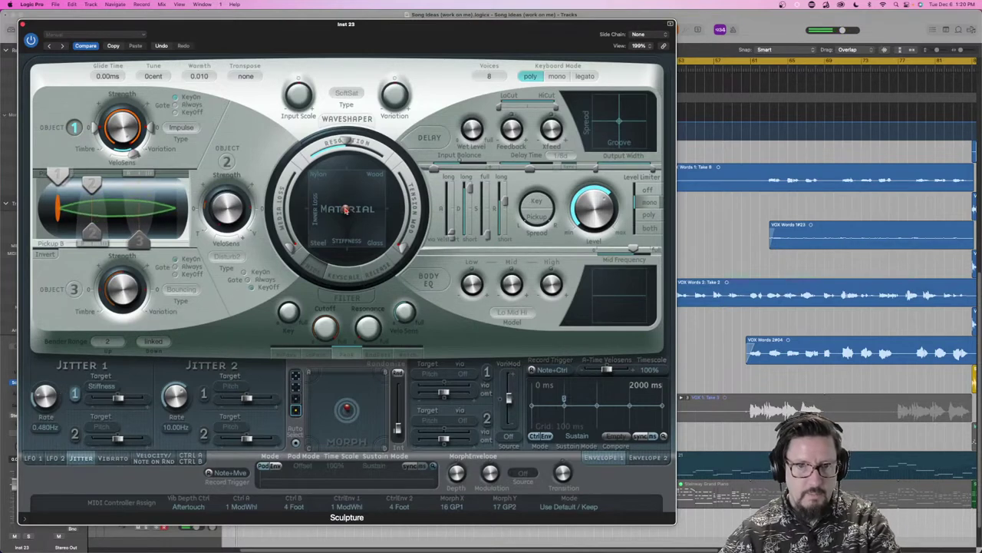
Shift the string material toward Nylon, raise the stiffness jitter amount, and settle Jitter 1 at 0.230 Hz
{"action": "left_click_drag", "start_coordinate": [345, 209], "coordinate": [315, 180]}
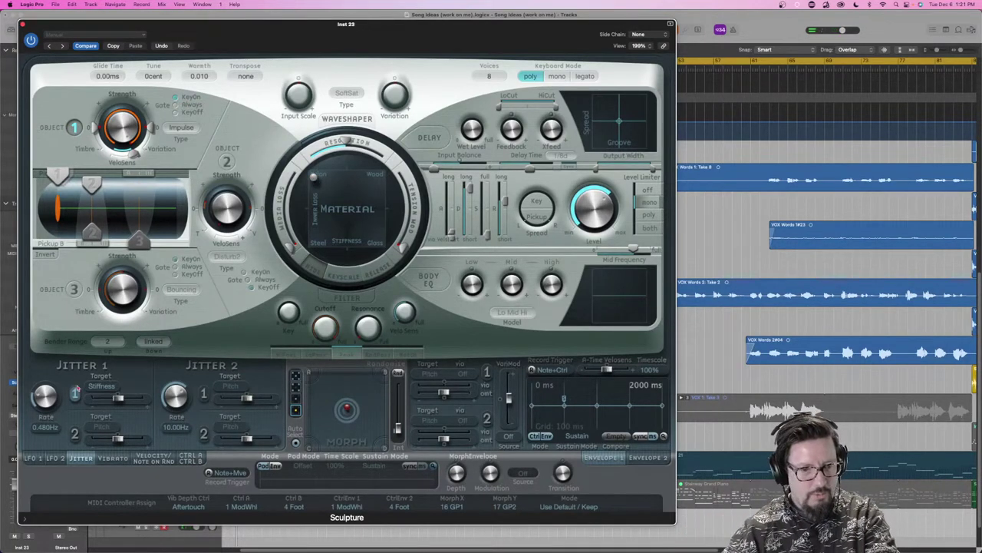
{"action": "left_click_drag", "start_coordinate": [117, 399], "coordinate": [148, 400]}
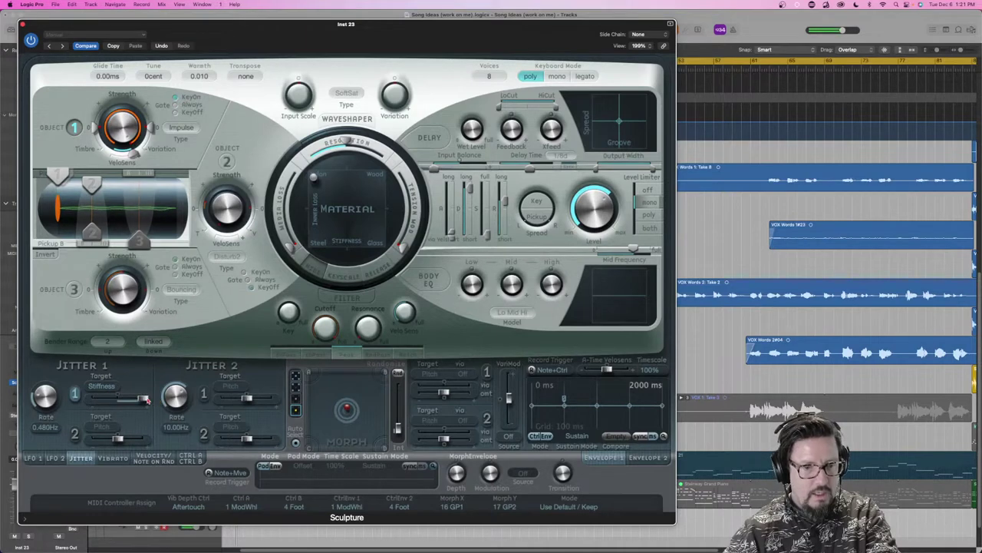
{"action": "mouse_move", "coordinate": [45, 395]}
{"action": "left_mouse_down"}
{"action": "mouse_move", "coordinate": [38, 345]}
{"action": "mouse_move", "coordinate": [40, 403]}
{"action": "left_mouse_up"}
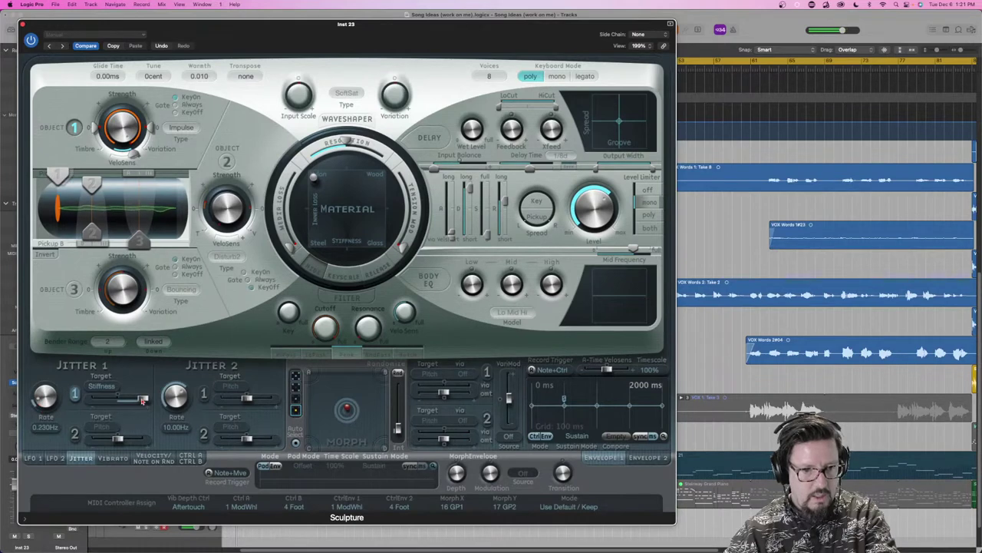
{"action": "left_click_drag", "start_coordinate": [144, 399], "coordinate": [127, 401]}
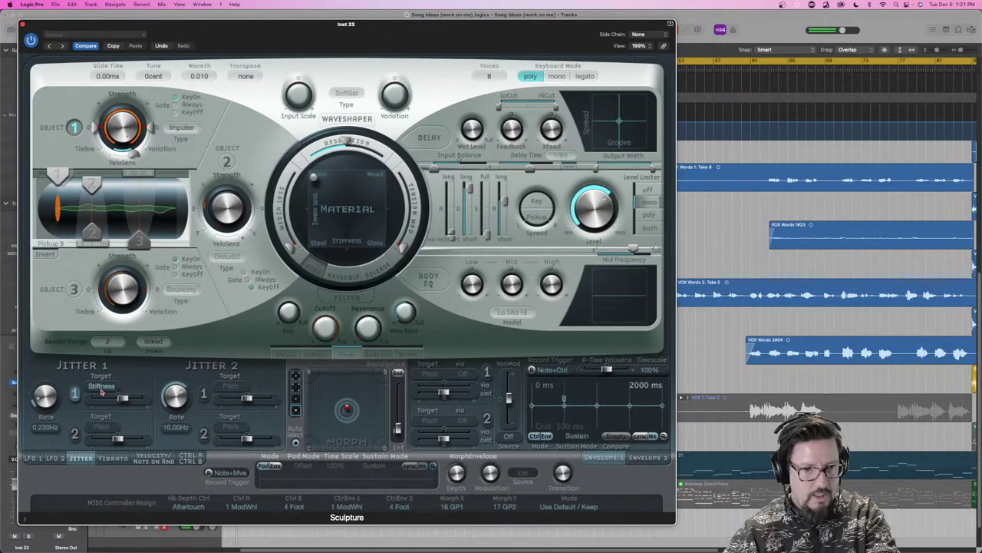
Retarget Jitter 1 to String MediaLoss at amount 0.80 and 0.350 Hz, with material media loss 0.13
{"action": "left_click", "coordinate": [102, 387]}
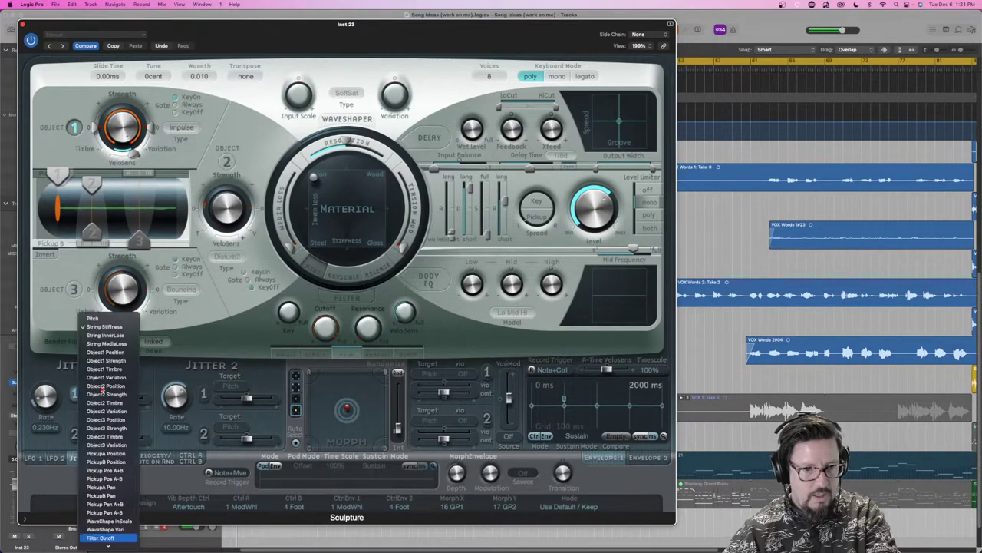
{"action": "left_click", "coordinate": [111, 344]}
{"action": "left_click_drag", "start_coordinate": [121, 400], "coordinate": [134, 399]}
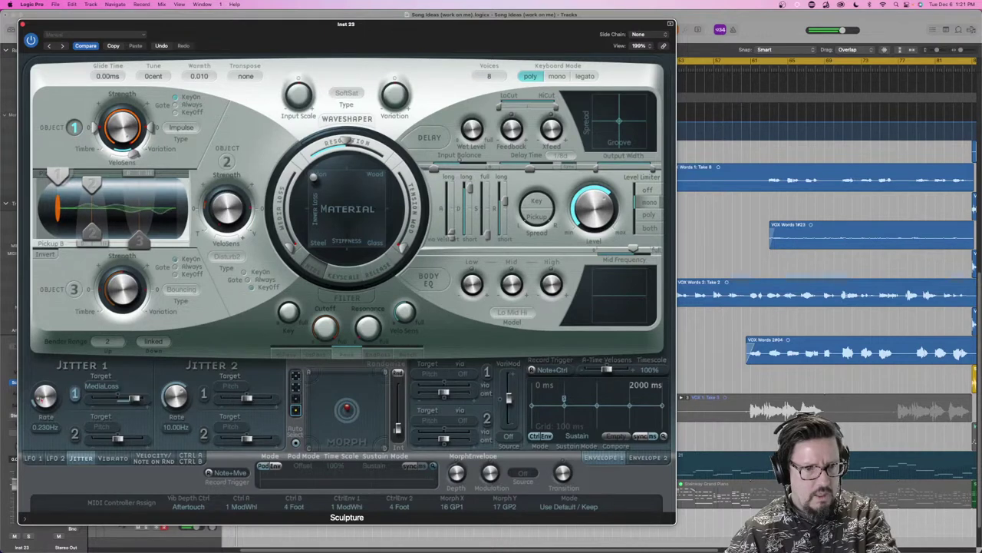
{"action": "left_click_drag", "start_coordinate": [35, 397], "coordinate": [35, 399]}
{"action": "left_click_drag", "start_coordinate": [137, 400], "coordinate": [135, 399]}
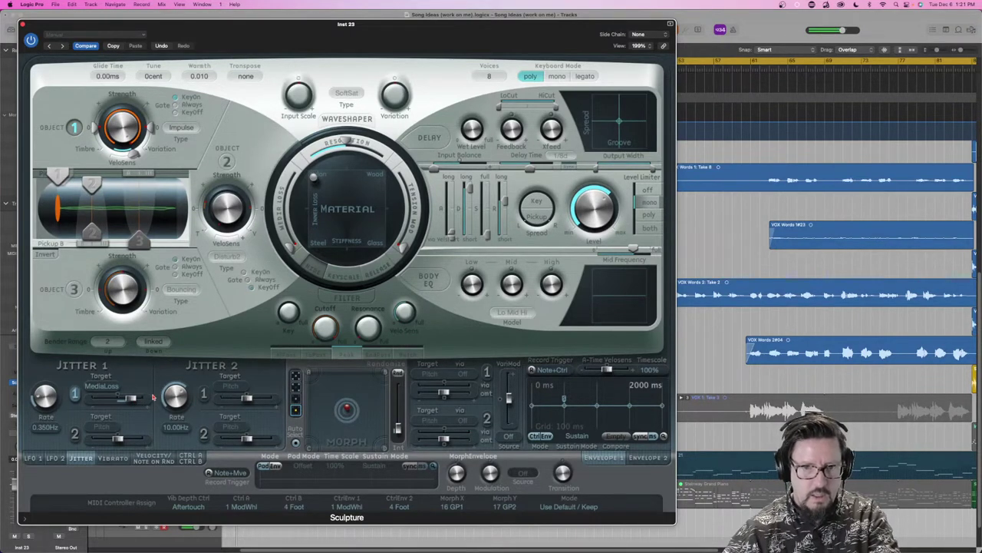
{"action": "left_click_drag", "start_coordinate": [291, 246], "coordinate": [284, 247]}
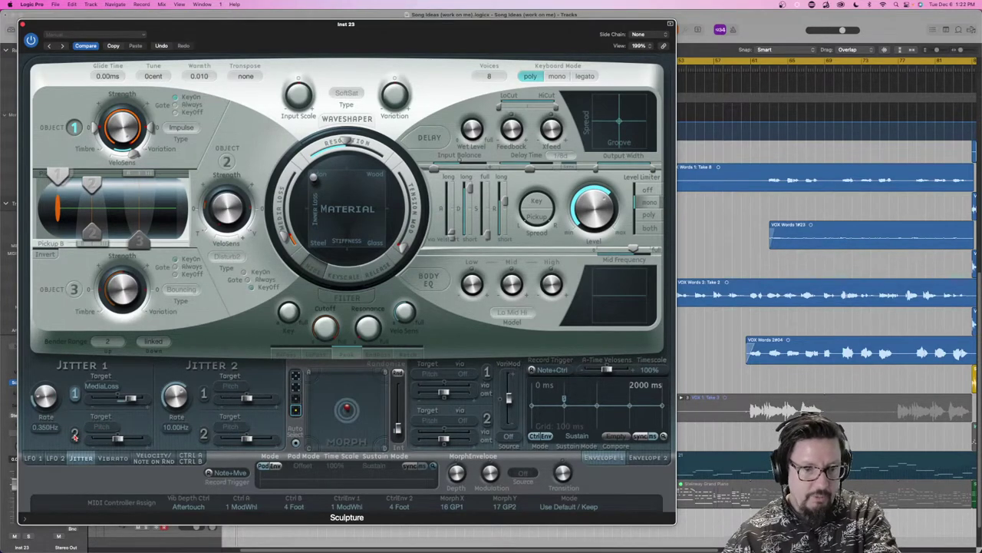
Point Jitter 2 at PickupA Position with amount 0.29, zero Jitter 1's amount, then disable Jitter 2's modulation
{"action": "left_click", "coordinate": [229, 388]}
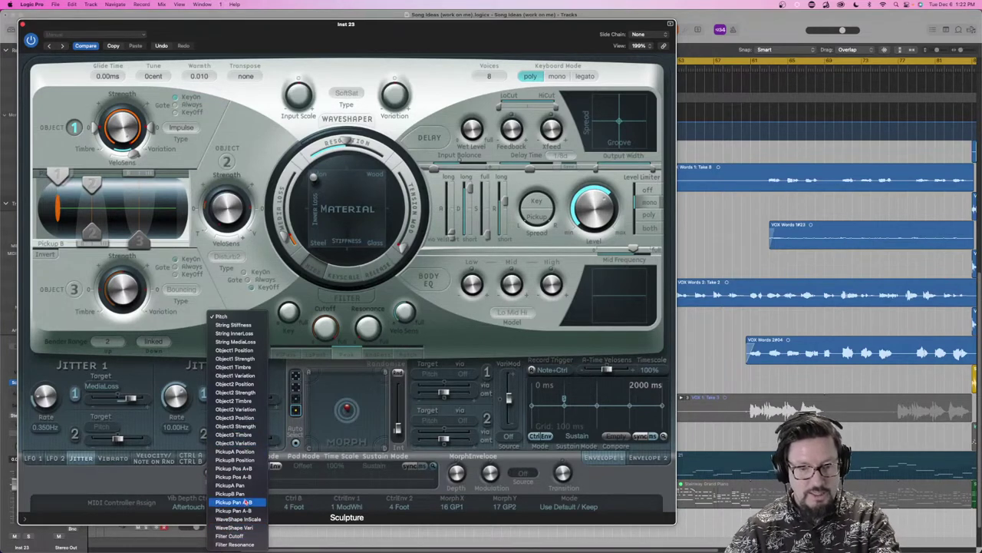
{"action": "left_click", "coordinate": [240, 452]}
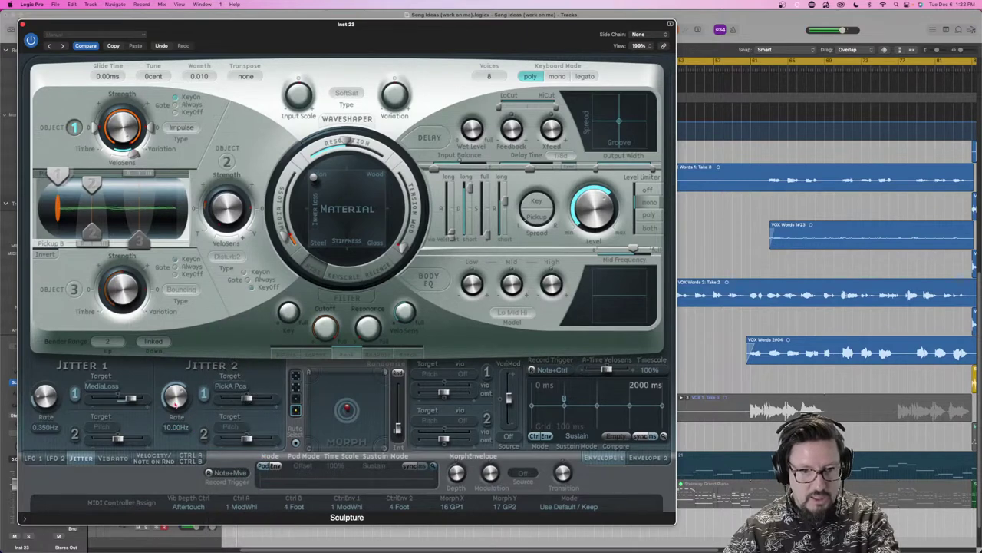
{"action": "left_click_drag", "start_coordinate": [130, 399], "coordinate": [123, 398]}
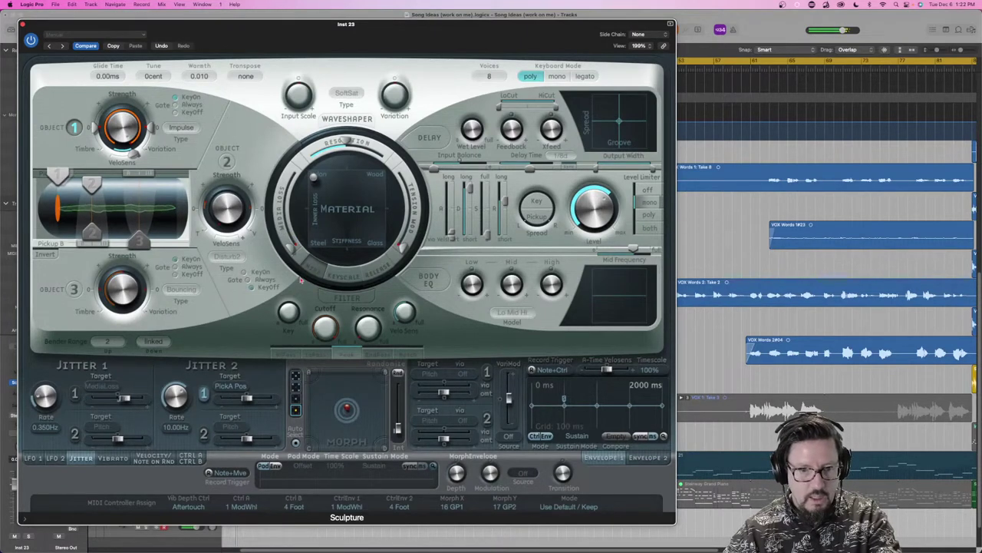
{"action": "left_click_drag", "start_coordinate": [247, 399], "coordinate": [273, 399]}
{"action": "left_click_drag", "start_coordinate": [175, 395], "coordinate": [175, 427]}
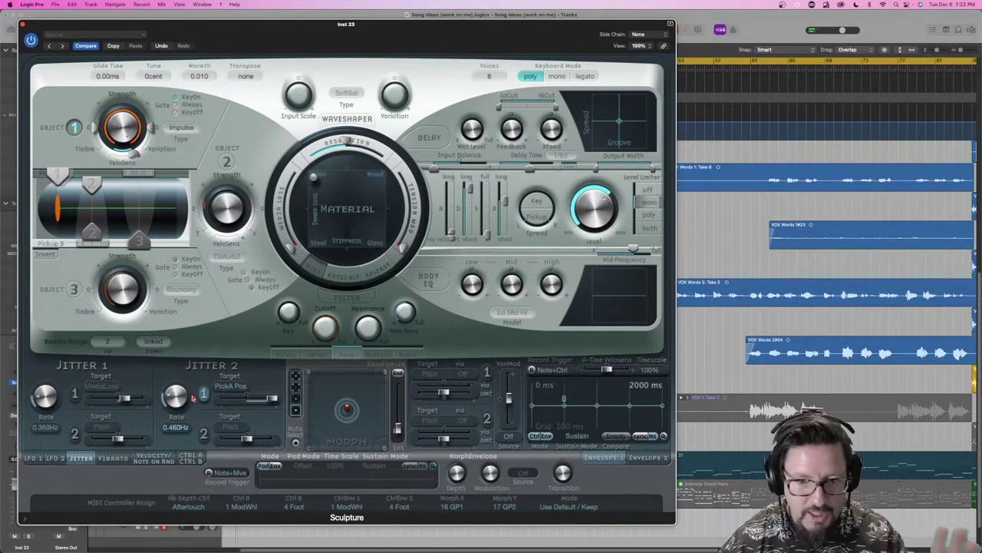
{"action": "left_click", "coordinate": [205, 395]}
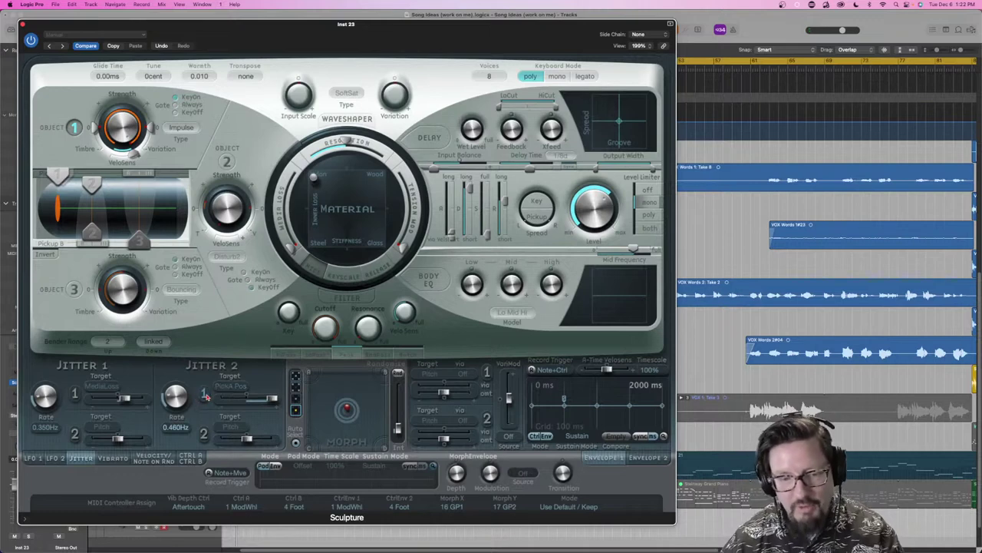
Show the Vibrato page, keep the Sine waveform, and sweep the VibCtrl depth range between 0.13 and 0.52
{"action": "left_click", "coordinate": [112, 458]}
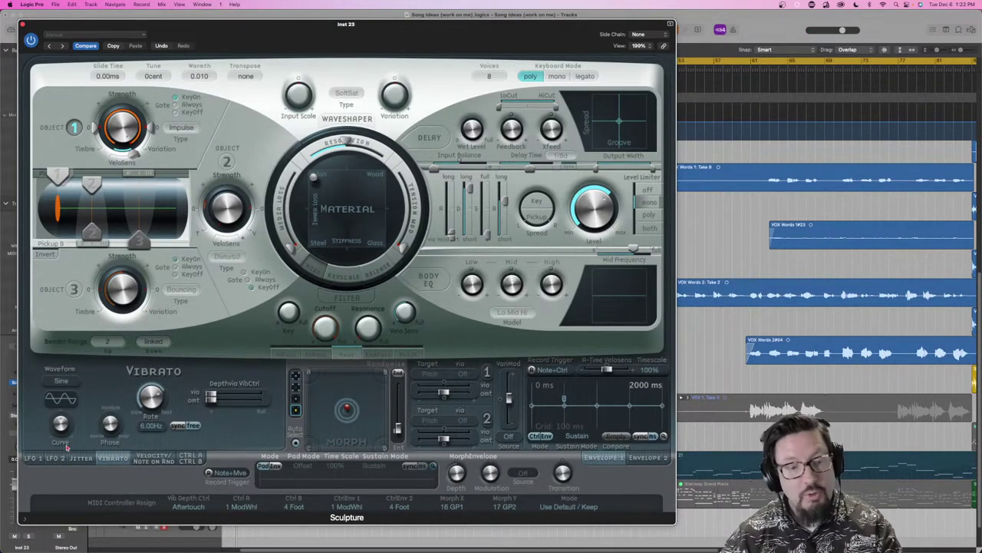
{"action": "left_click", "coordinate": [61, 380]}
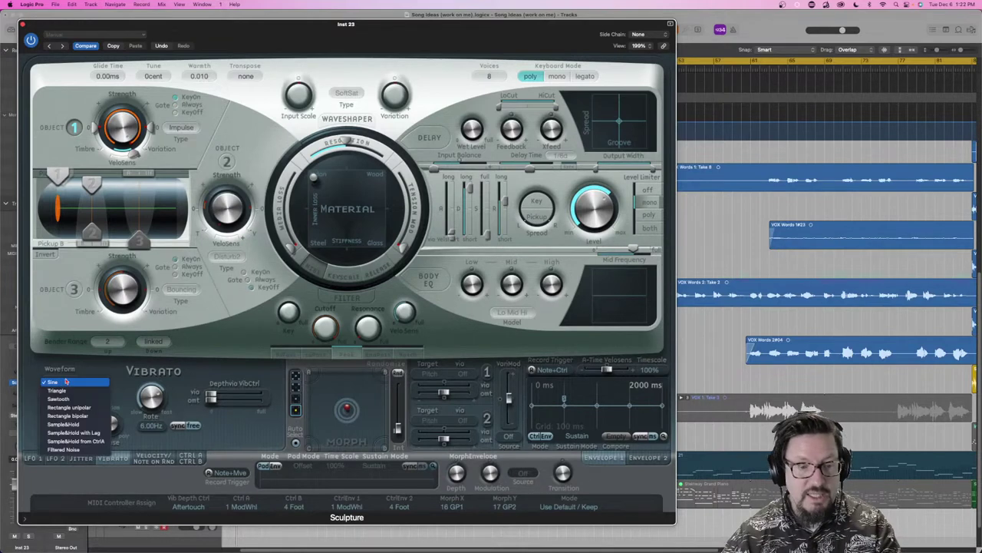
{"action": "left_click", "coordinate": [77, 381]}
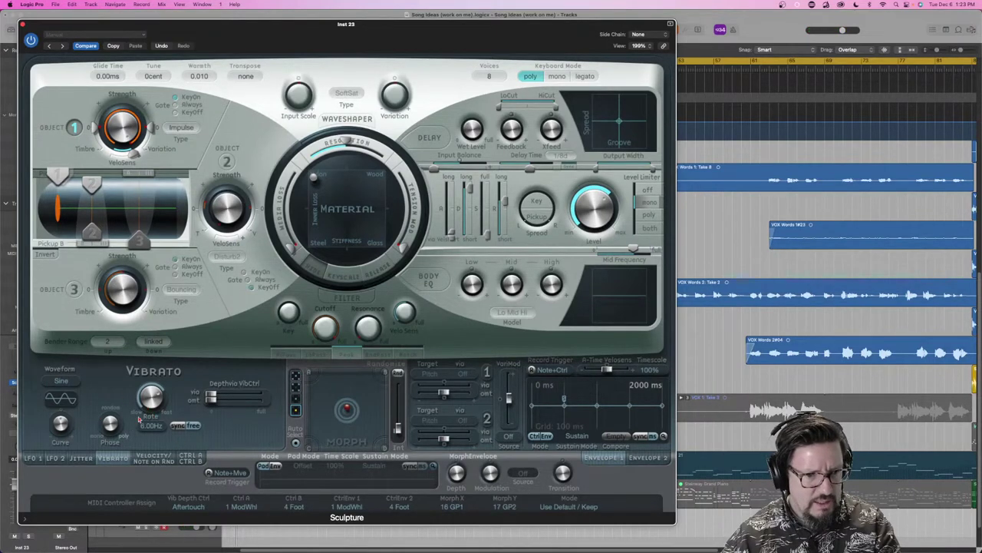
{"action": "left_click_drag", "start_coordinate": [226, 398], "coordinate": [265, 403]}
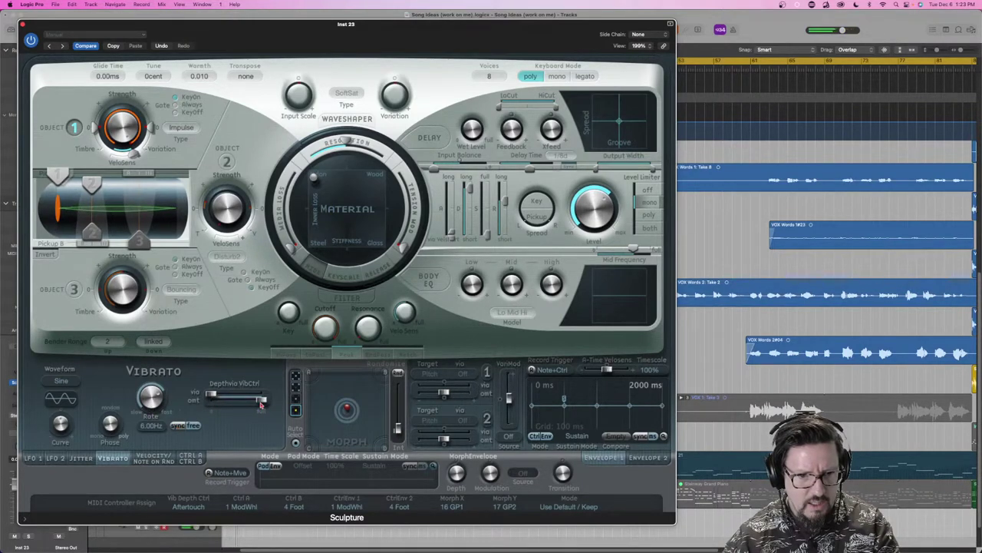
{"action": "left_click_drag", "start_coordinate": [262, 404], "coordinate": [216, 406]}
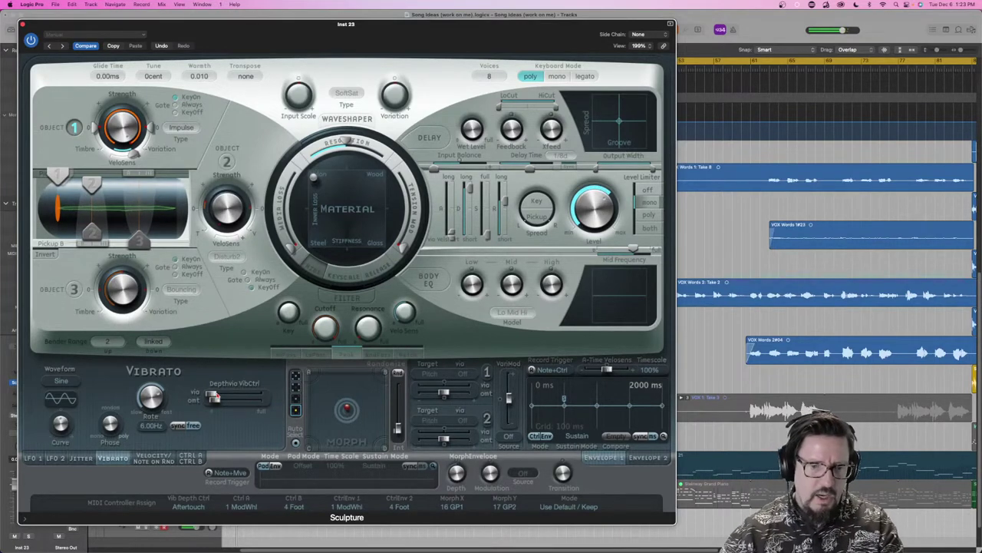
{"action": "left_click_drag", "start_coordinate": [210, 398], "coordinate": [289, 399]}
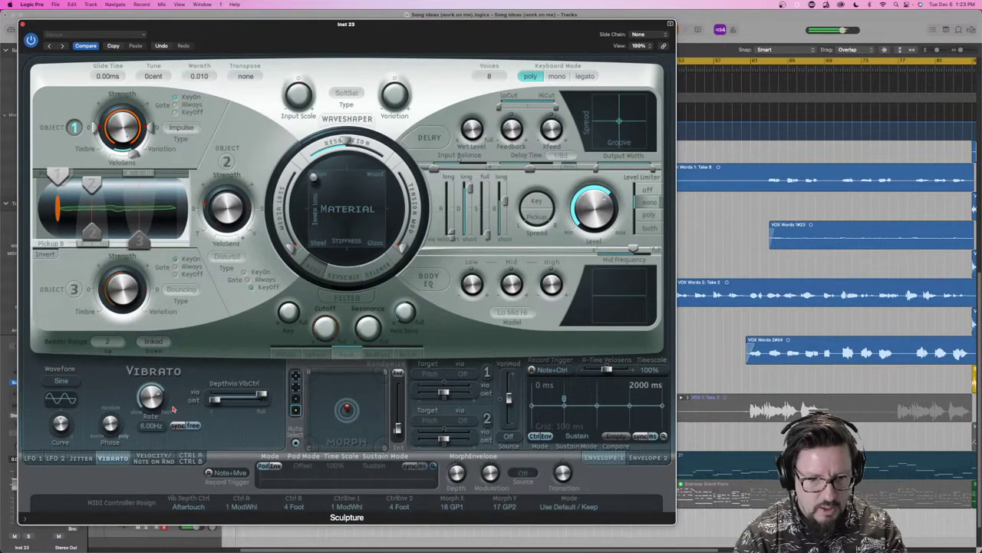
{"action": "left_click_drag", "start_coordinate": [216, 399], "coordinate": [221, 402]}
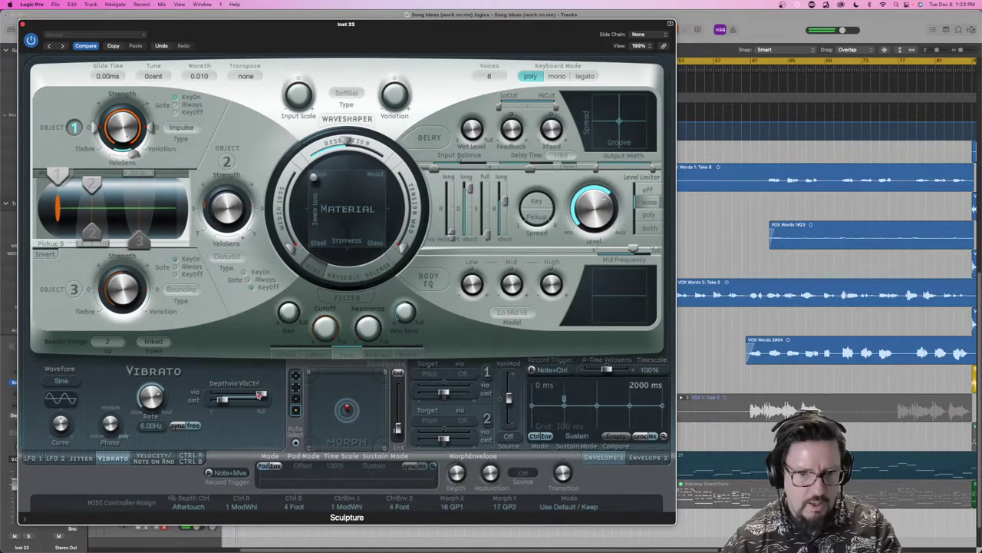
{"action": "left_click_drag", "start_coordinate": [261, 395], "coordinate": [225, 402]}
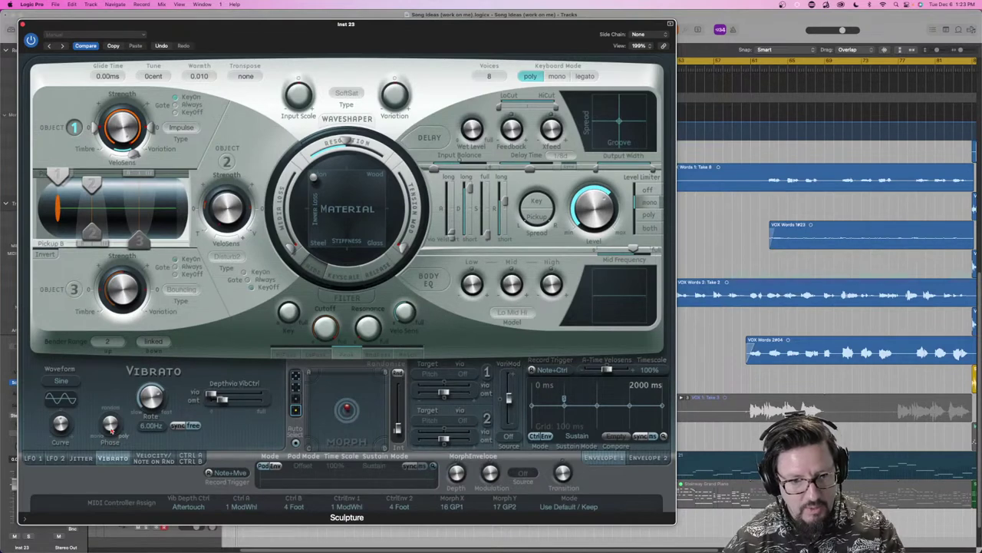
Adjust the vibrato Phase and Curve, then return the VibCtrl depth range to zero
{"action": "left_click_drag", "start_coordinate": [111, 432], "coordinate": [108, 405]}
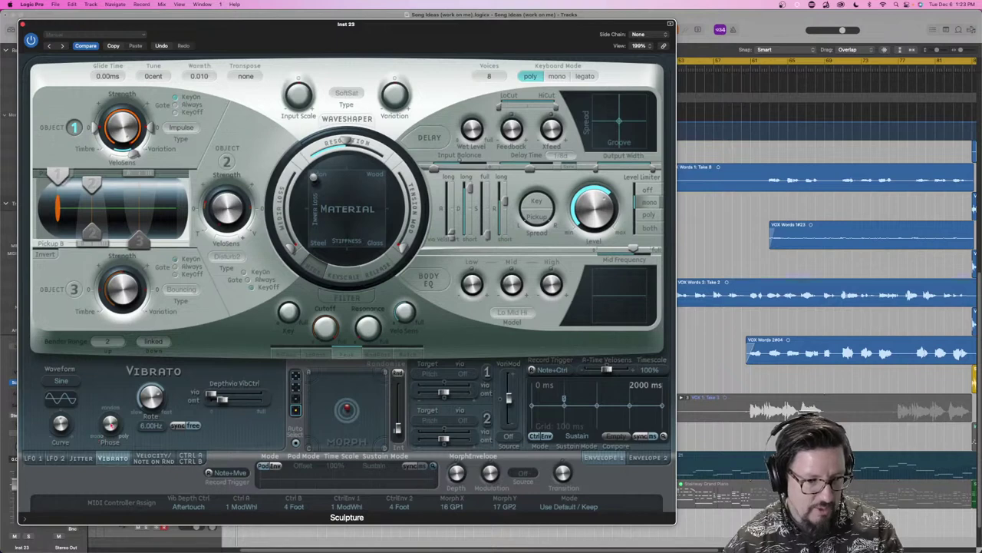
{"action": "left_click_drag", "start_coordinate": [65, 427], "coordinate": [60, 432]}
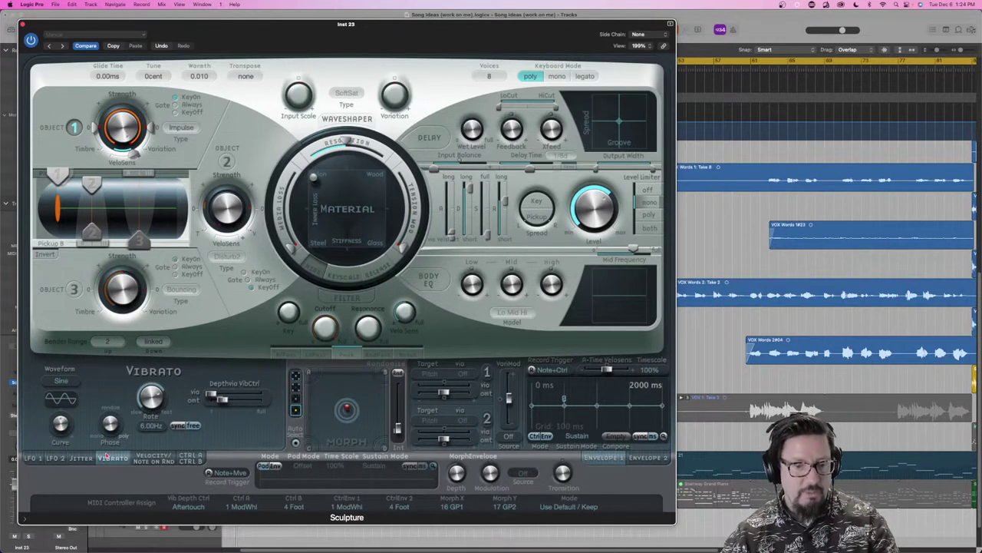
{"action": "left_click_drag", "start_coordinate": [224, 399], "coordinate": [190, 394]}
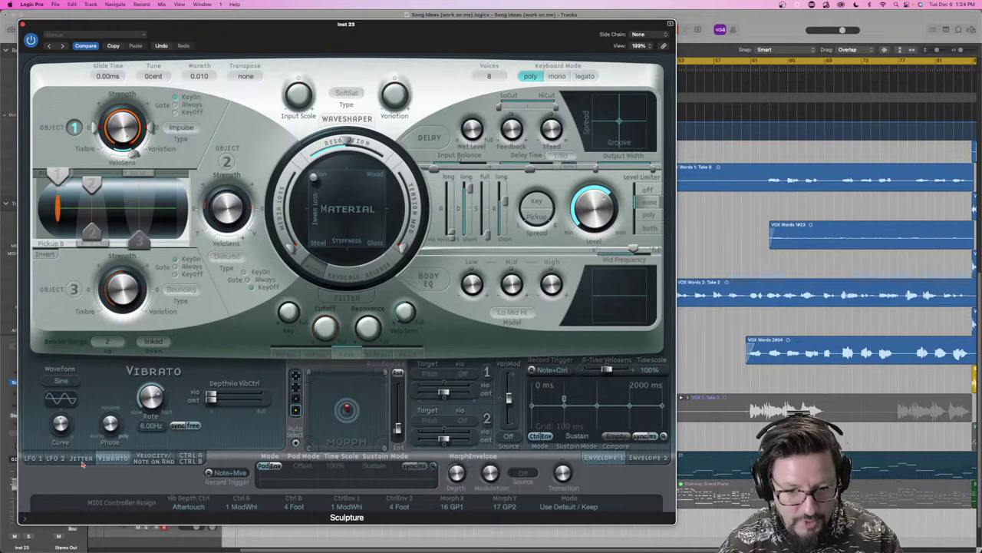
Switch to the Velocity/Note On Rnd modulation page and bring up the Setting preset menu
{"action": "left_click", "coordinate": [156, 459]}
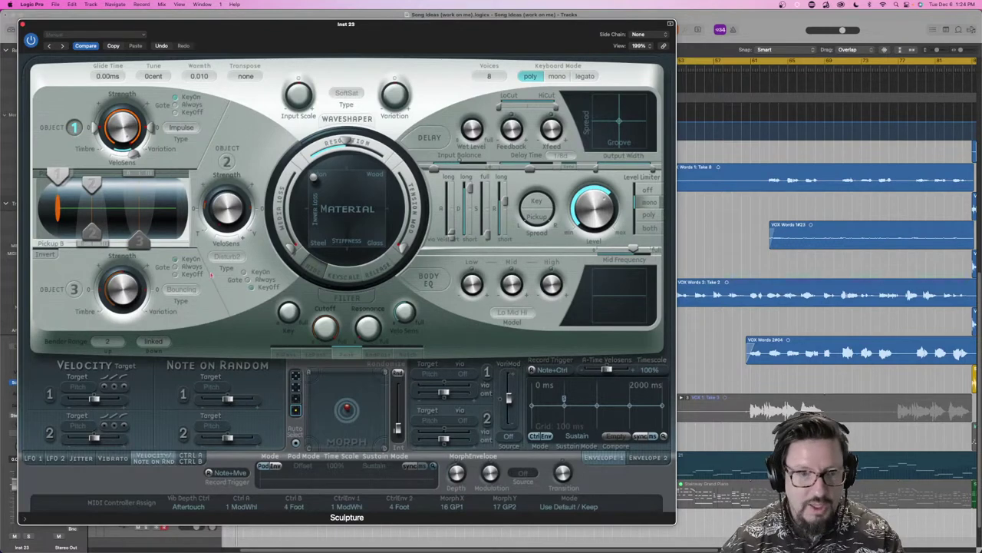
{"action": "left_click", "coordinate": [72, 36]}
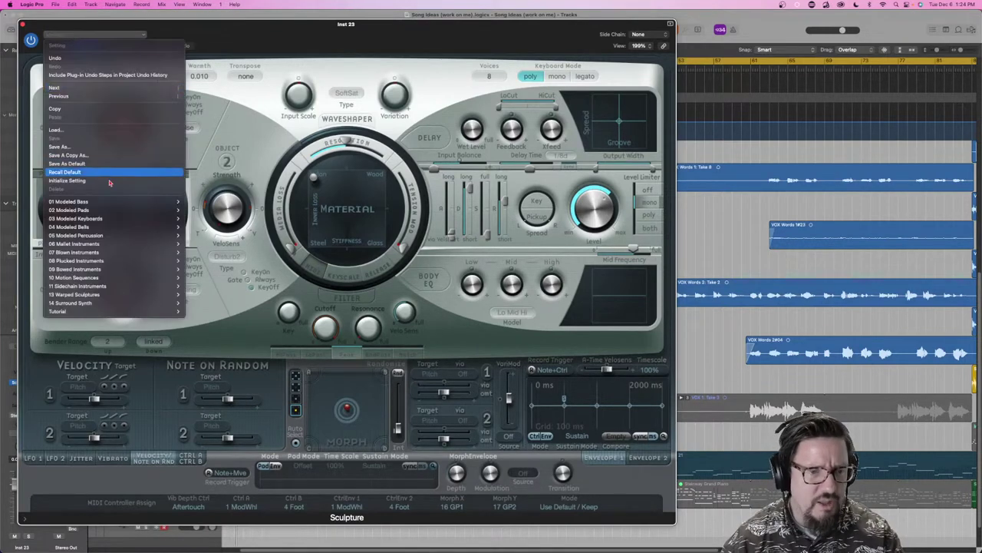
Load 07 Blown Instruments > Airy Lead, then Breathy Carillon, viewing the velocity and random targets for each
{"action": "mouse_move", "coordinate": [106, 252]}
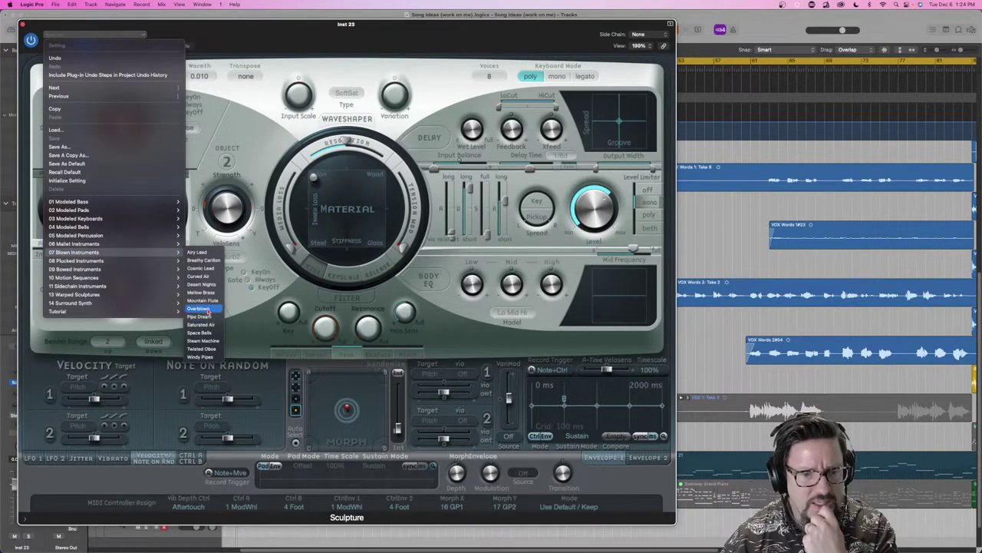
{"action": "left_click", "coordinate": [196, 252]}
{"action": "left_click", "coordinate": [153, 459]}
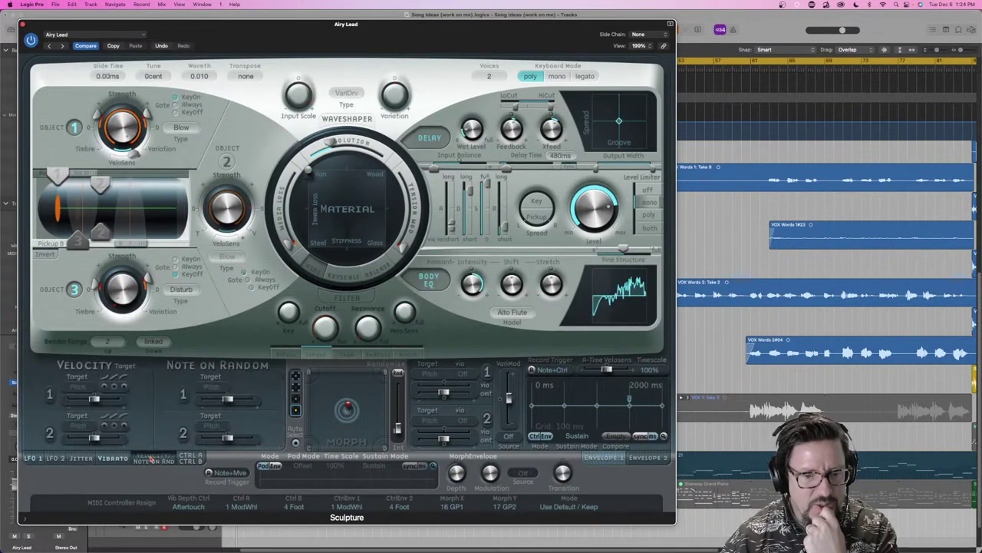
{"action": "left_click", "coordinate": [62, 47]}
{"action": "left_click", "coordinate": [153, 458]}
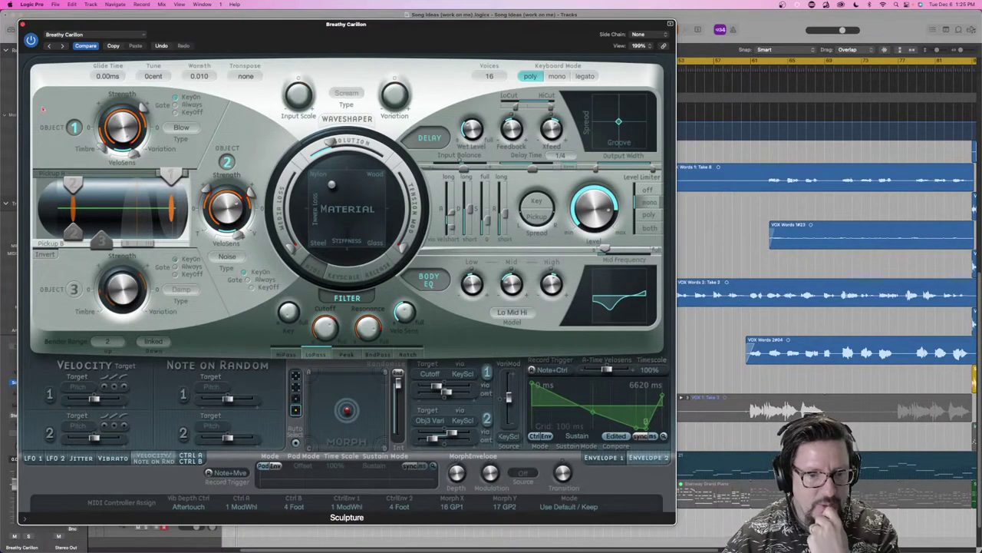
Step through Cosmic Lead, Curved Air and Desert Nights to Mellow Brass, checking the velocity and random targets each time
{"action": "left_click", "coordinate": [62, 46]}
{"action": "left_click", "coordinate": [156, 459]}
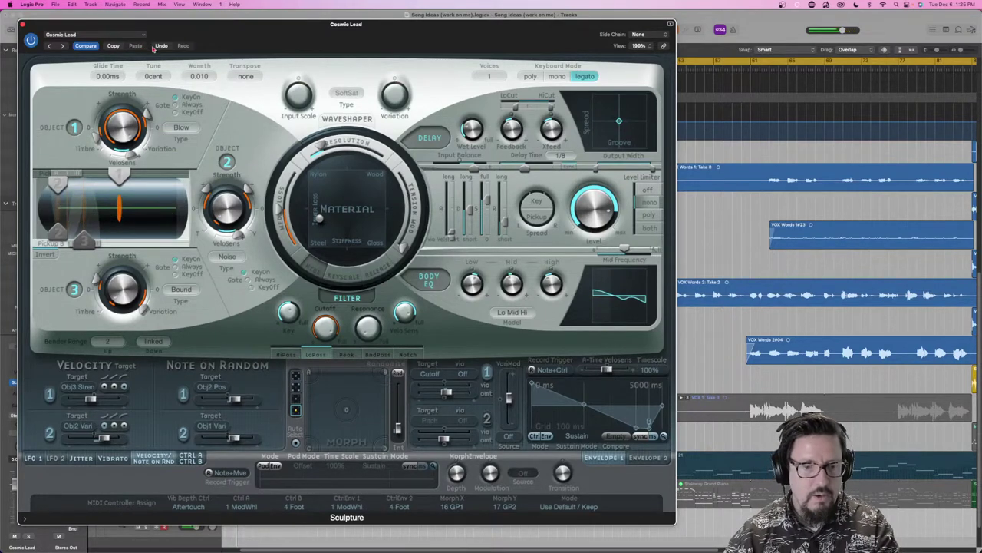
{"action": "left_click", "coordinate": [61, 48]}
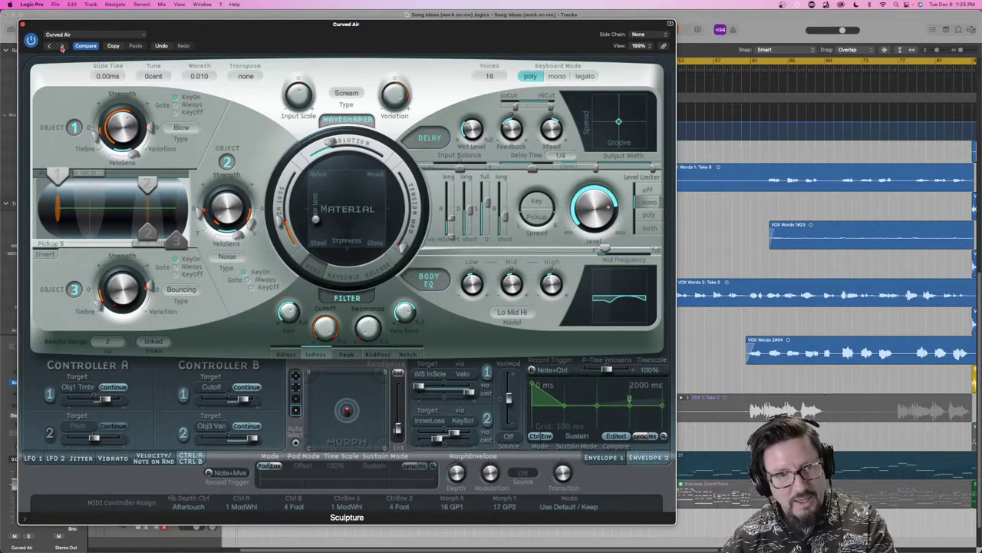
{"action": "left_click", "coordinate": [158, 459]}
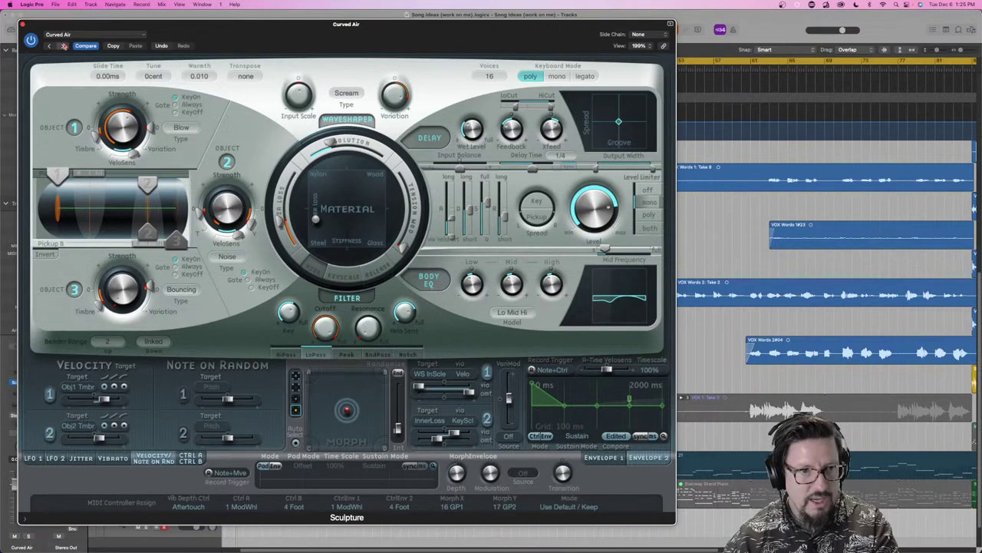
{"action": "left_click", "coordinate": [62, 46]}
{"action": "left_click", "coordinate": [152, 459]}
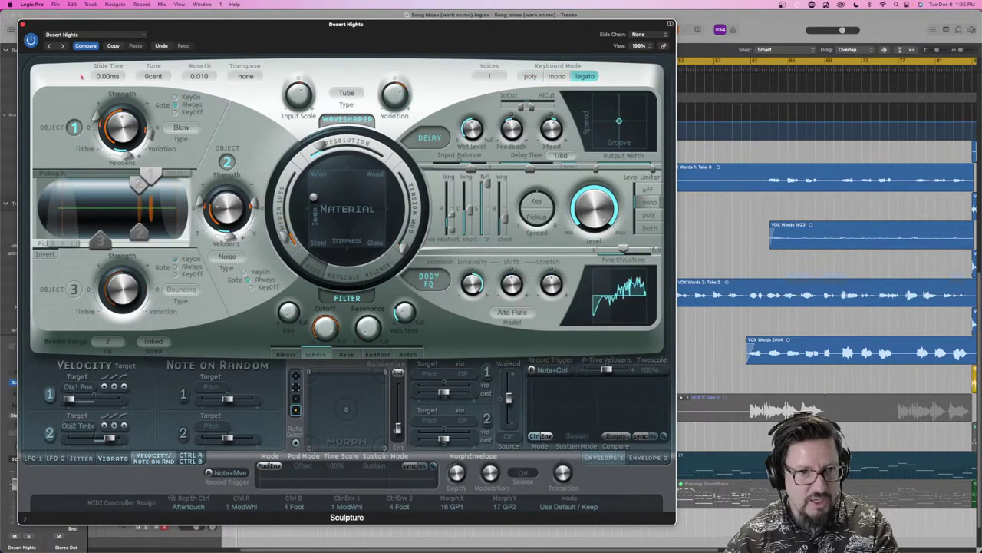
{"action": "left_click", "coordinate": [62, 46]}
{"action": "left_click", "coordinate": [157, 459]}
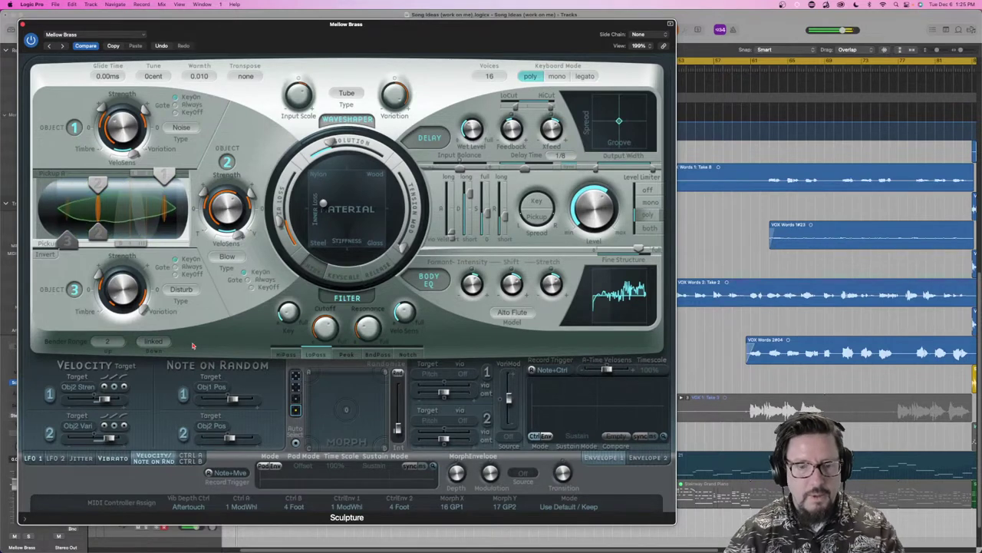
Inspect the Obj1 Pos random target list without changes, then raise Filter Cutoff to 0.77
{"action": "left_click", "coordinate": [216, 387]}
{"action": "left_click", "coordinate": [270, 386]}
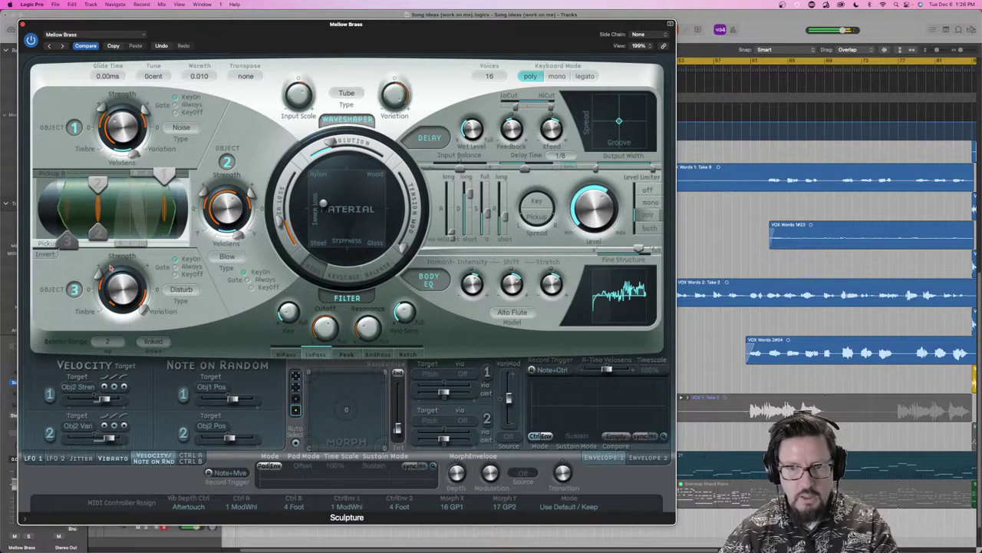
{"action": "mouse_move", "coordinate": [325, 326]}
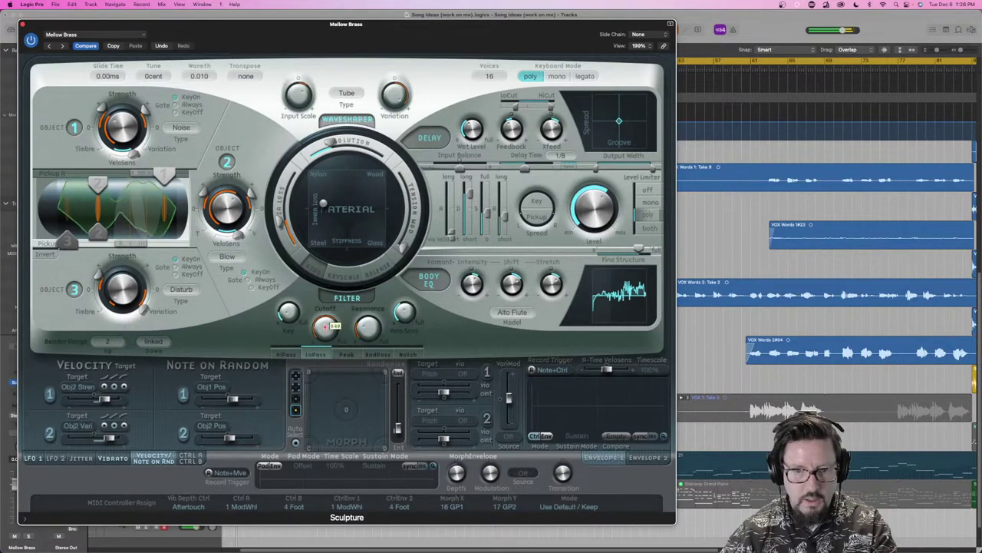
{"action": "left_click_drag", "start_coordinate": [325, 326], "coordinate": [326, 324]}
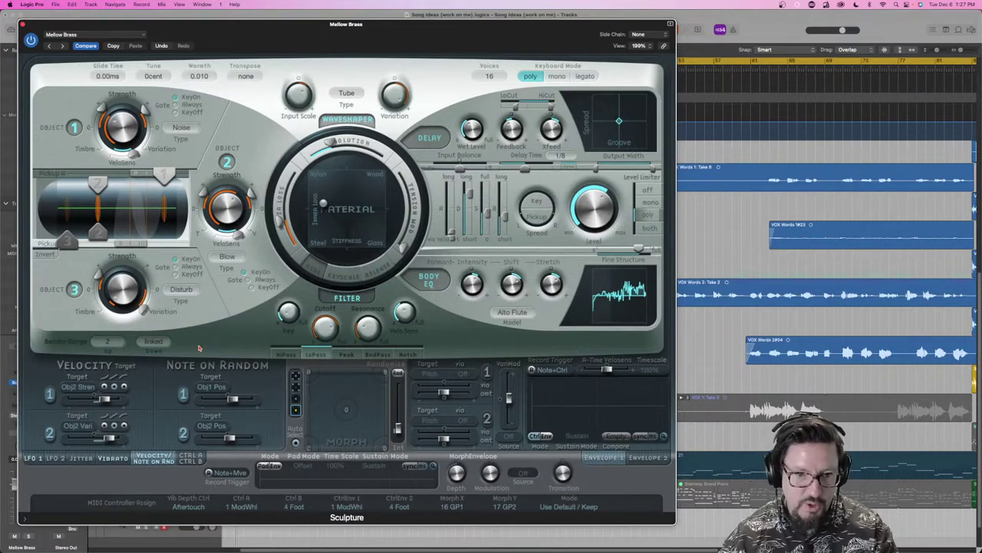
{"action": "left_click", "coordinate": [205, 388]}
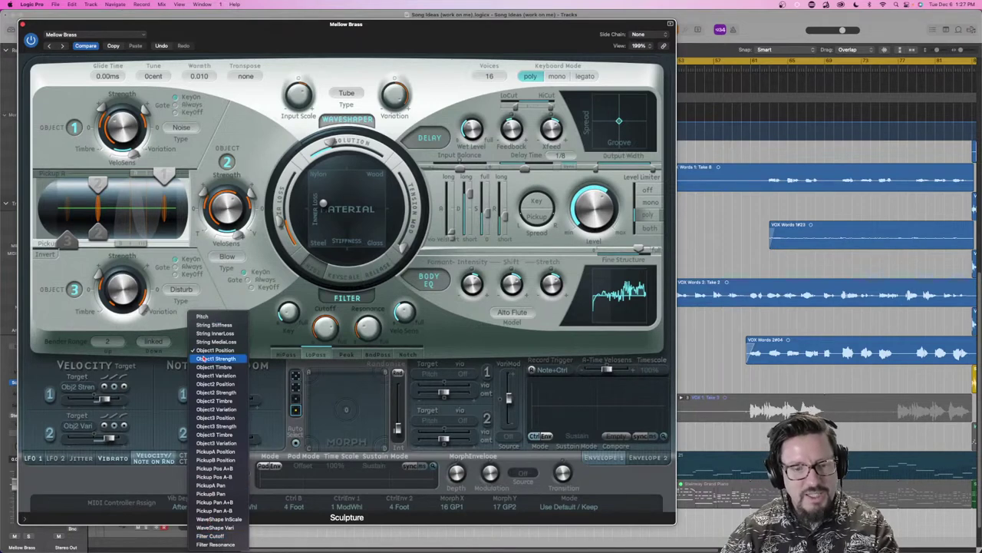
{"action": "left_click", "coordinate": [88, 234]}
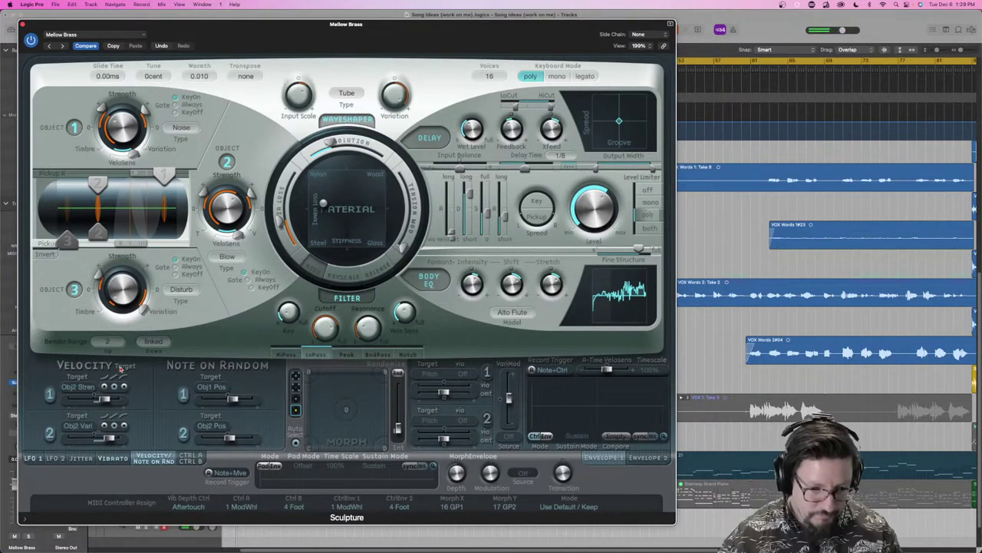
{"action": "left_click", "coordinate": [79, 388]}
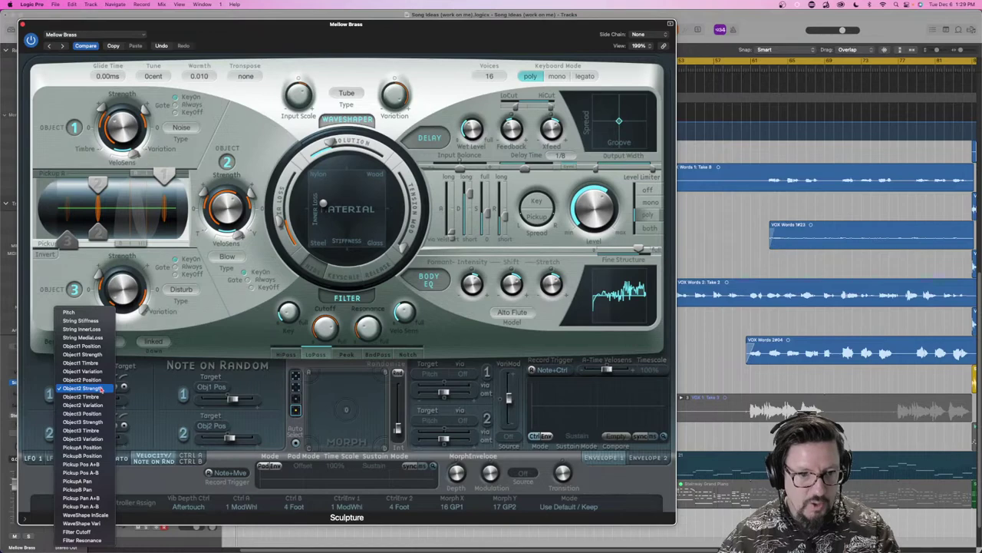
{"action": "left_click", "coordinate": [205, 233]}
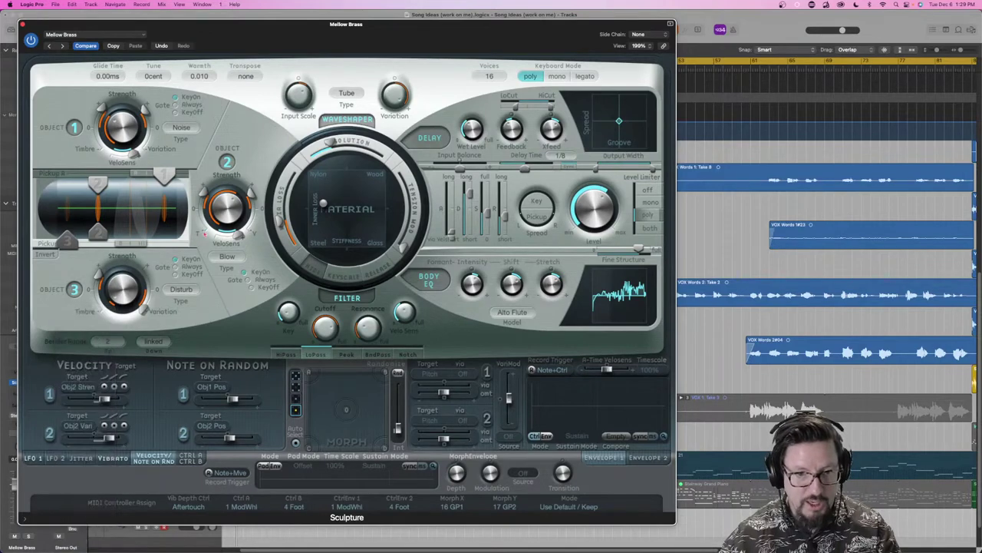
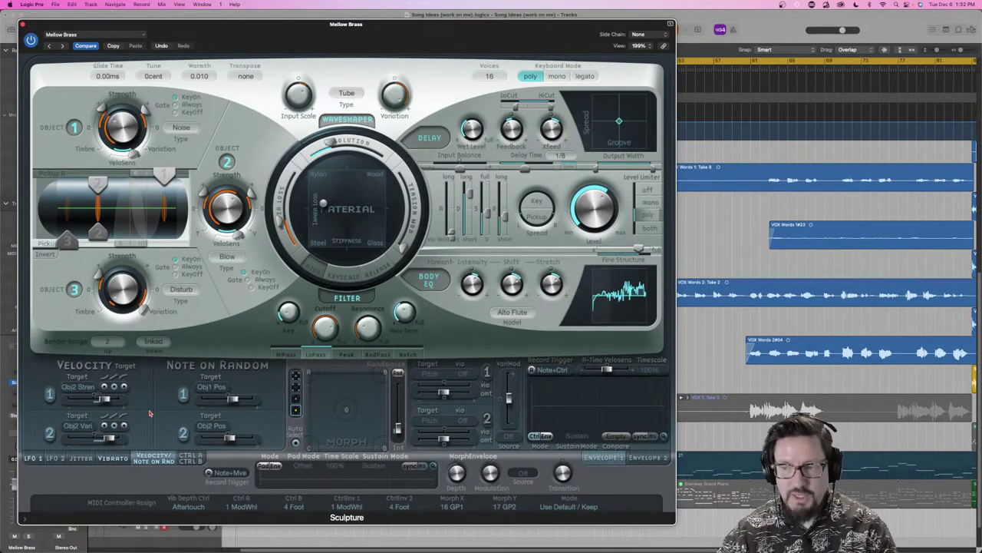
Show Sculpture's Controller A/B modulation and toggle Controller A between Note On and Continue
{"action": "left_click", "coordinate": [192, 459]}
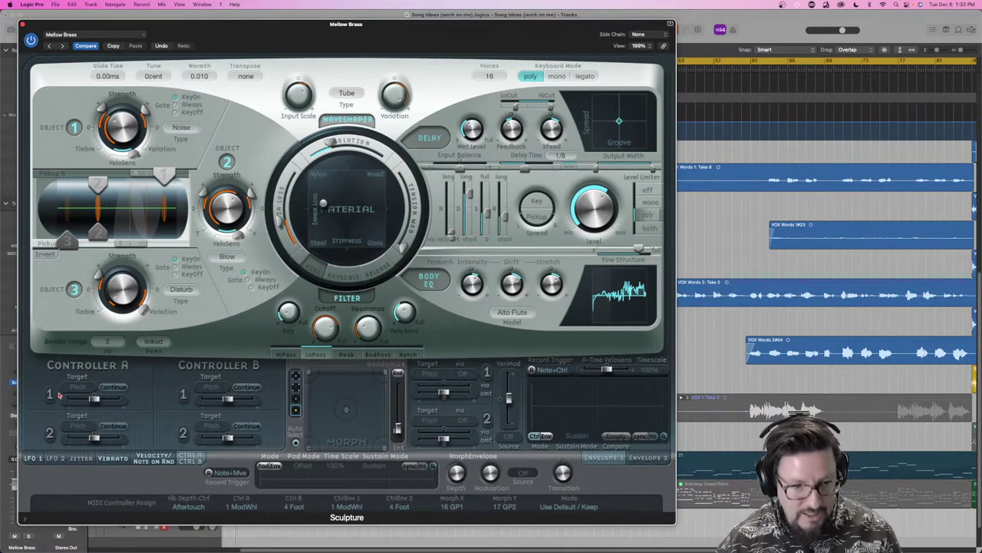
{"action": "left_click", "coordinate": [115, 387]}
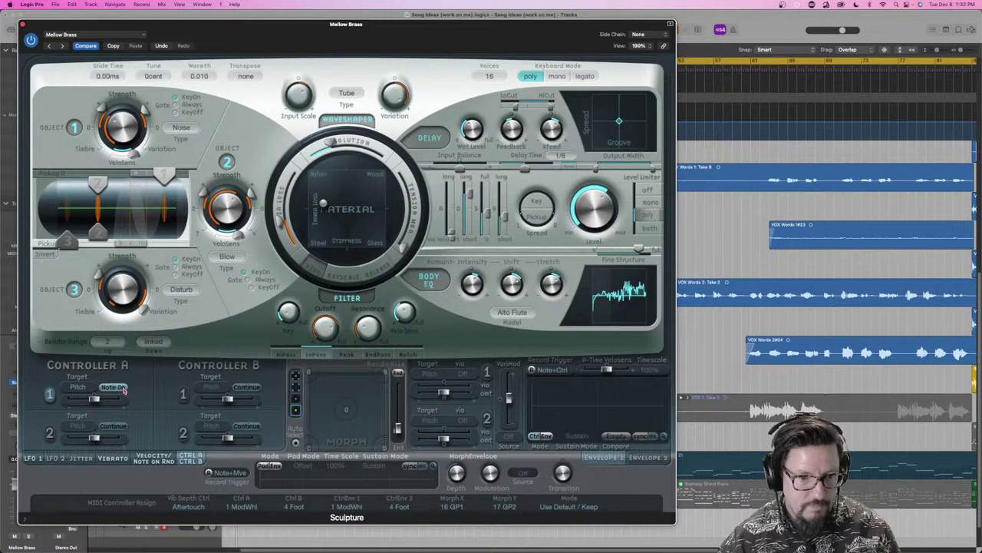
{"action": "left_click", "coordinate": [116, 388]}
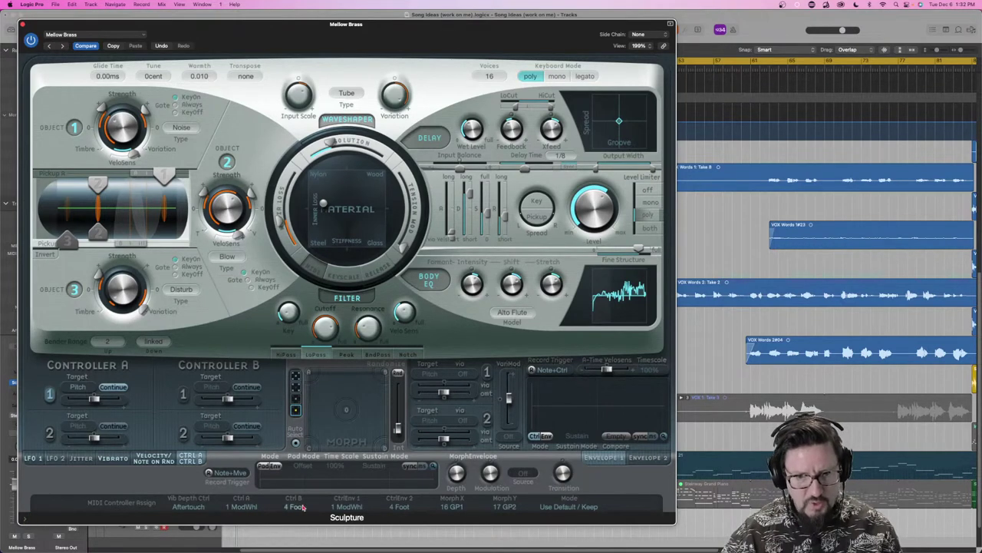
Confirm Ctrl A stays assigned to 1 ModWhl, then bring up Controller A's Target 1 list
{"action": "left_click", "coordinate": [245, 507]}
{"action": "scroll", "coordinate": [249, 508], "scroll_direction": "down", "scroll_amount": 10}
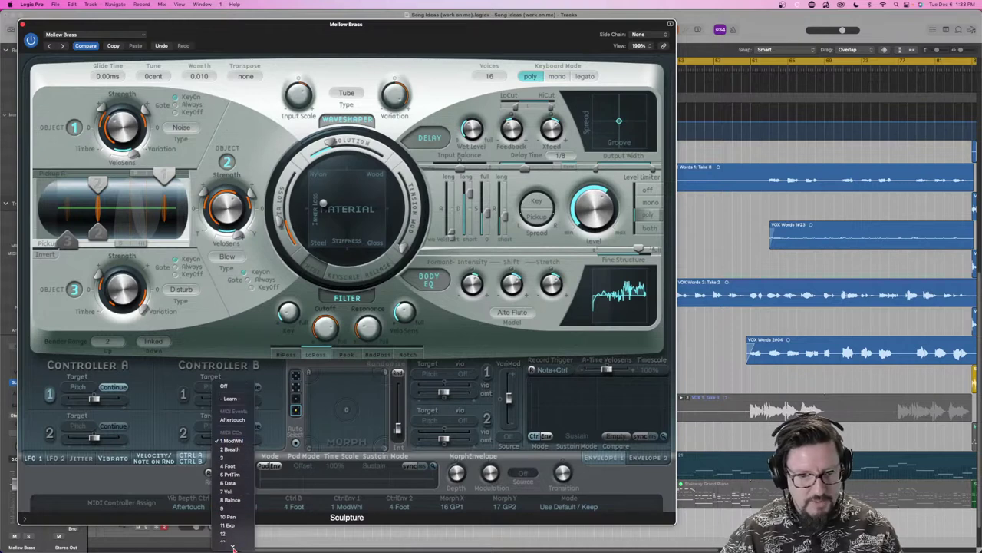
{"action": "left_click", "coordinate": [238, 348]}
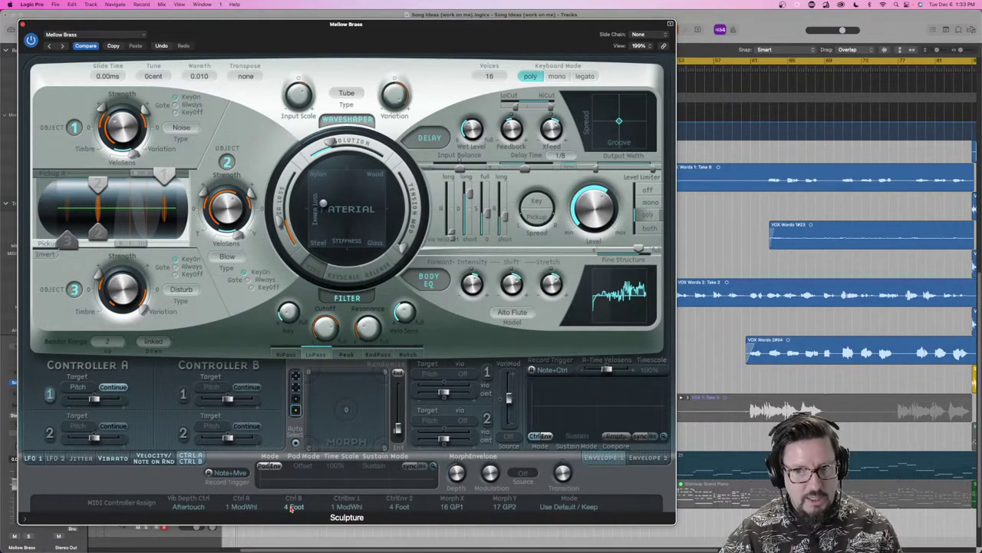
{"action": "left_click", "coordinate": [241, 507]}
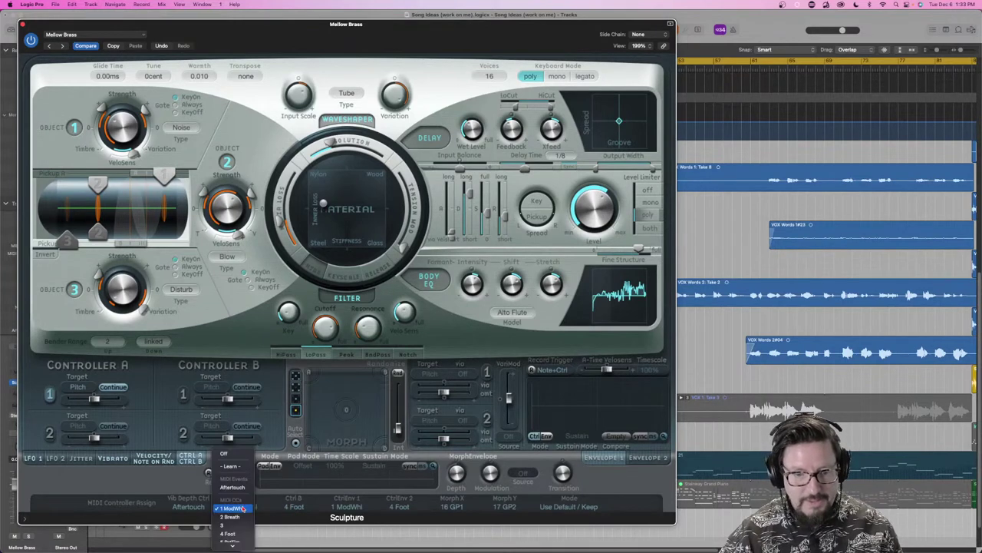
{"action": "left_click", "coordinate": [273, 496]}
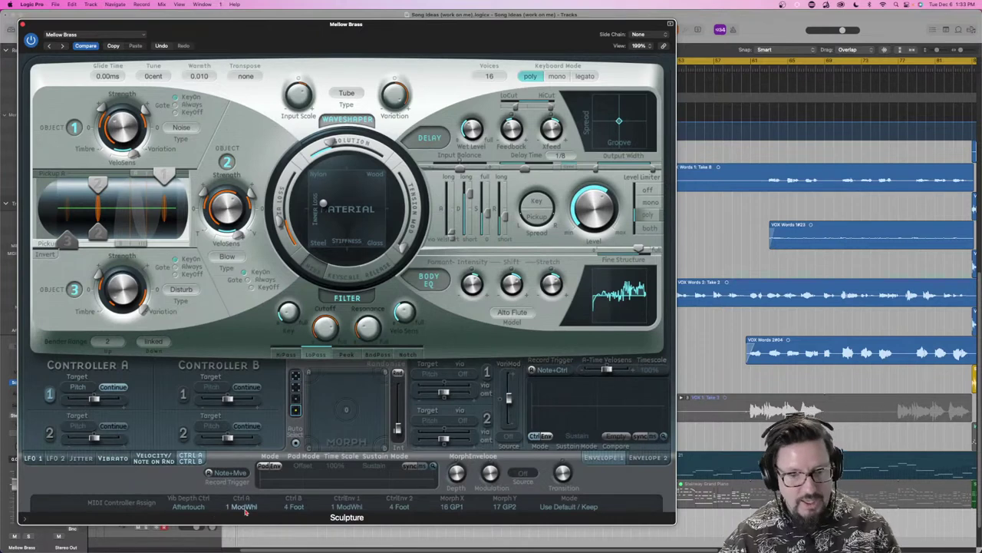
{"action": "left_click", "coordinate": [79, 387]}
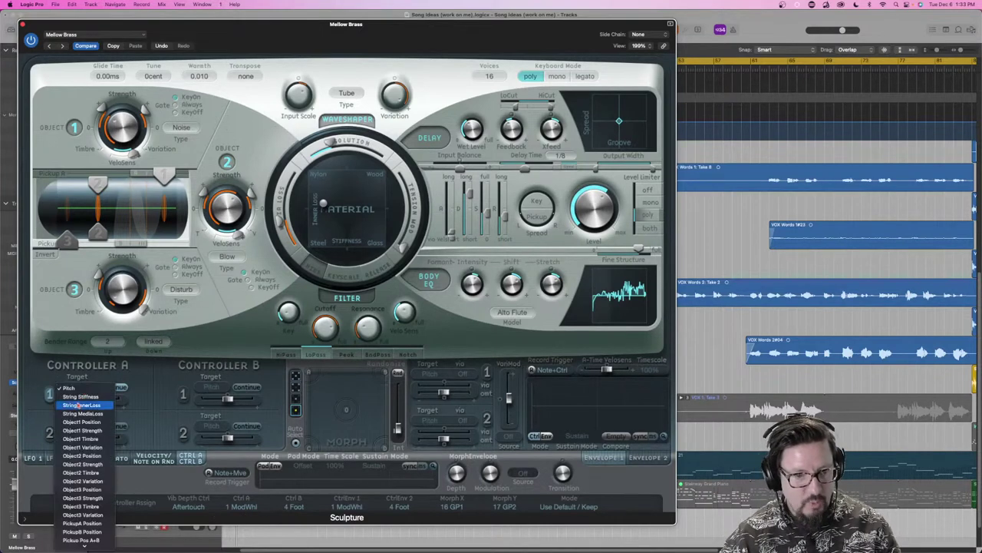
Dismiss the Controller A target list, keeping Pitch as the target
{"action": "mouse_move", "coordinate": [75, 547]}
{"action": "left_click", "coordinate": [141, 404]}
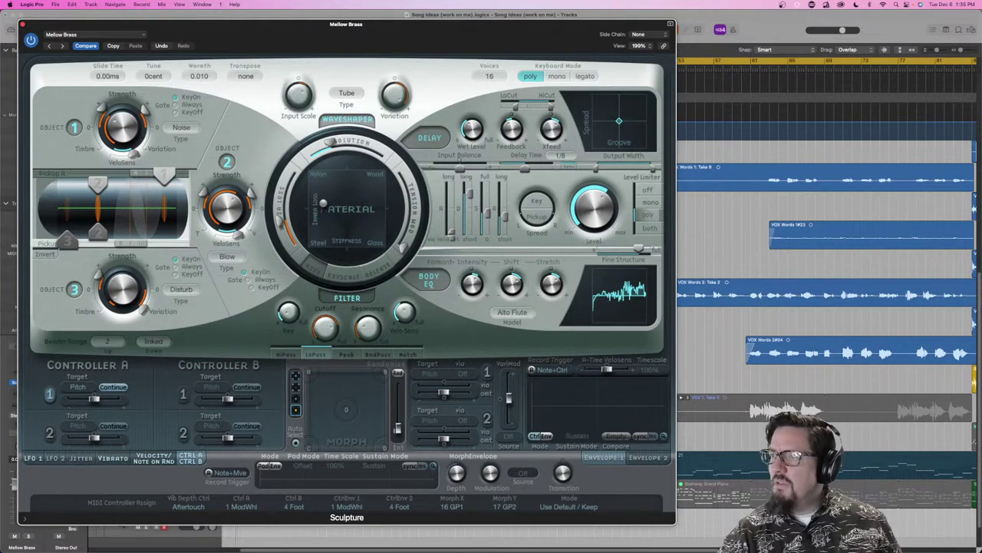
Load the Telecaster preset from 08 Plucked Instruments and move the Sculpture window aside
{"action": "left_click", "coordinate": [95, 36]}
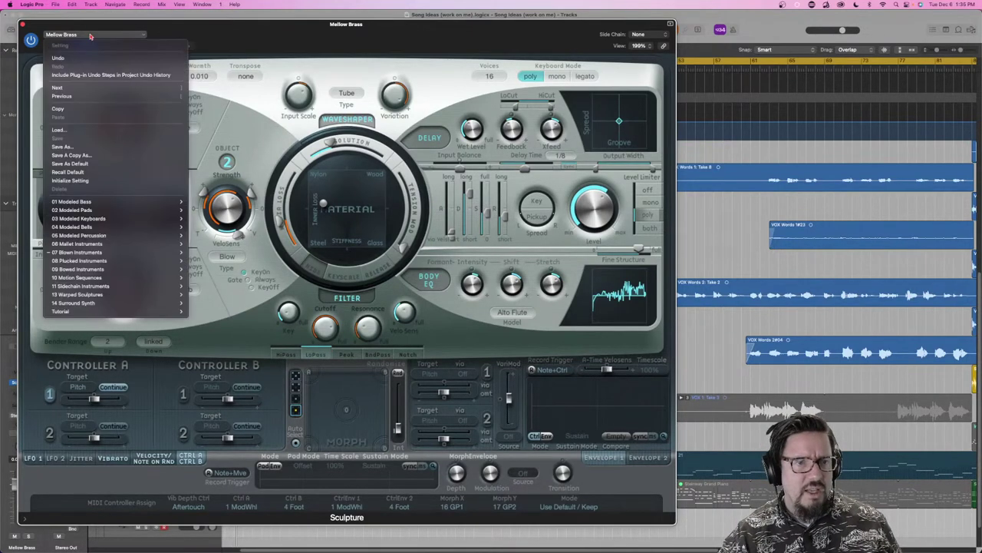
{"action": "mouse_move", "coordinate": [89, 265]}
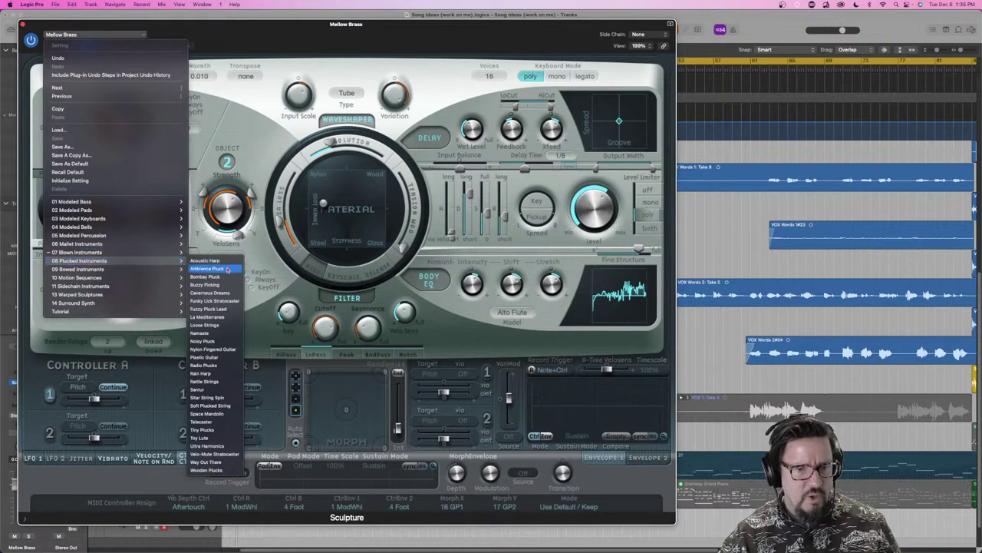
{"action": "left_click", "coordinate": [218, 422]}
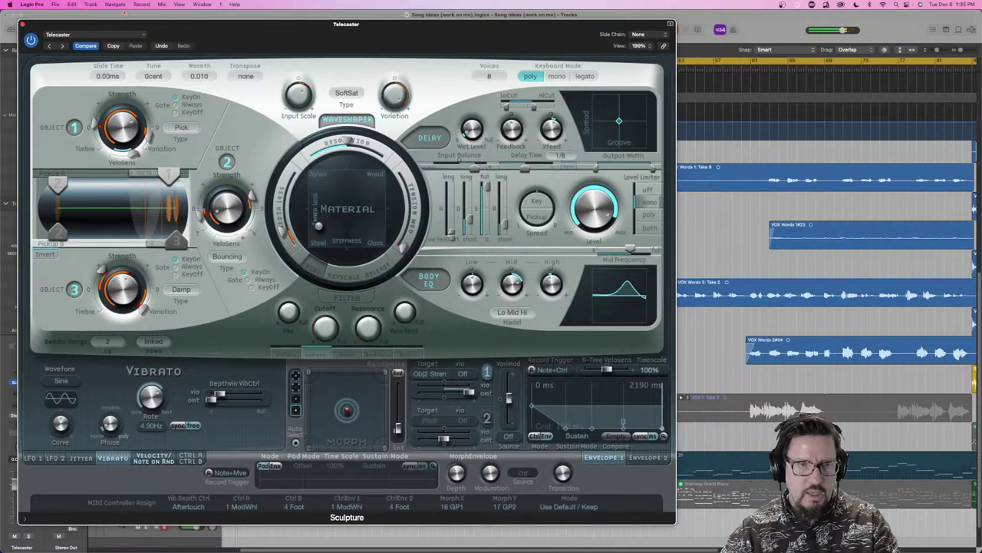
{"action": "left_click_drag", "start_coordinate": [96, 27], "coordinate": [240, 38]}
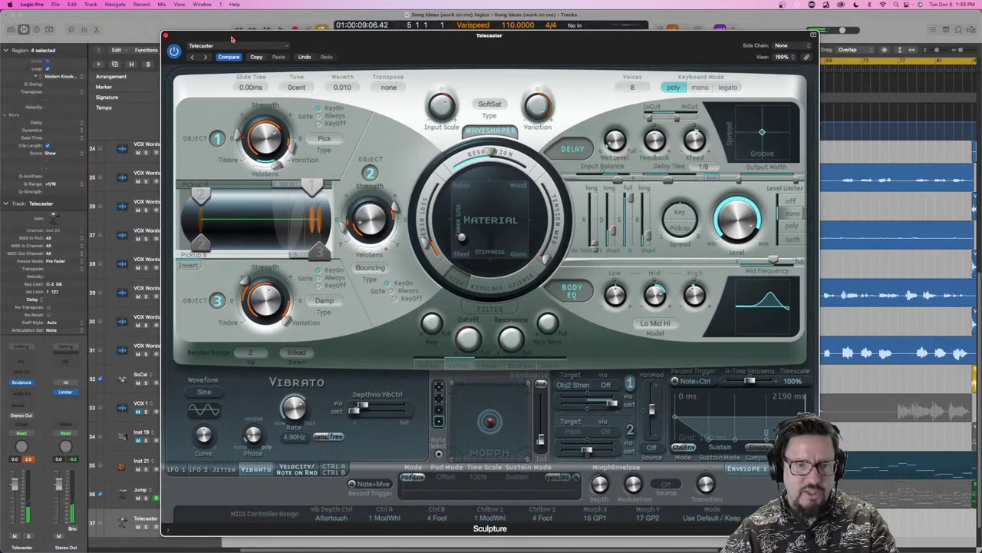
Insert a Scripter MIDI effect with the Guitar Strummer preset and Direction set to Alternate: Always
{"action": "left_click", "coordinate": [23, 371]}
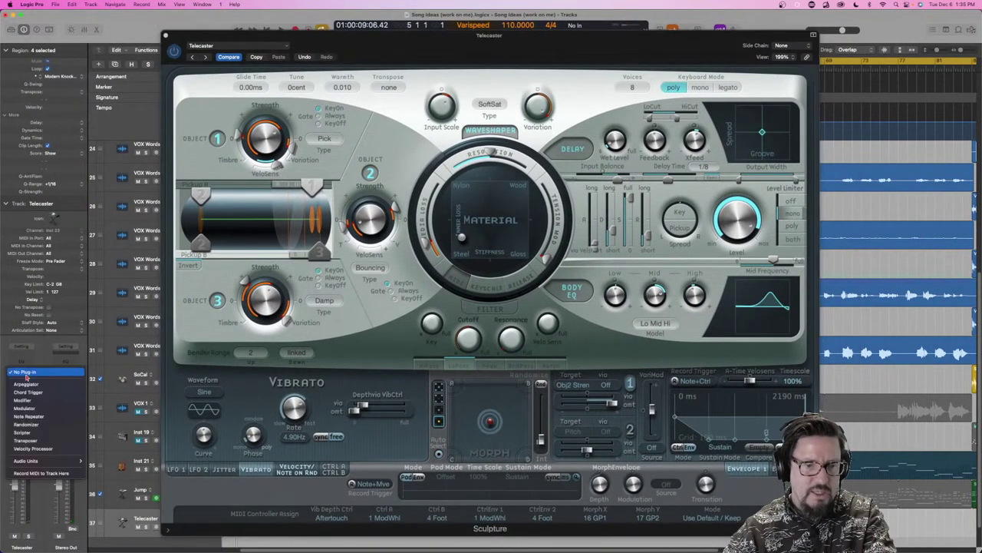
{"action": "left_click", "coordinate": [27, 435]}
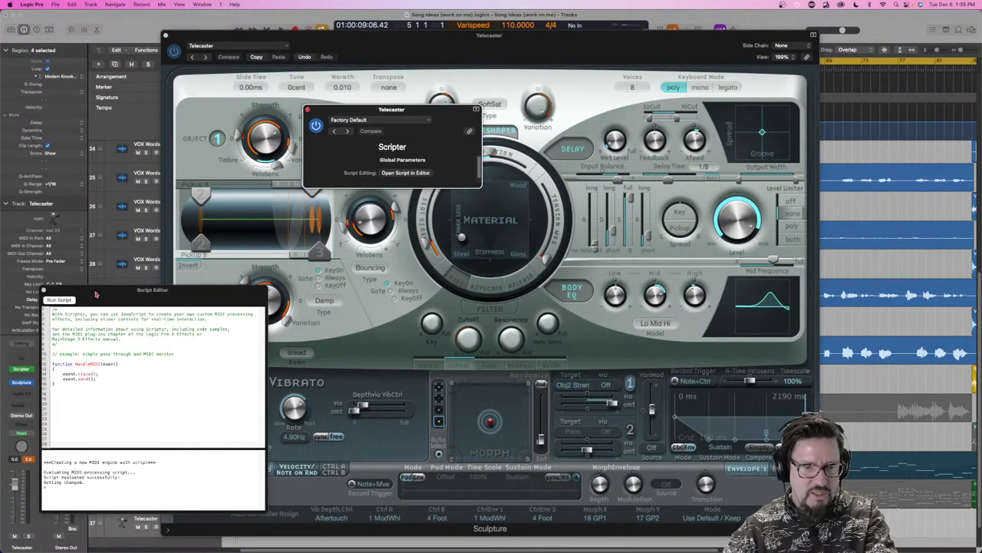
{"action": "left_click", "coordinate": [377, 121]}
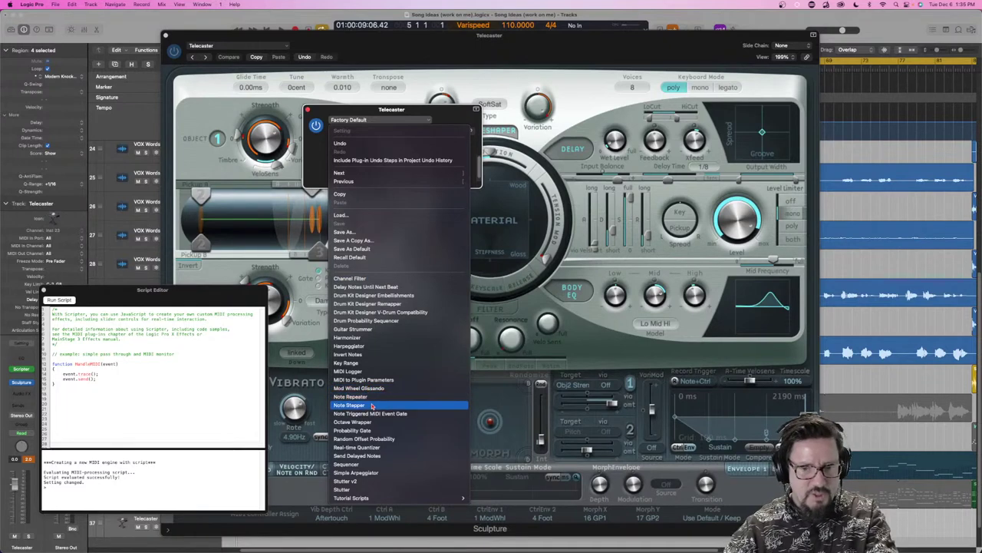
{"action": "left_click", "coordinate": [370, 329]}
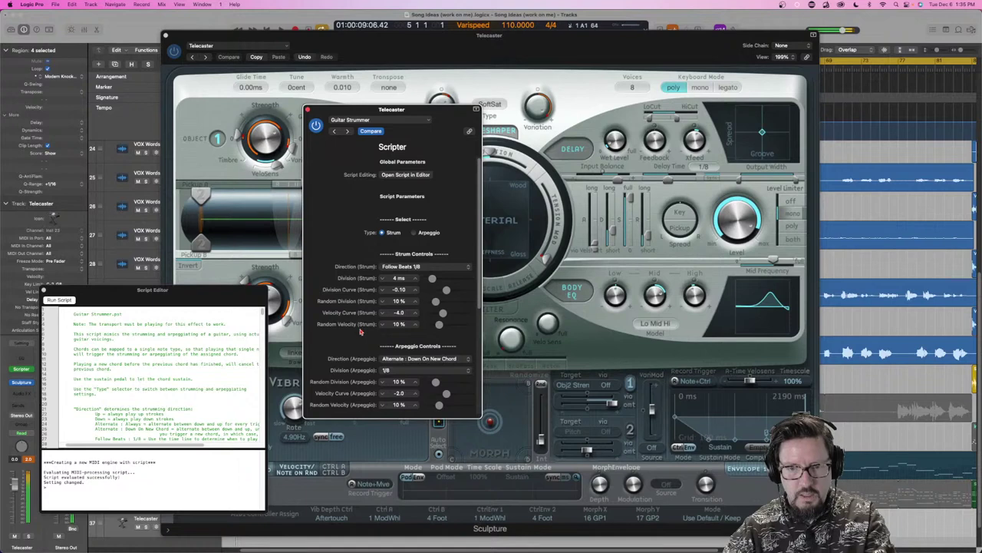
{"action": "left_click", "coordinate": [404, 360]}
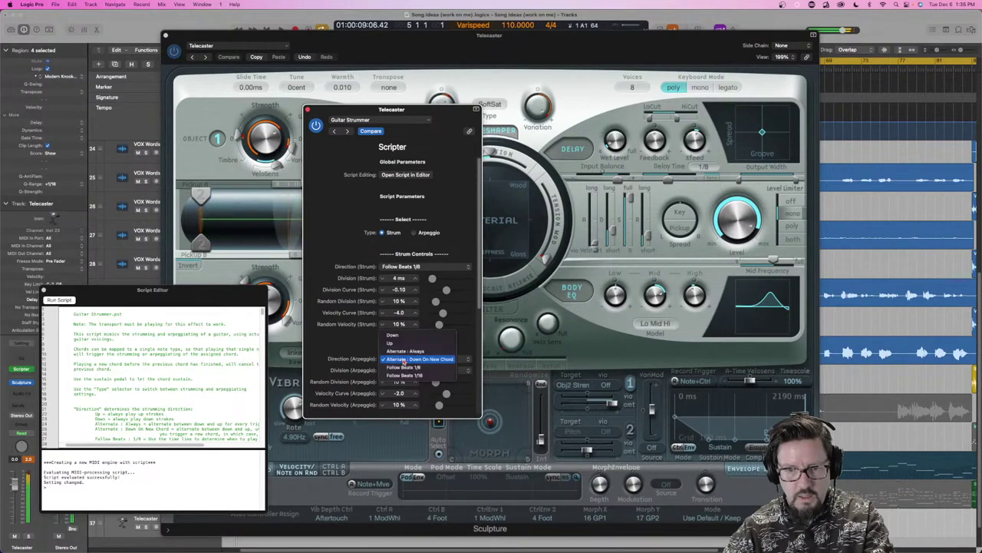
{"action": "left_click", "coordinate": [403, 351]}
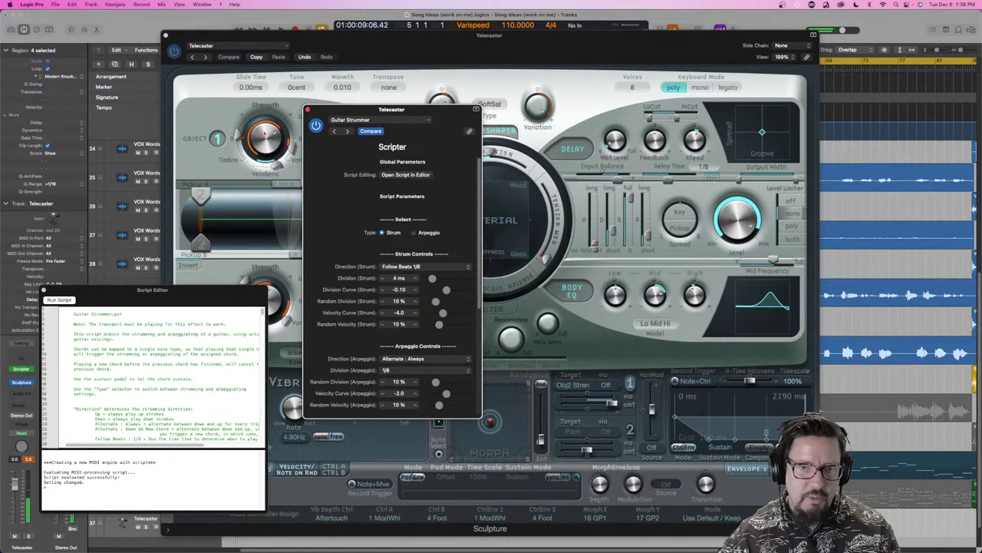
{"action": "left_click", "coordinate": [307, 109]}
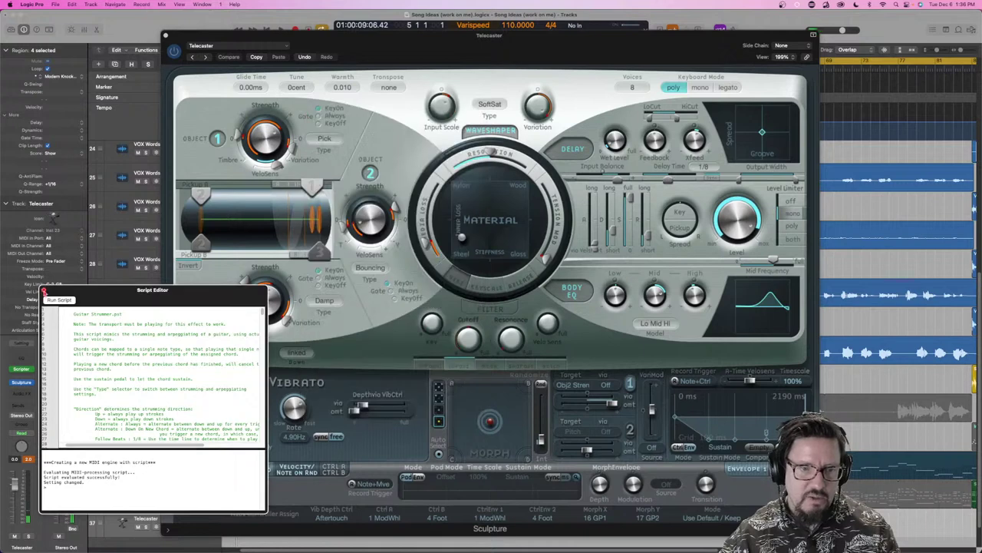
Close the Script Editor, reposition the Sculpture window, then close it
{"action": "left_click", "coordinate": [45, 291]}
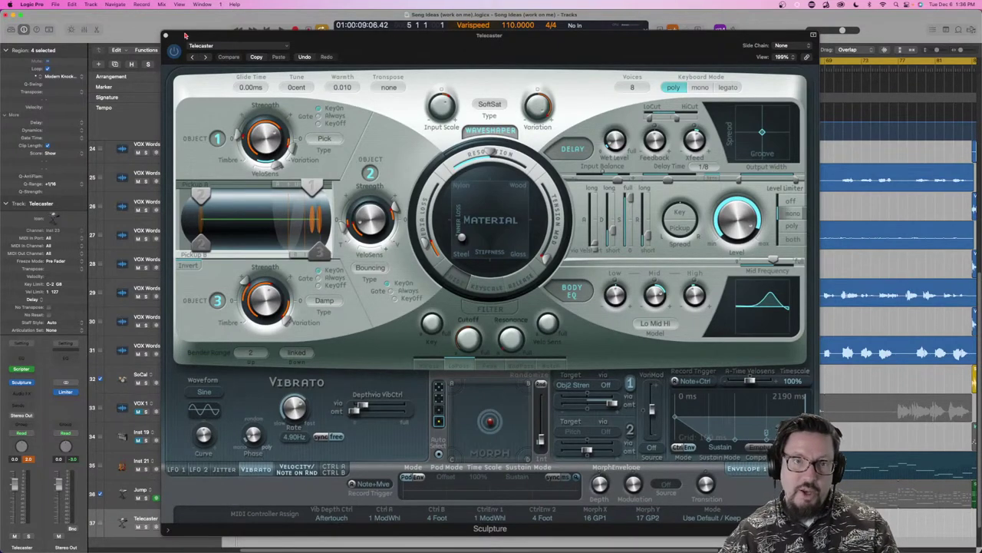
{"action": "mouse_move", "coordinate": [185, 35]}
{"action": "left_mouse_down"}
{"action": "mouse_move", "coordinate": [70, 29]}
{"action": "mouse_move", "coordinate": [119, 31]}
{"action": "left_mouse_up"}
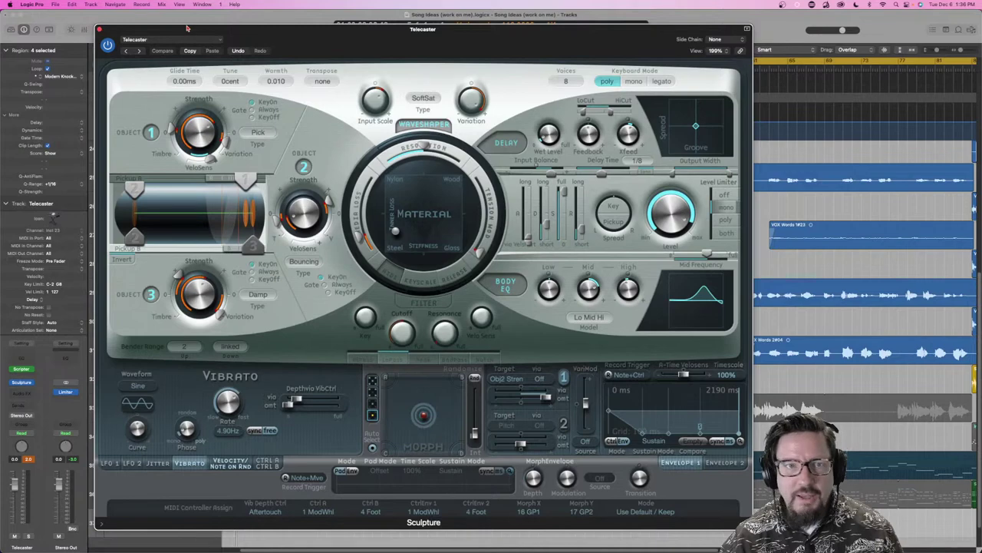
{"action": "mouse_move", "coordinate": [276, 39]}
{"action": "left_mouse_down"}
{"action": "mouse_move", "coordinate": [235, 36]}
{"action": "mouse_move", "coordinate": [301, 43]}
{"action": "left_mouse_up"}
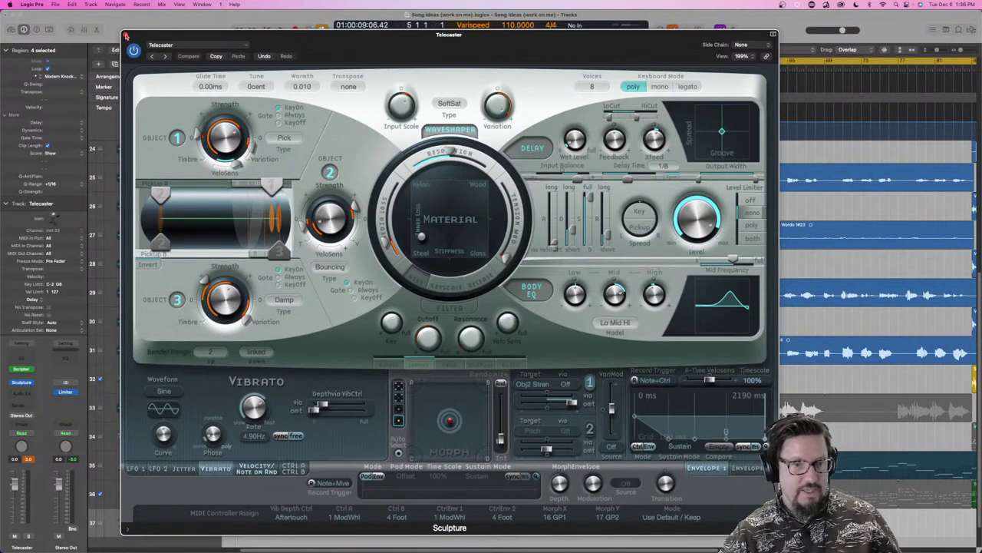
{"action": "left_click", "coordinate": [126, 36]}
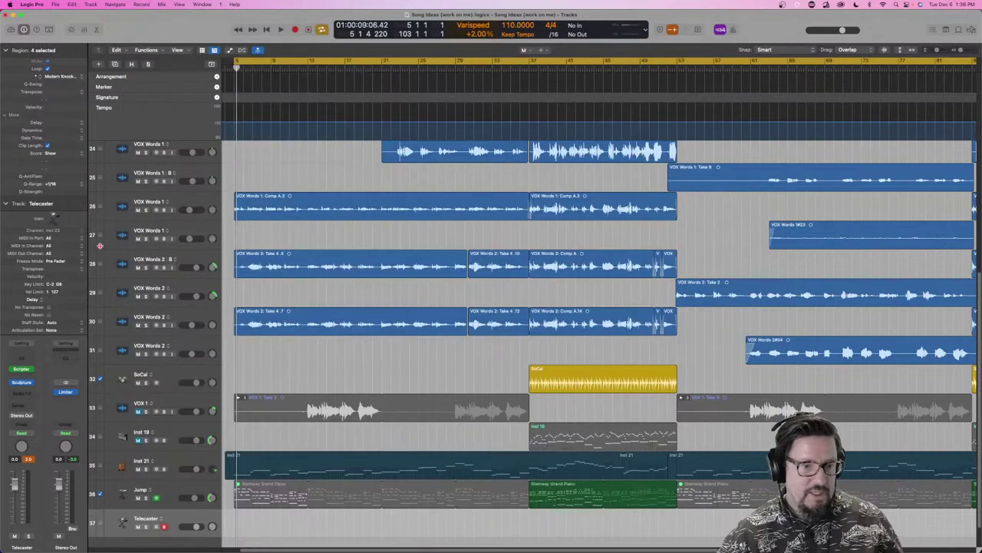
Dismiss the audio effects list without adding anything and reopen the Sculpture instrument window
{"action": "left_click", "coordinate": [25, 393]}
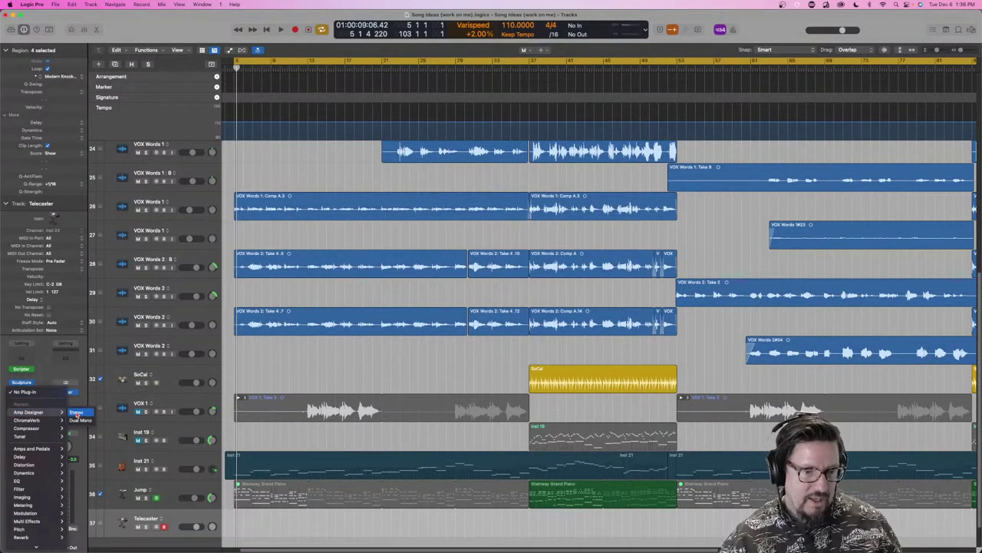
{"action": "mouse_move", "coordinate": [46, 448]}
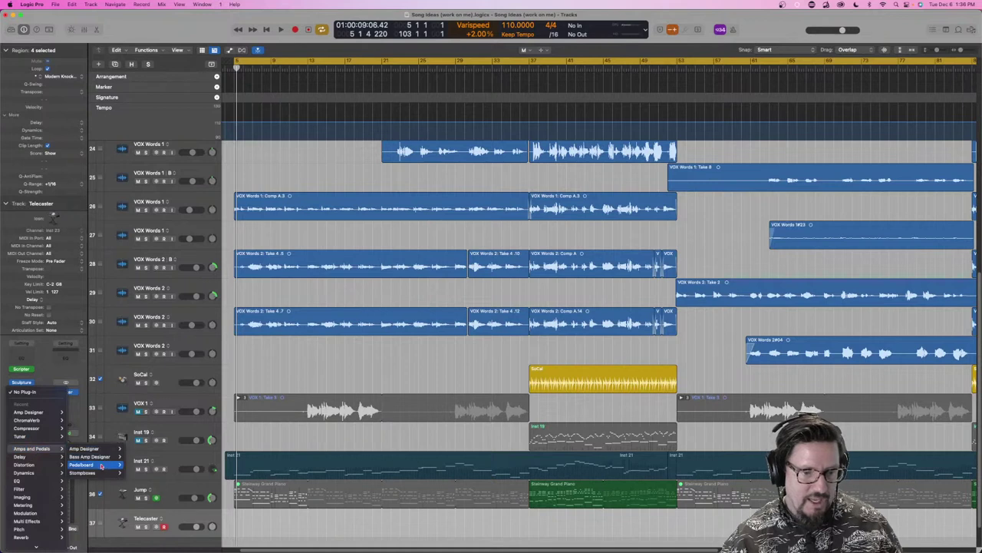
{"action": "mouse_move", "coordinate": [108, 474]}
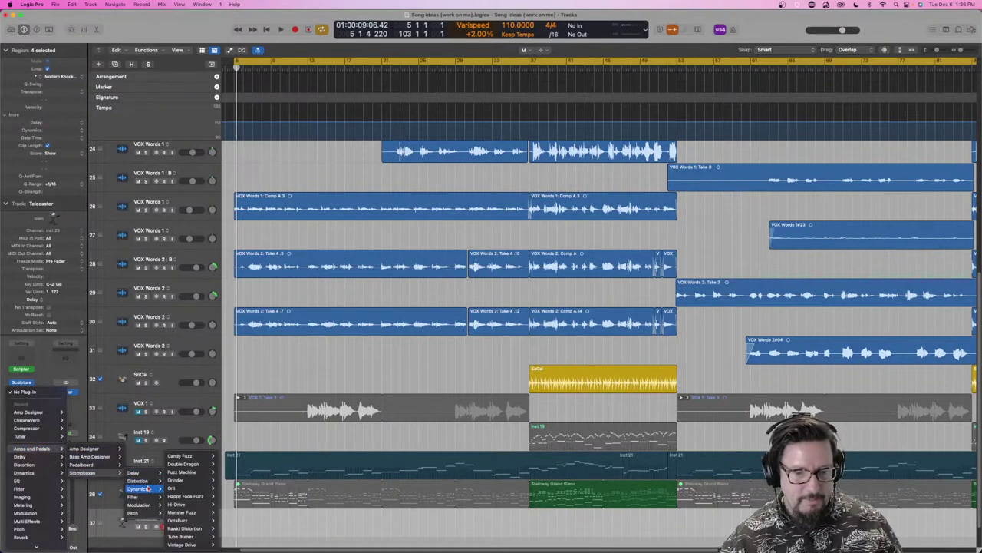
{"action": "mouse_move", "coordinate": [148, 490]}
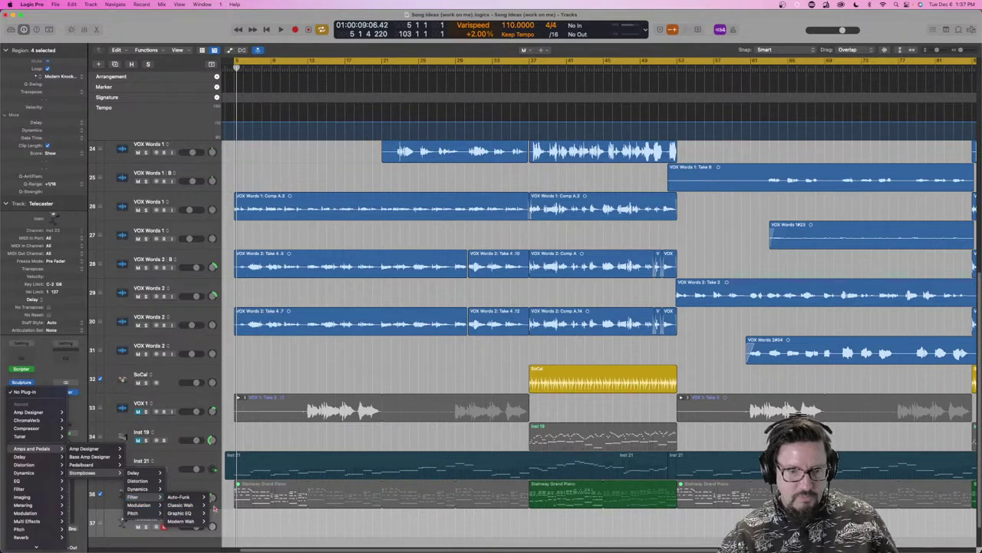
{"action": "mouse_move", "coordinate": [181, 514]}
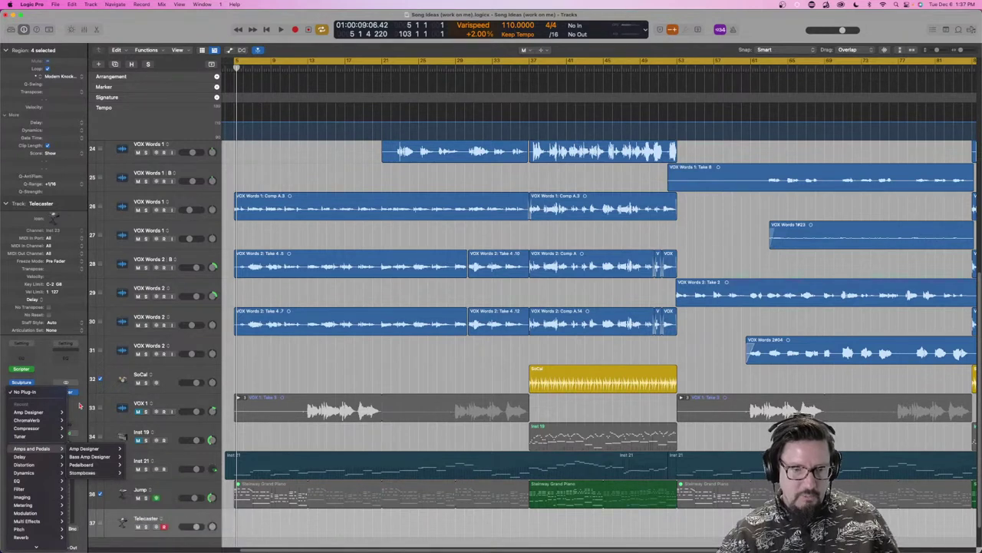
{"action": "left_click", "coordinate": [82, 370]}
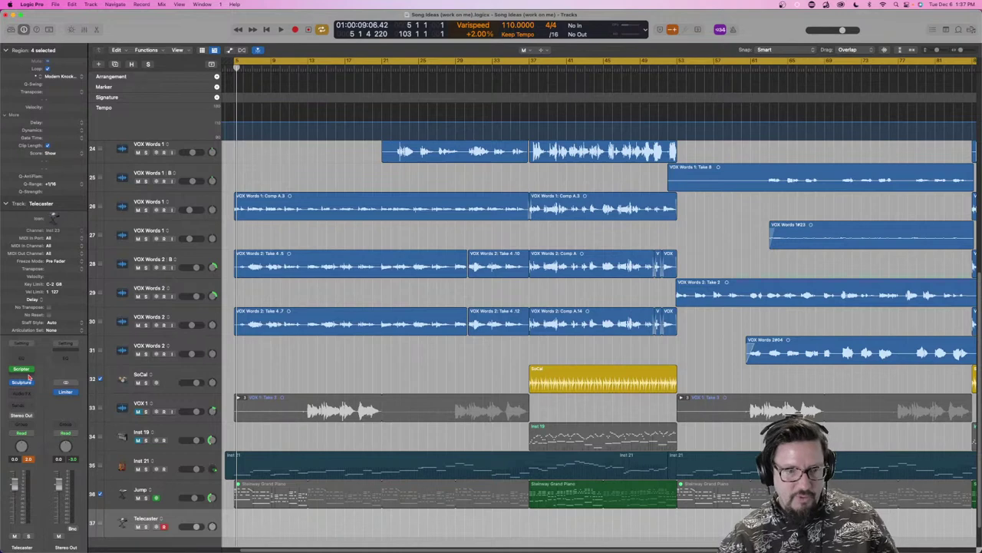
{"action": "left_click", "coordinate": [23, 383]}
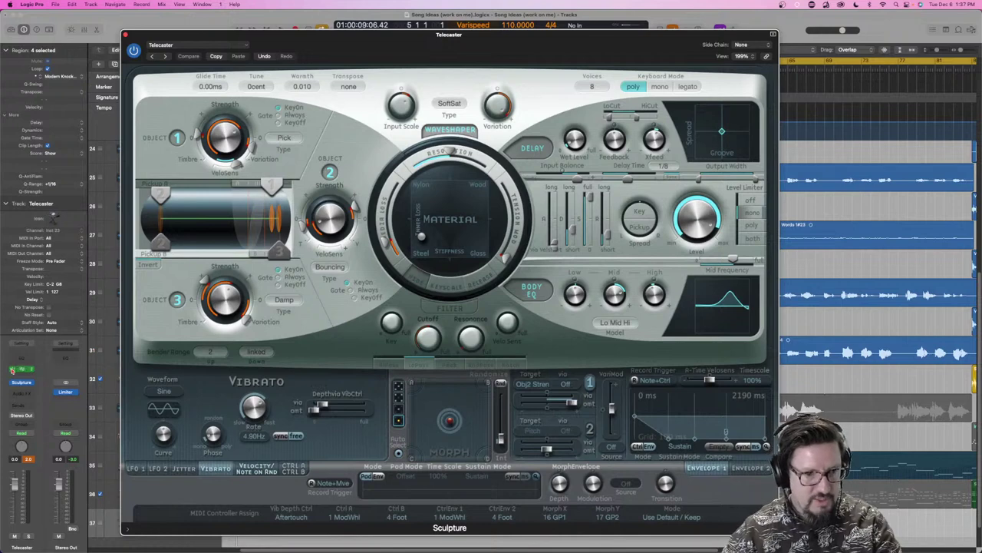
Insert an Arpeggiator MIDI effect after the Guitar Strummer Scripter and close its window
{"action": "left_click", "coordinate": [66, 392]}
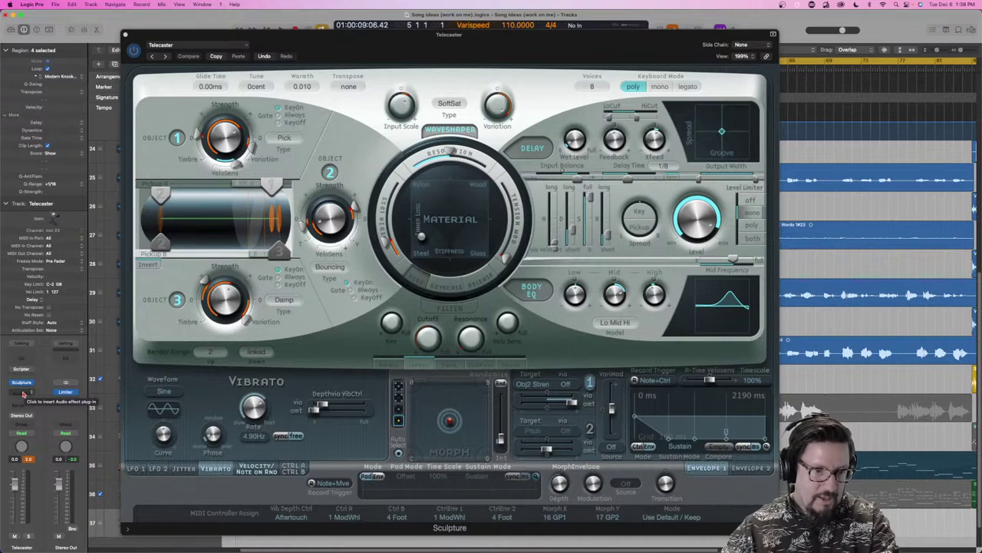
{"action": "left_click", "coordinate": [24, 375]}
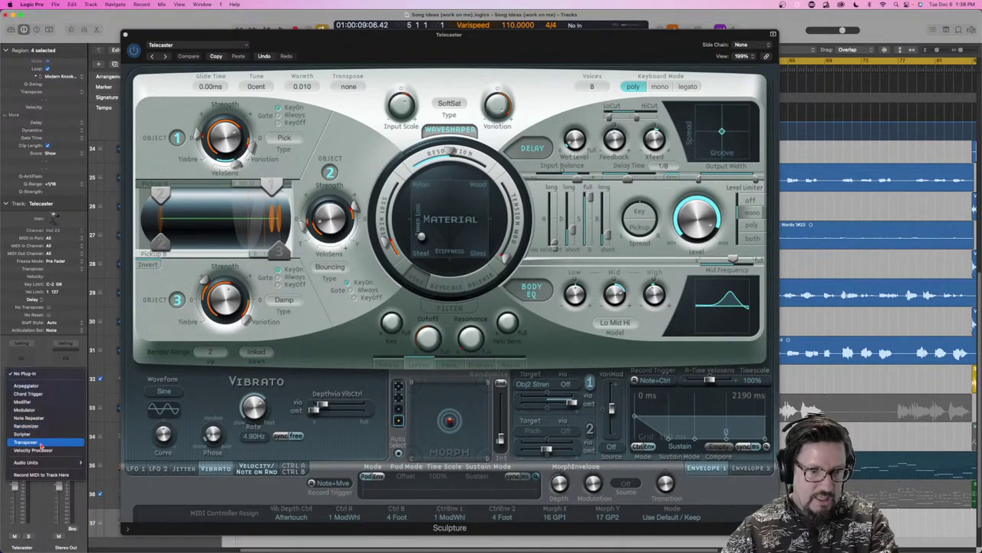
{"action": "left_click", "coordinate": [79, 392]}
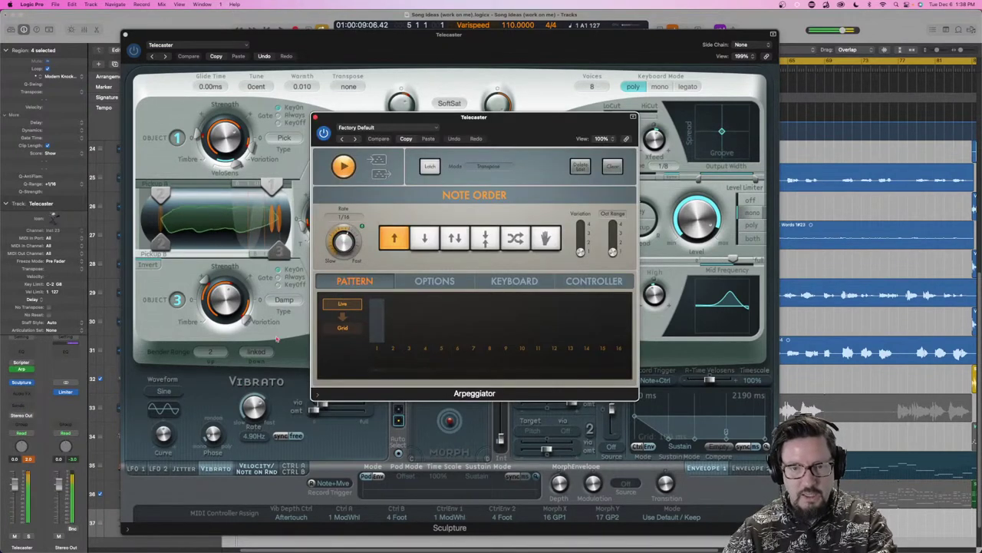
{"action": "left_click", "coordinate": [315, 117]}
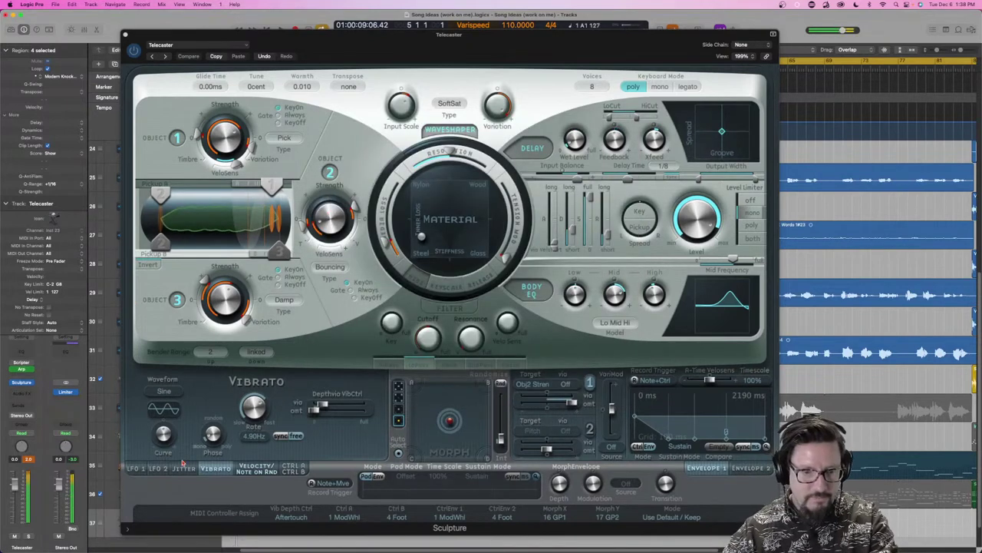
Enable note-on random target 1 (Obj1 Pos) with a small randomization amount
{"action": "left_click", "coordinate": [257, 468]}
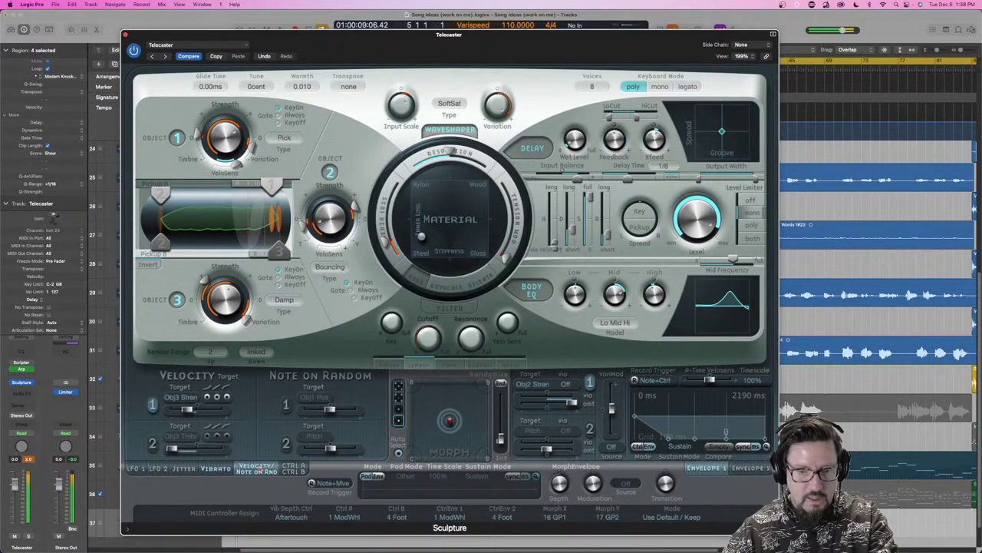
{"action": "left_click", "coordinate": [287, 404]}
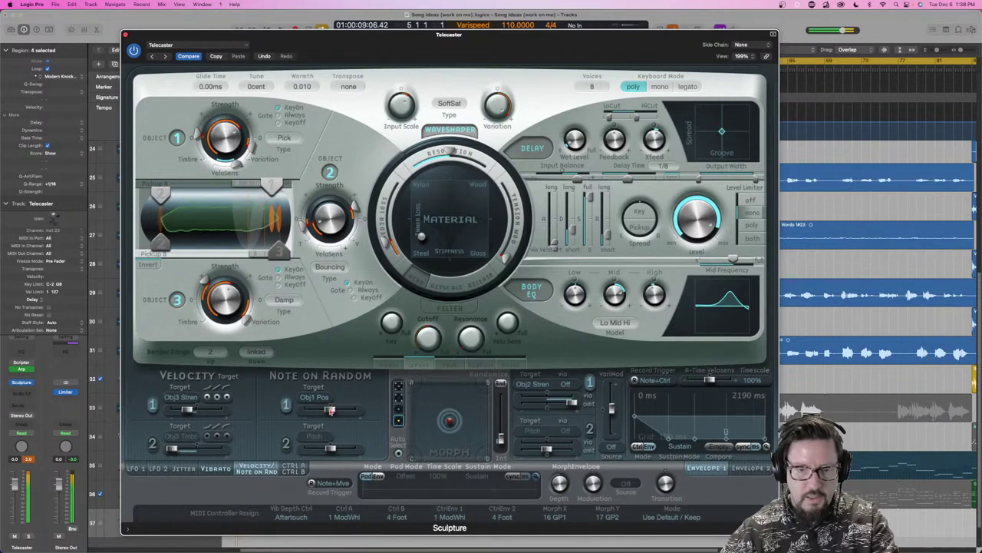
{"action": "left_click_drag", "start_coordinate": [330, 408], "coordinate": [334, 410]}
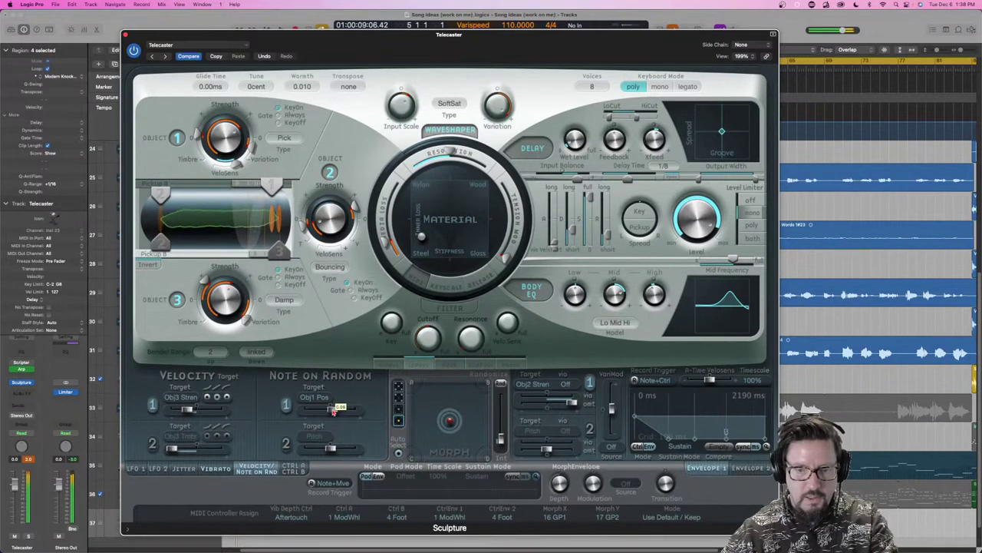
Set the second note-on random target to Object1 Variation and fine-tune both amounts
{"action": "left_click", "coordinate": [307, 438]}
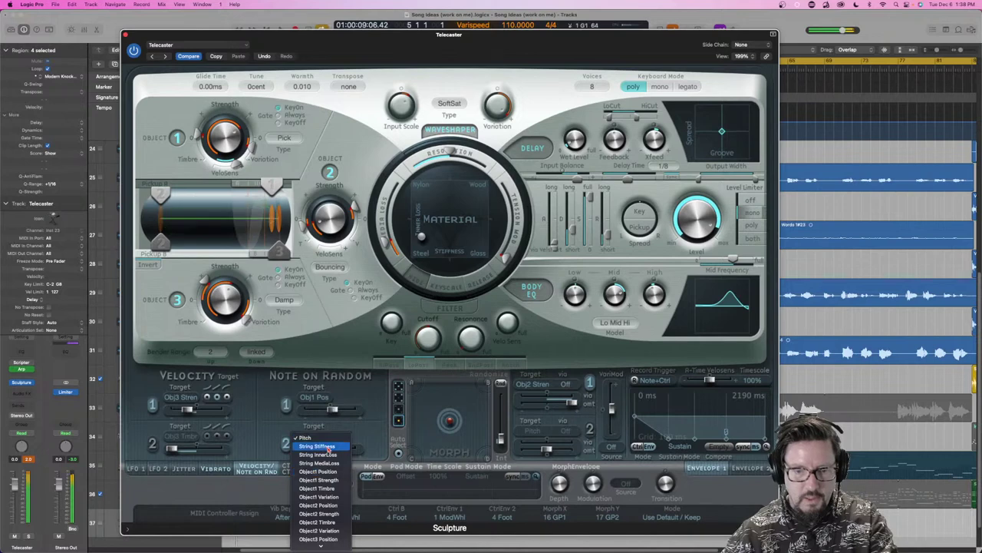
{"action": "scroll", "coordinate": [326, 530], "scroll_direction": "down", "scroll_amount": 3}
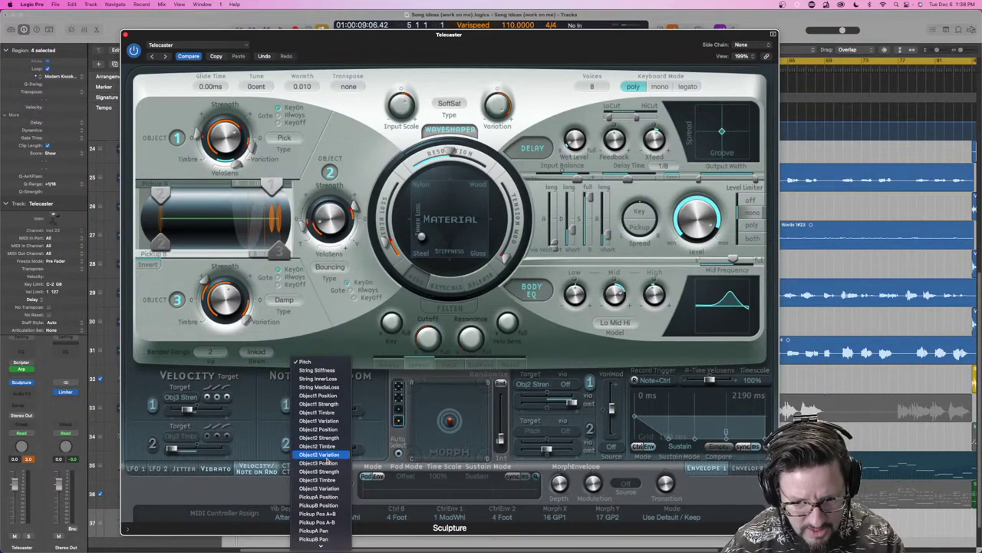
{"action": "left_click", "coordinate": [321, 421]}
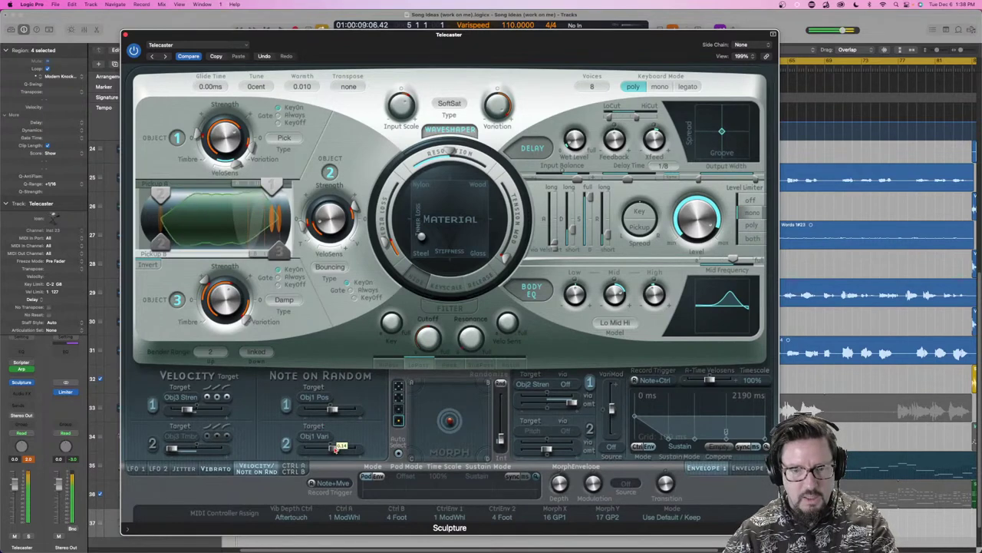
{"action": "left_click_drag", "start_coordinate": [336, 409], "coordinate": [334, 411]}
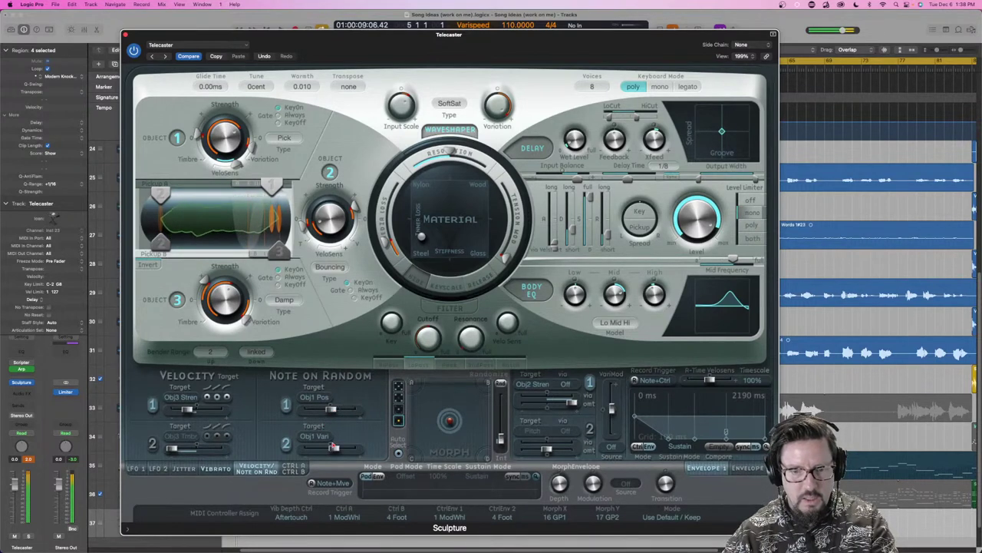
{"action": "left_click", "coordinate": [334, 449]}
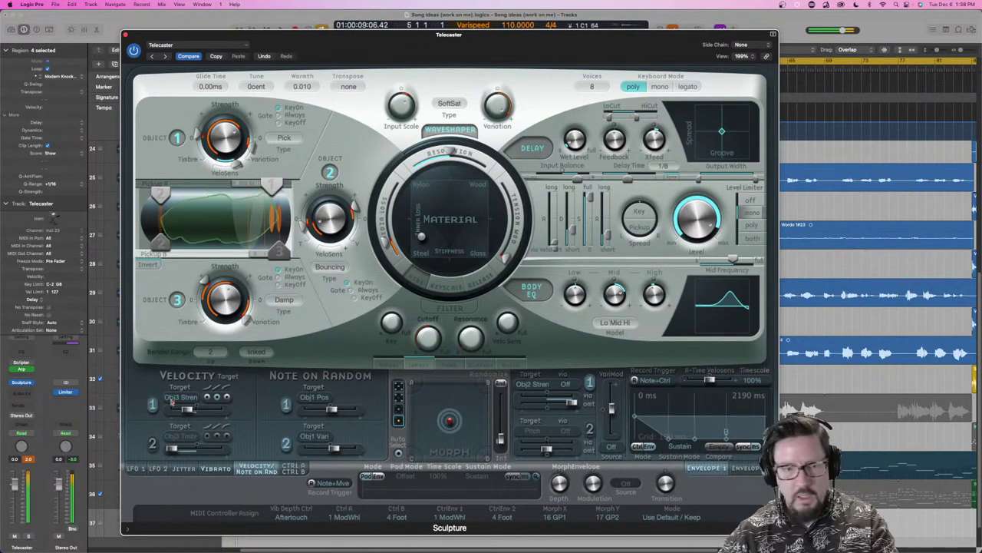
{"action": "left_click", "coordinate": [24, 382]}
Insert Amp Designer (Stereo) after Sculpture and step through its presets
{"action": "mouse_move", "coordinate": [40, 407]}
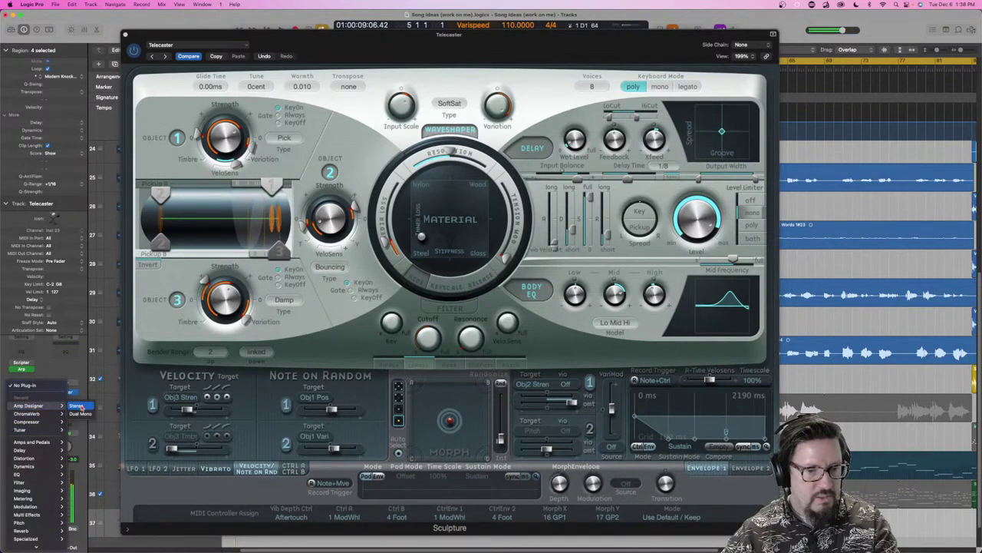
{"action": "left_click", "coordinate": [76, 405]}
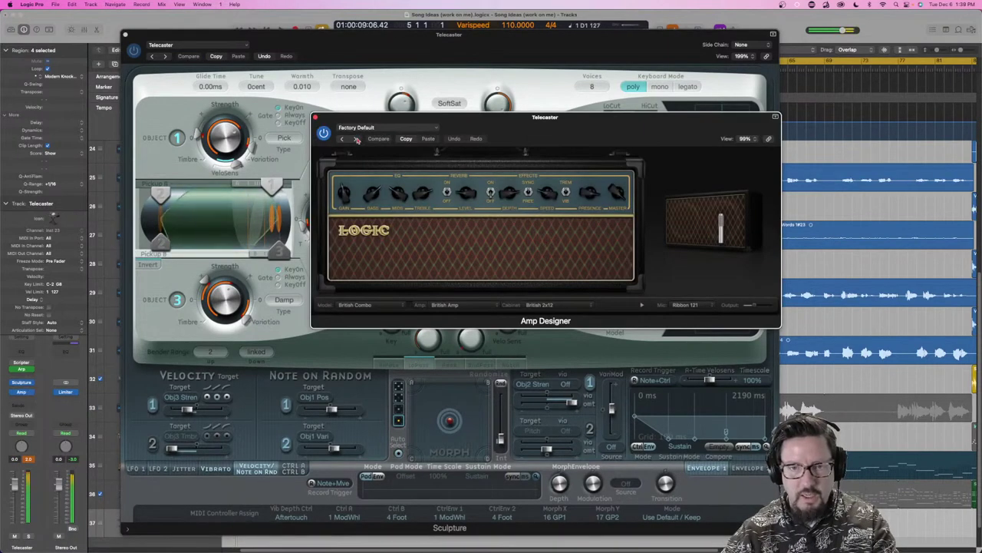
{"action": "left_click", "coordinate": [355, 139]}
{"action": "left_click", "coordinate": [356, 139]}
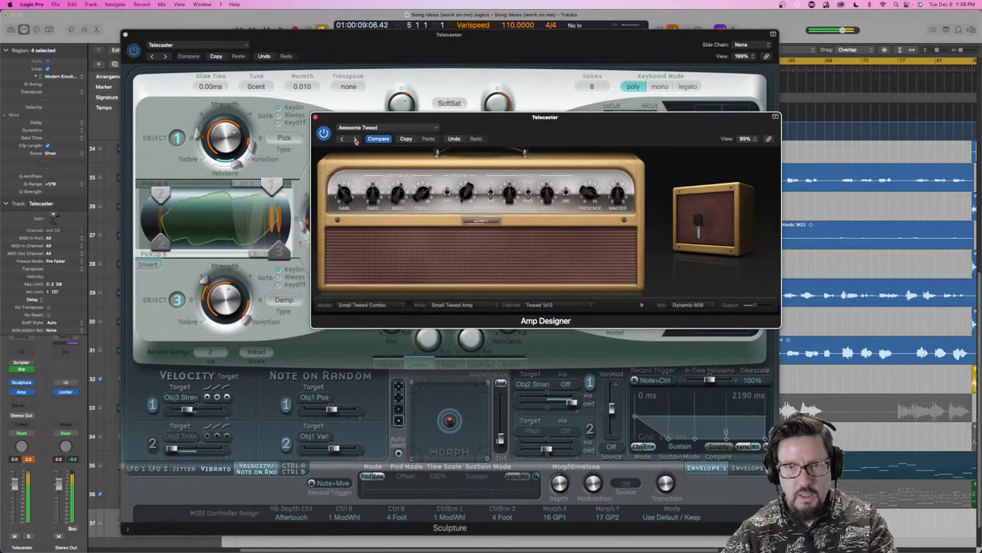
Load the 02 Crunch > Pushed Brit preset, then step on to Raw Rhythm
{"action": "left_click", "coordinate": [358, 131]}
{"action": "mouse_move", "coordinate": [377, 295]}
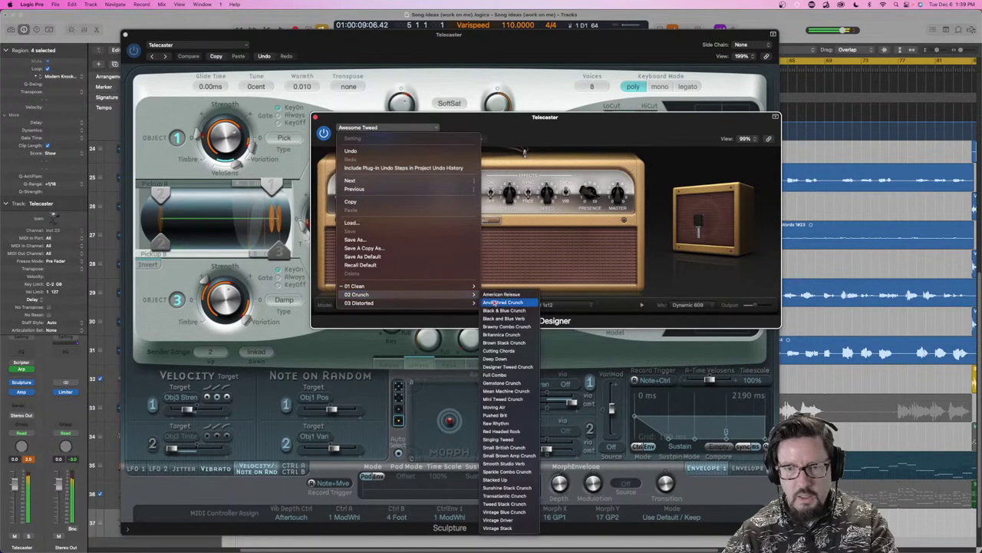
{"action": "left_click", "coordinate": [519, 416]}
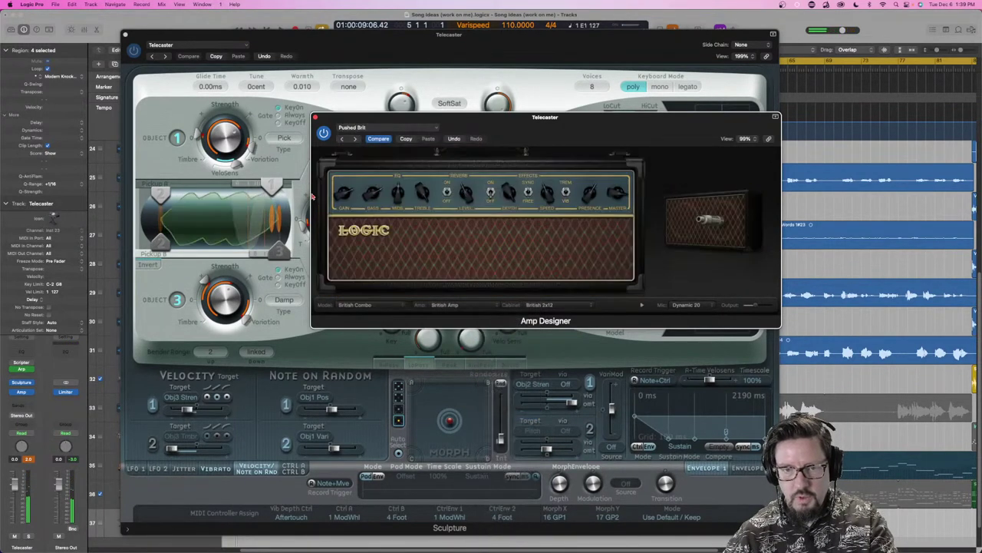
{"action": "left_click", "coordinate": [355, 139]}
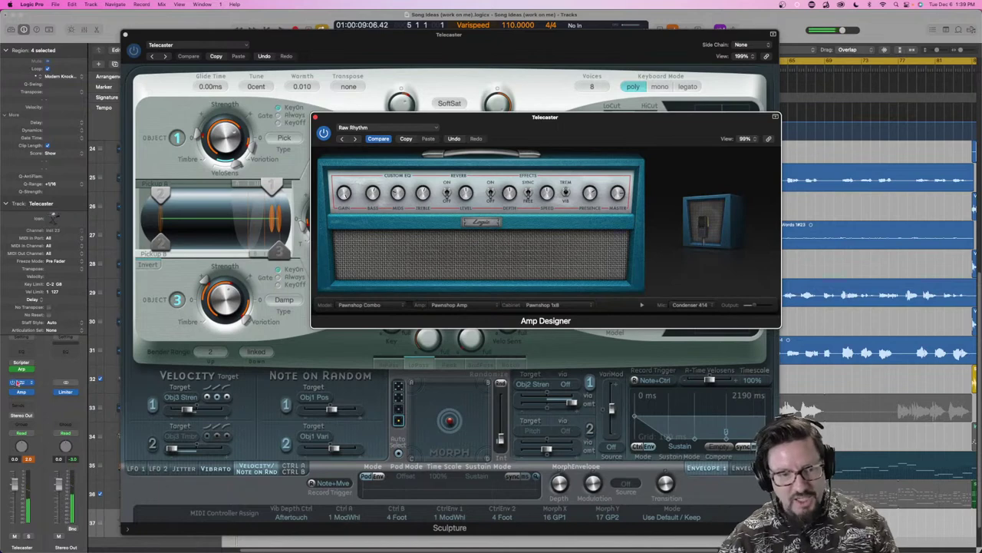
{"action": "left_click", "coordinate": [23, 369]}
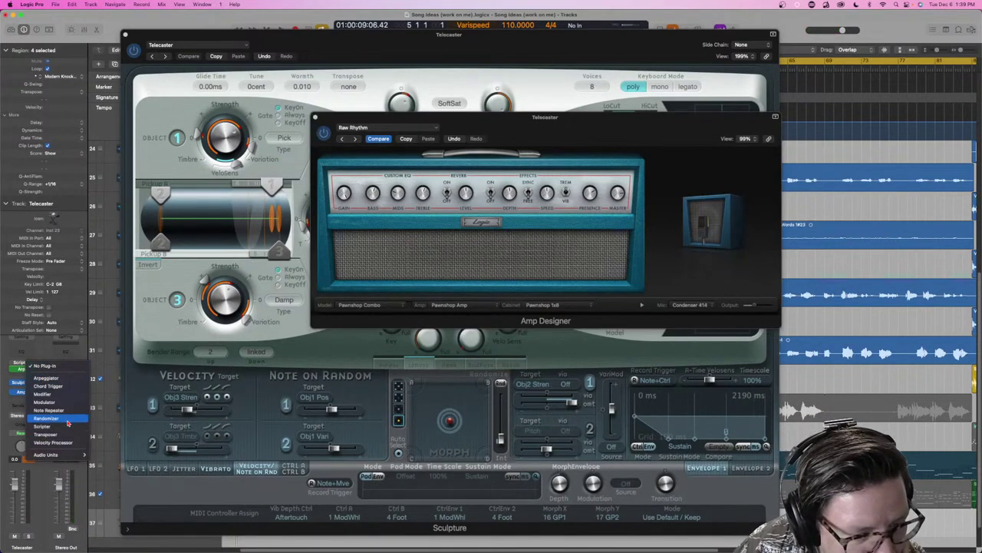
Insert a Randomizer MIDI effect on the Telecaster set to randomize Velocity, then close its window
{"action": "left_click", "coordinate": [66, 421]}
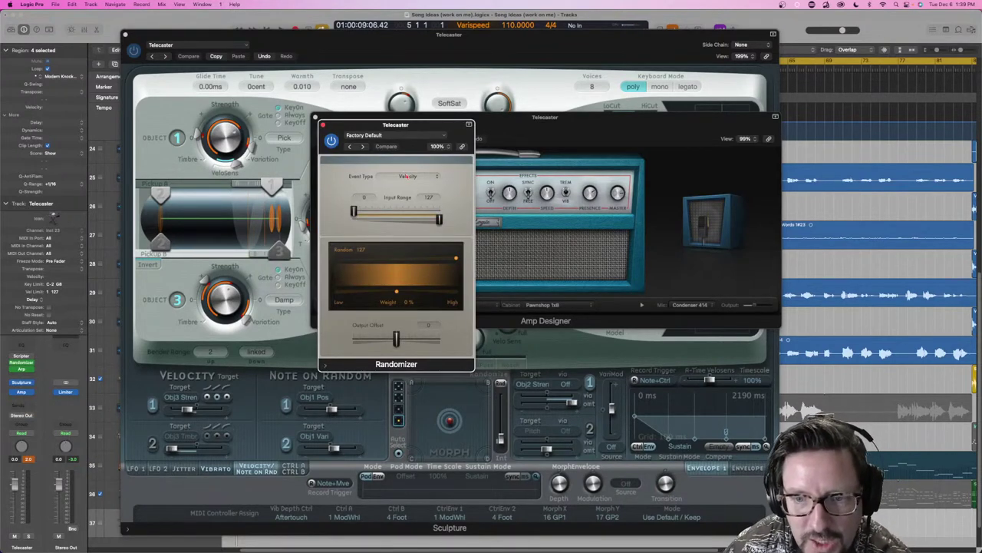
{"action": "left_click", "coordinate": [408, 176]}
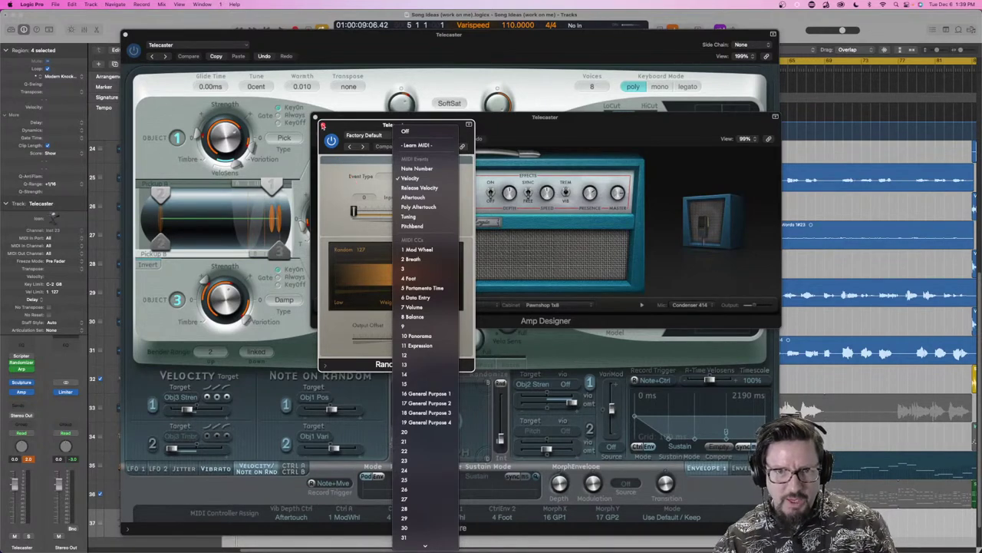
{"action": "left_click", "coordinate": [323, 125]}
{"action": "left_click", "coordinate": [323, 124]}
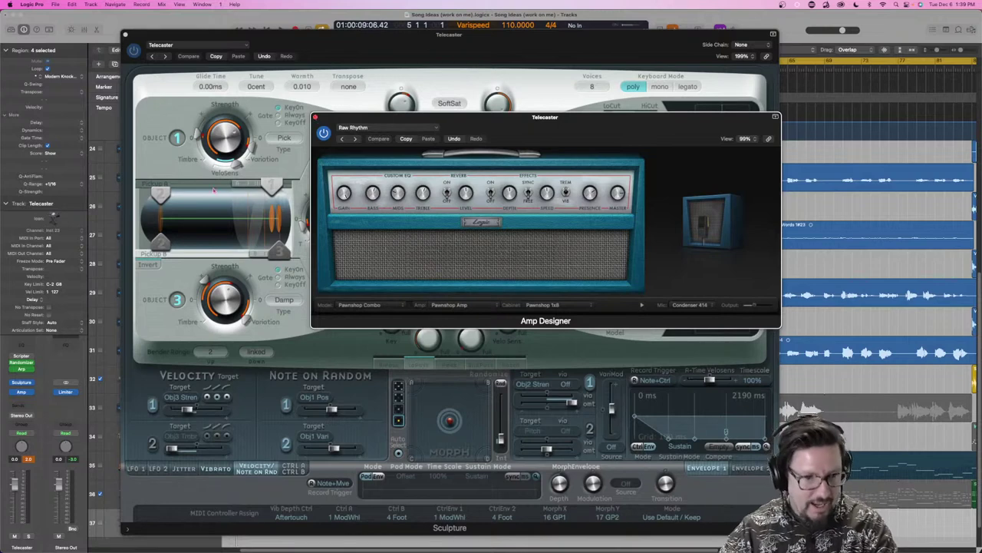
Insert a stereo Sample Delay after Amp Designer, then bring up the MIDI FX plug-in list
{"action": "left_click", "coordinate": [23, 393]}
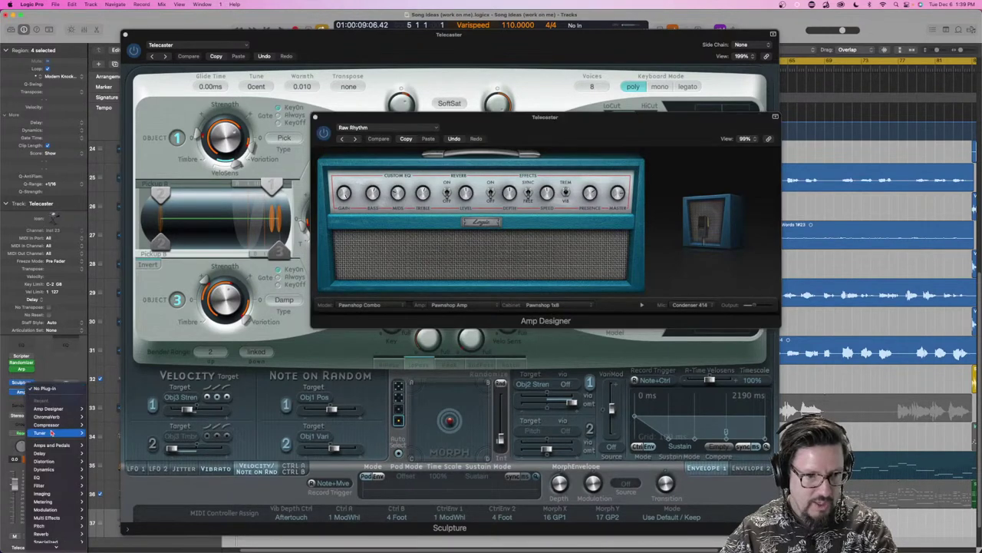
{"action": "mouse_move", "coordinate": [50, 436]}
{"action": "mouse_move", "coordinate": [42, 453]}
{"action": "mouse_move", "coordinate": [107, 454]}
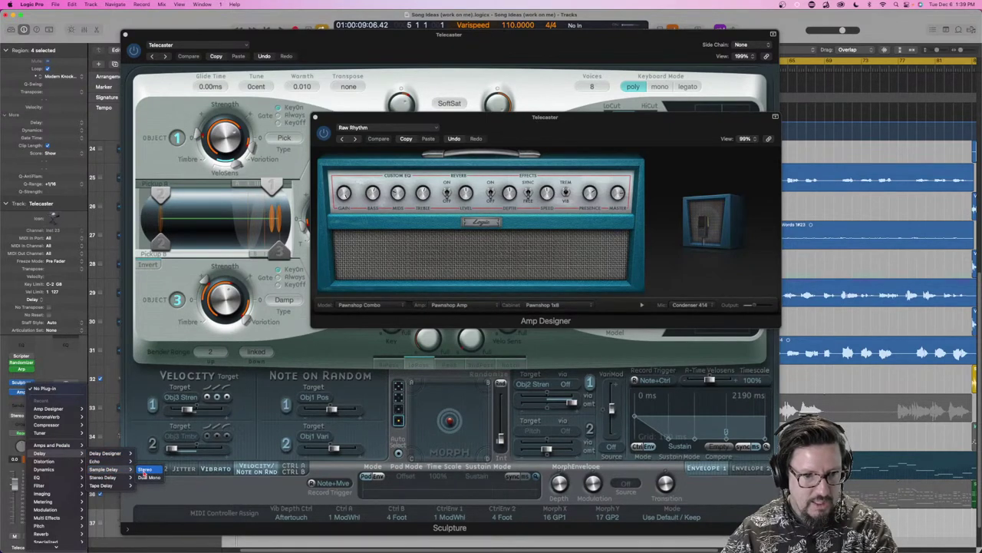
{"action": "left_click", "coordinate": [143, 470]}
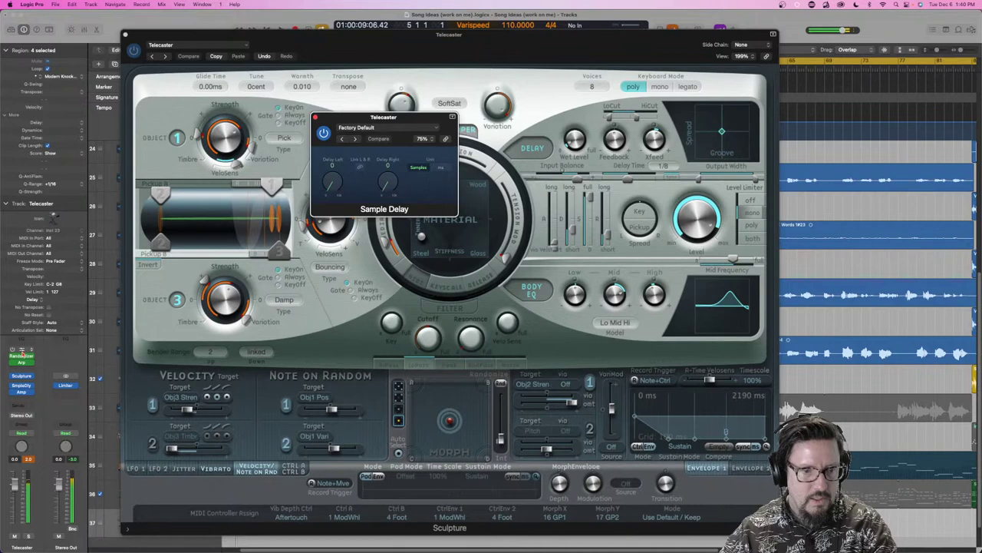
{"action": "left_click", "coordinate": [22, 354]}
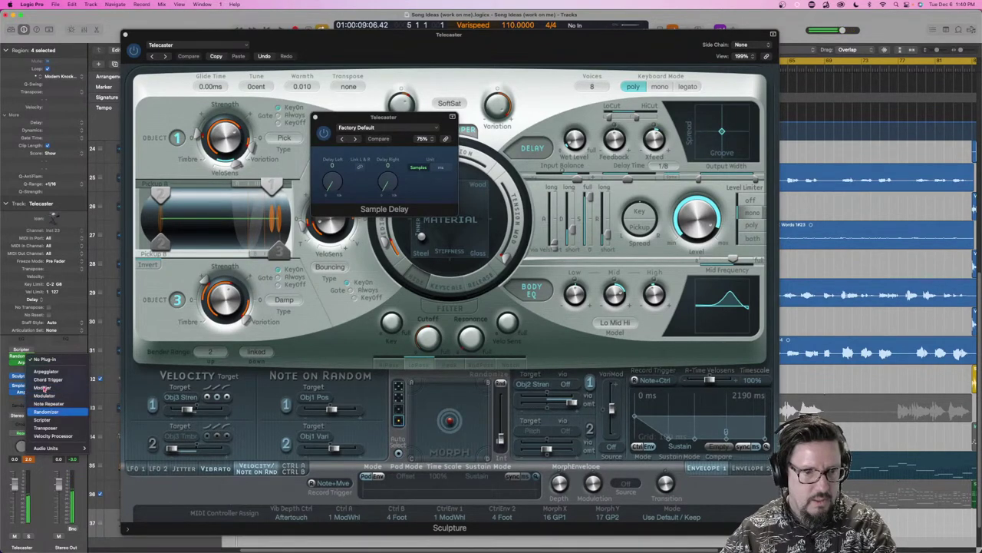
Confirm the Randomizer's Event Type is still Velocity, close it, and reopen the MIDI FX list
{"action": "left_click", "coordinate": [54, 413]}
{"action": "left_click_drag", "start_coordinate": [403, 131], "coordinate": [656, 182]}
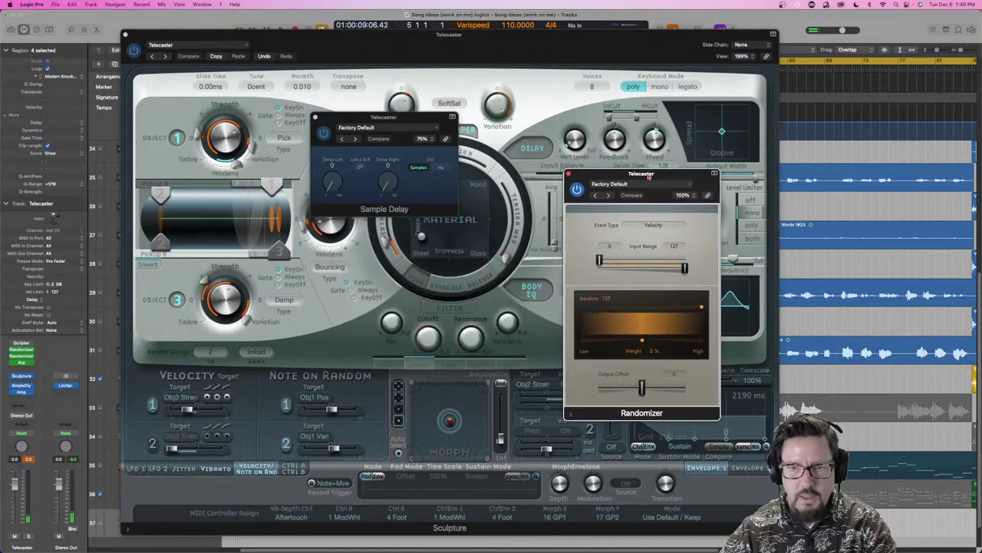
{"action": "left_click", "coordinate": [655, 226]}
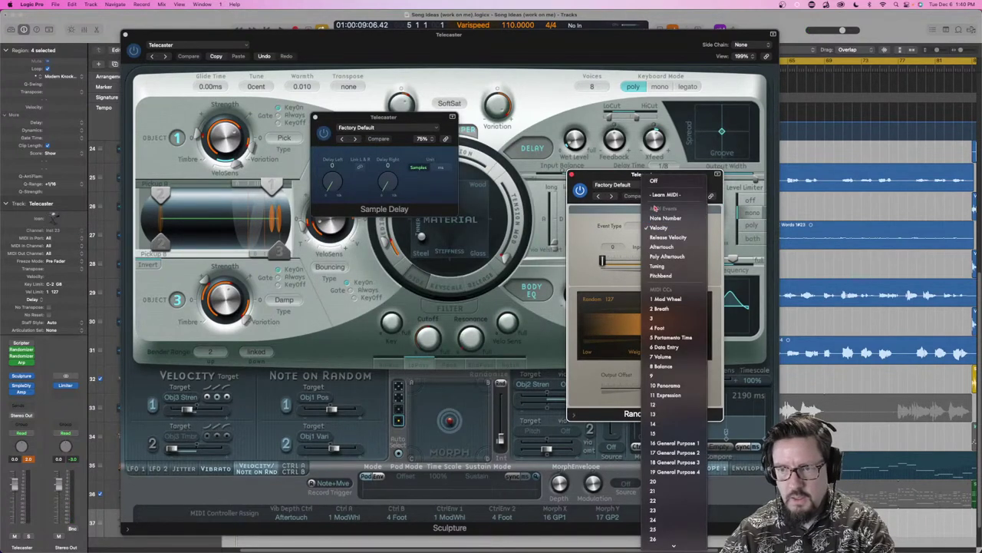
{"action": "left_click", "coordinate": [614, 175]}
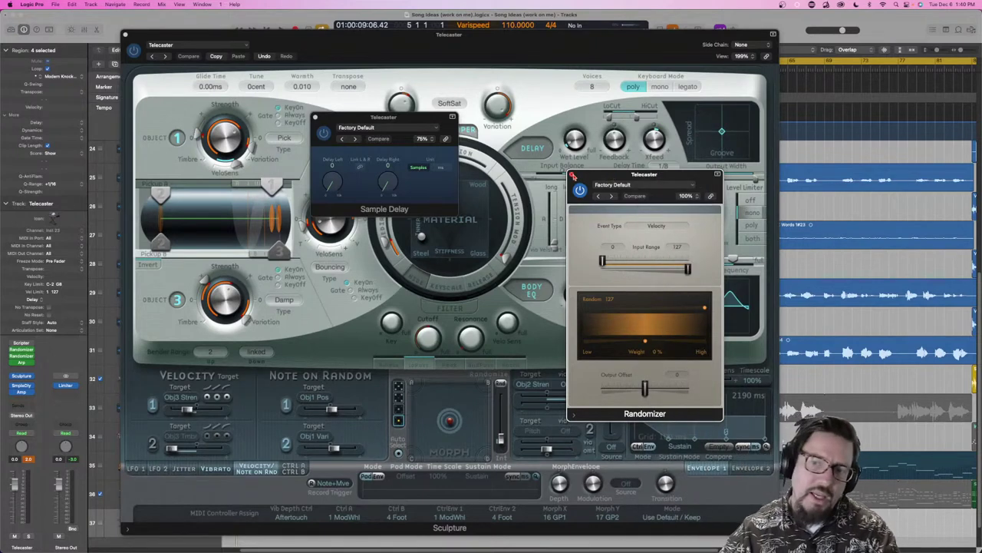
{"action": "left_click", "coordinate": [571, 177]}
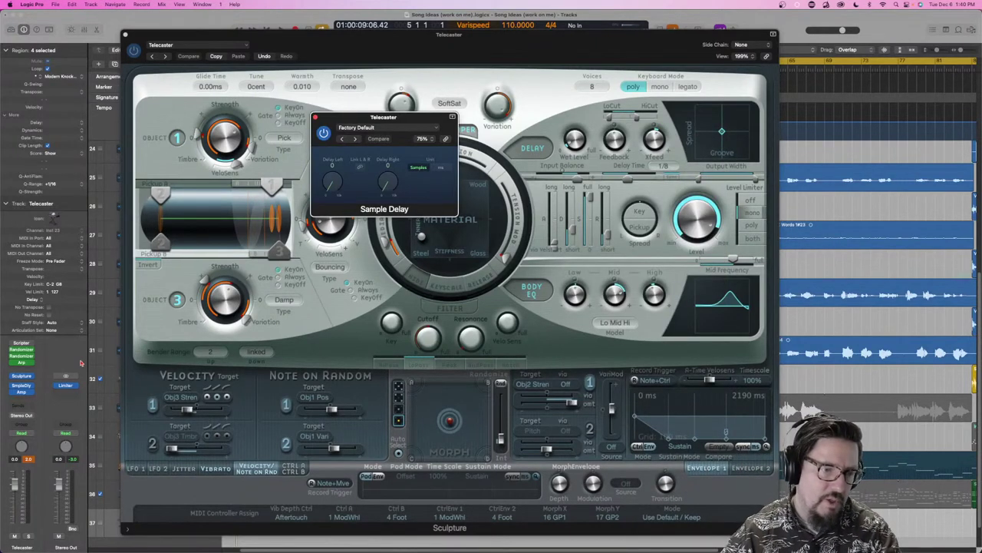
{"action": "left_click", "coordinate": [23, 352]}
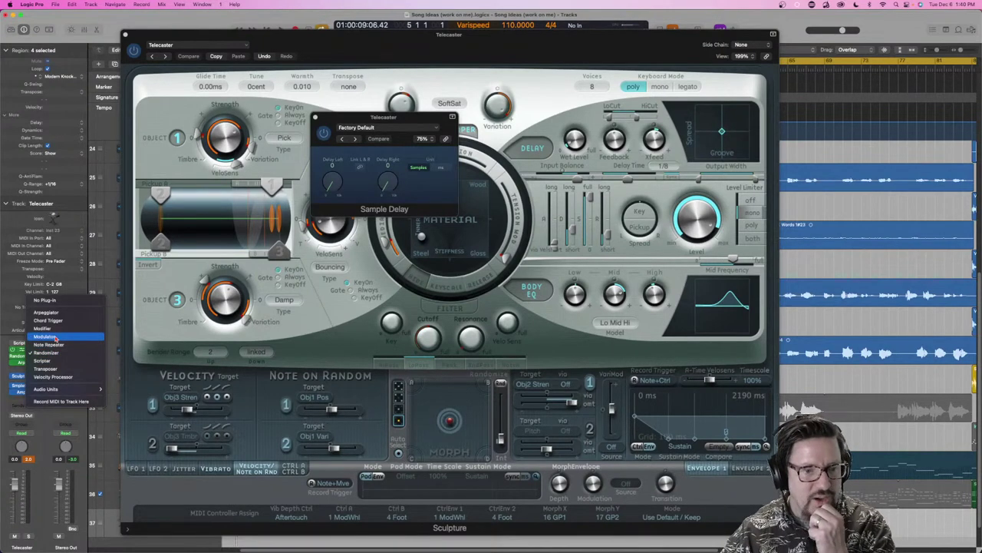
Add a Modulator targeting Sample Delay's left delay time, with output level near minimum and offset adjusted
{"action": "left_click", "coordinate": [55, 338]}
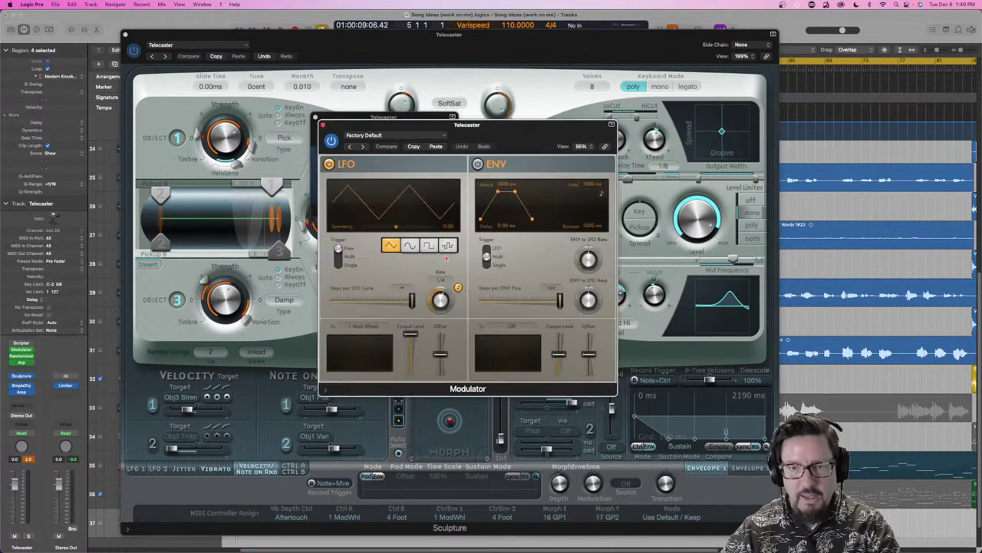
{"action": "left_click_drag", "start_coordinate": [405, 128], "coordinate": [603, 125]}
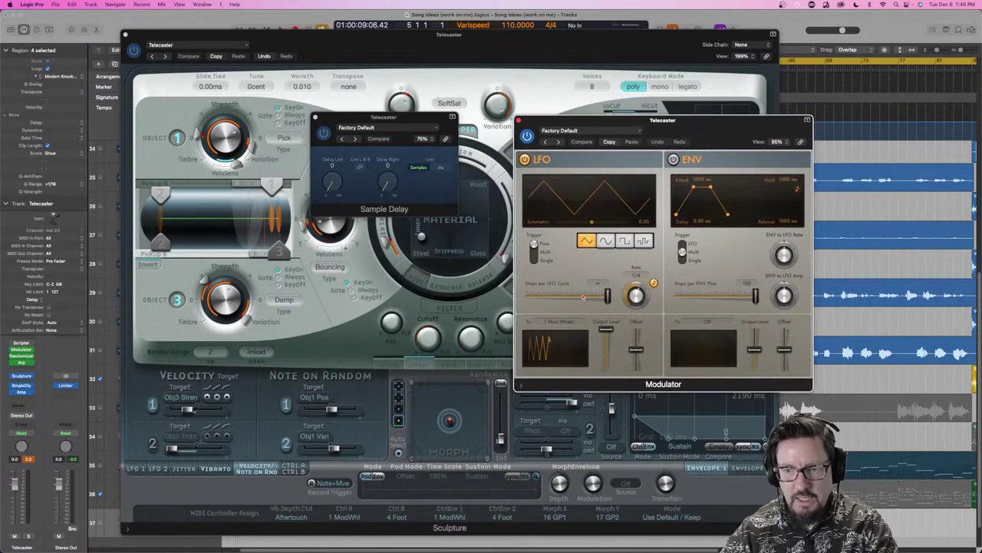
{"action": "left_click", "coordinate": [562, 321]}
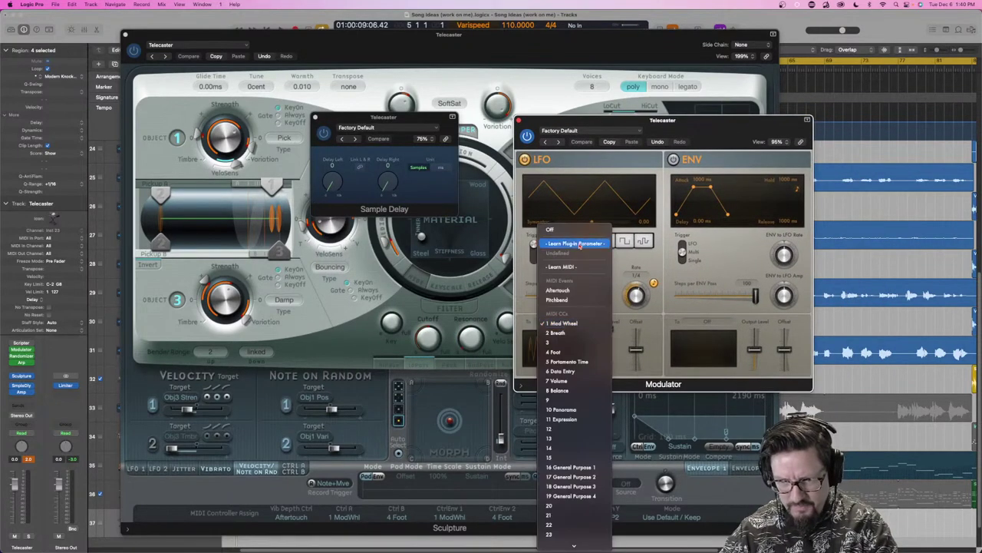
{"action": "left_click", "coordinate": [331, 182]}
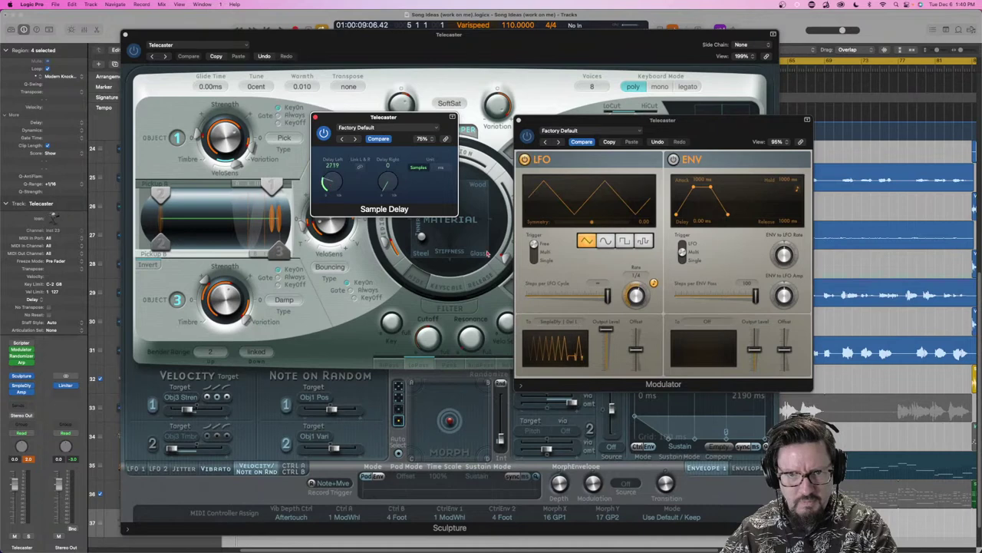
{"action": "left_click_drag", "start_coordinate": [606, 330], "coordinate": [606, 367]}
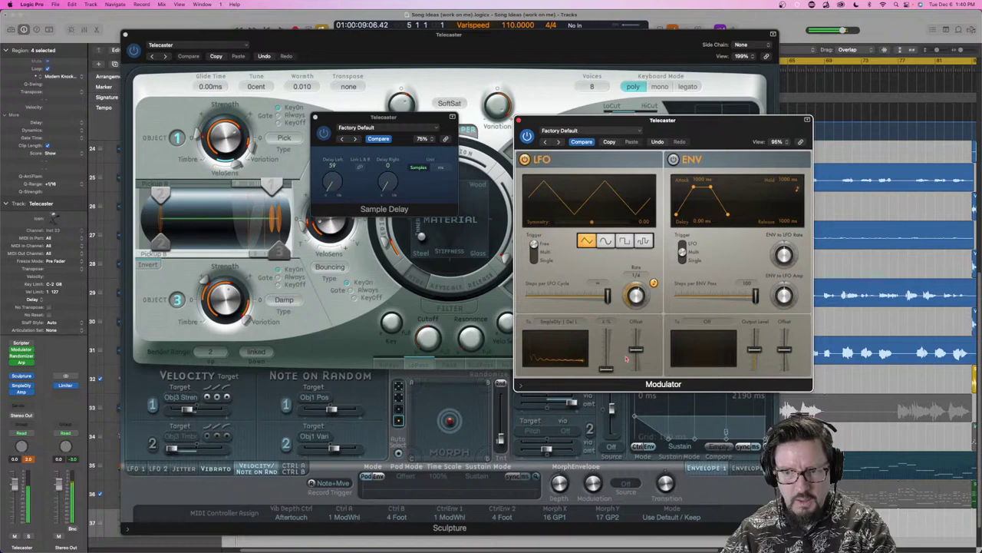
{"action": "left_click", "coordinate": [640, 353]}
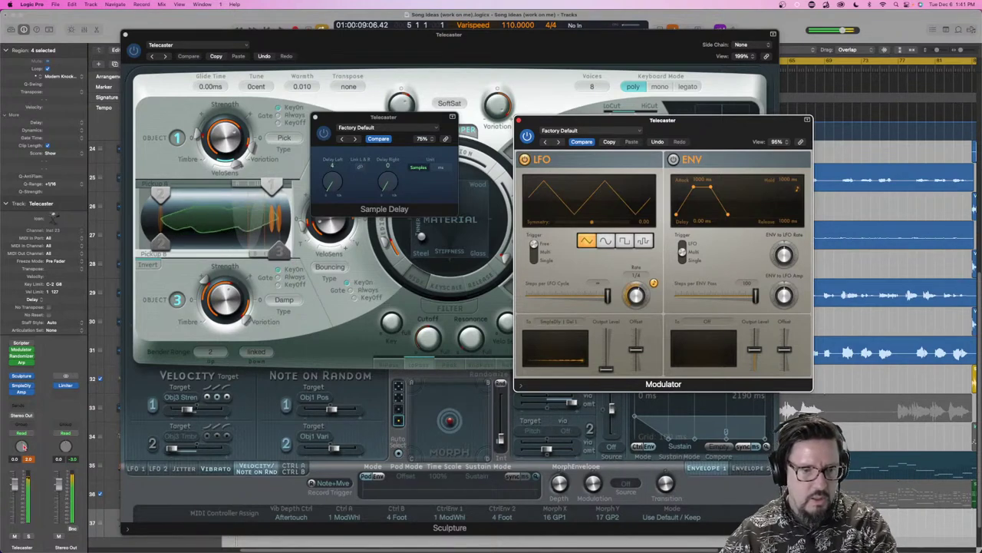
{"action": "left_click", "coordinate": [15, 412]}
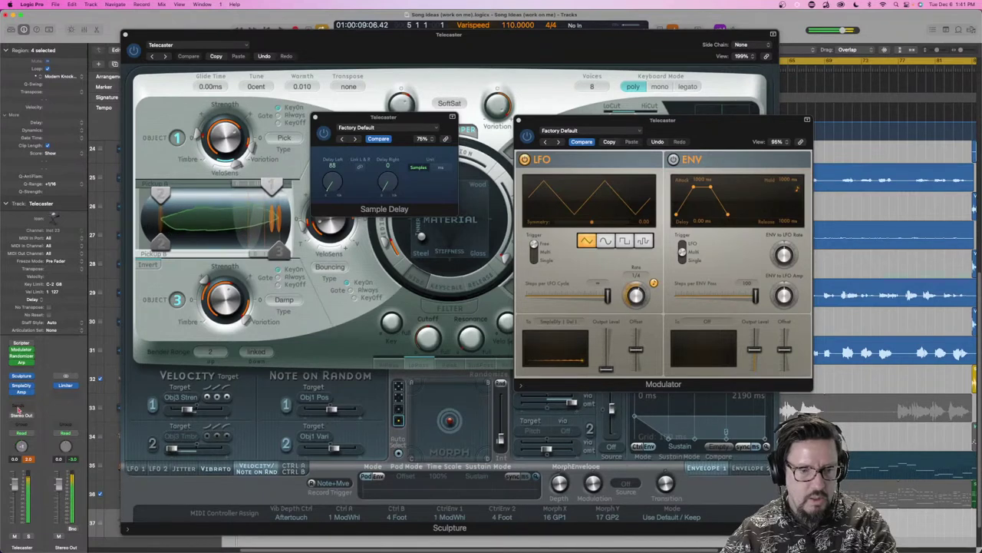
Deselect all regions and switch the Modulator's LFO to a stepped random wave at 1/16
{"action": "key", "text": "shift+super+a"}
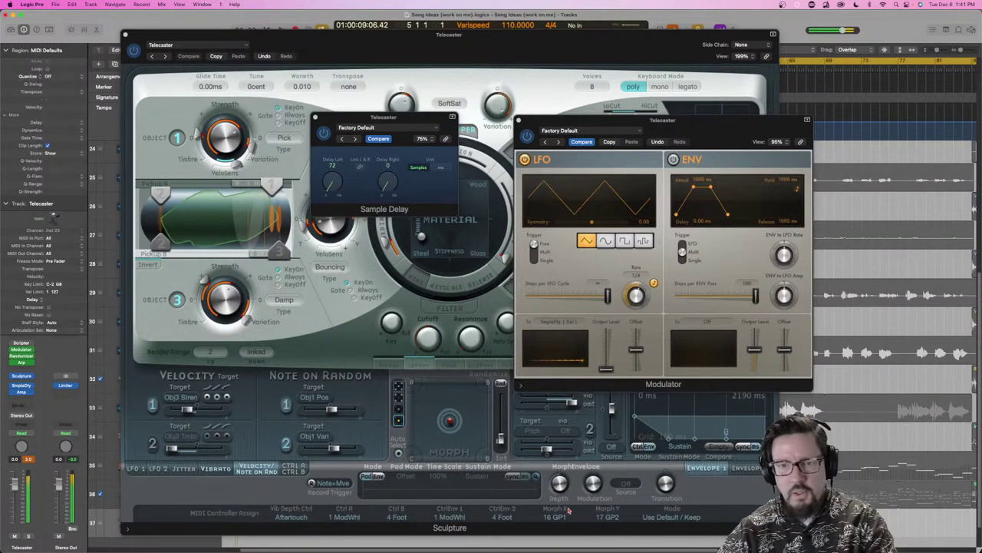
{"action": "left_click", "coordinate": [644, 241]}
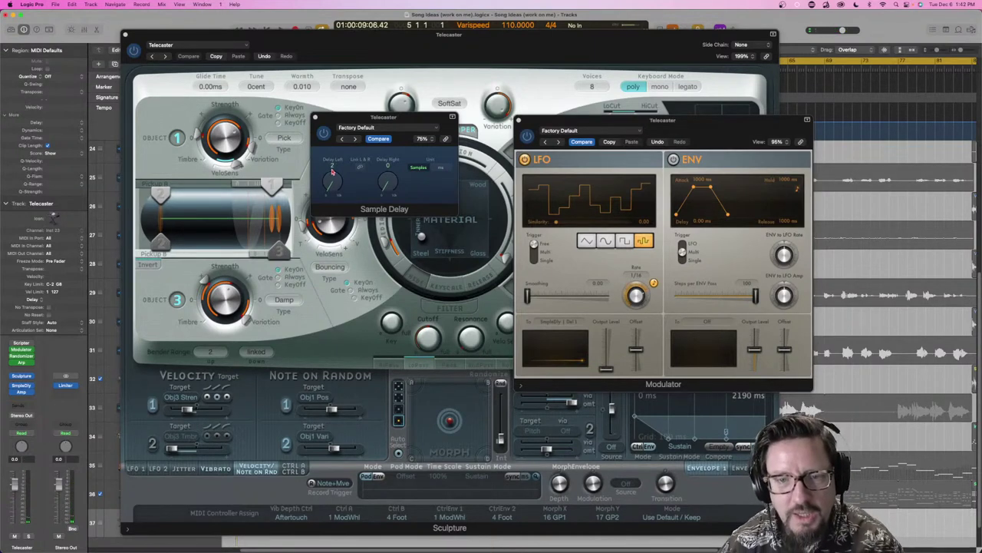
Link Sample Delay's left and right delay times and show Sculpture's Jitter modulation tab
{"action": "left_click", "coordinate": [360, 168]}
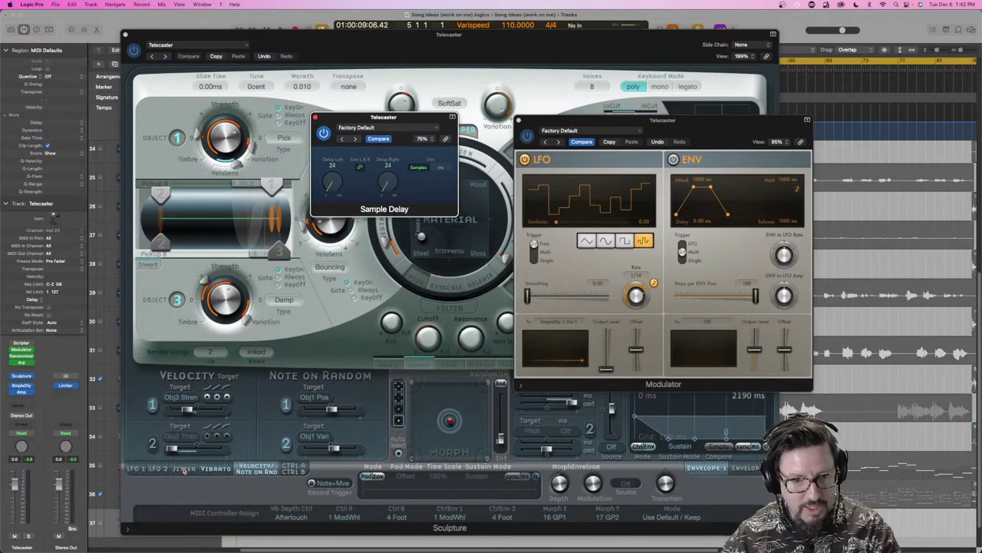
{"action": "left_click", "coordinate": [184, 470]}
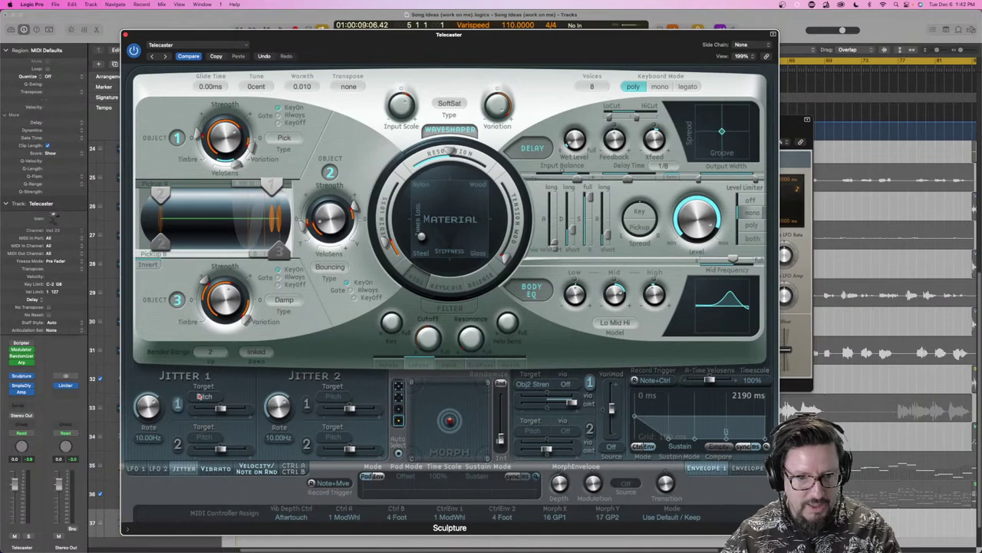
Check the Jitter 1 Target list, leaving it on Pitch, then open the Randomizer's settings window
{"action": "left_click", "coordinate": [211, 398]}
{"action": "scroll", "coordinate": [218, 434], "scroll_direction": "down", "scroll_amount": 3}
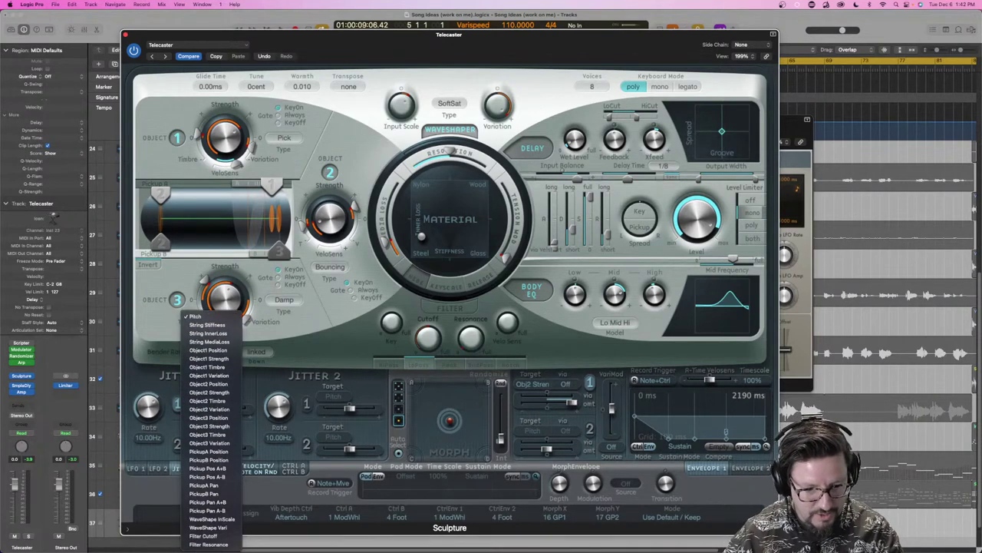
{"action": "left_click", "coordinate": [291, 338]}
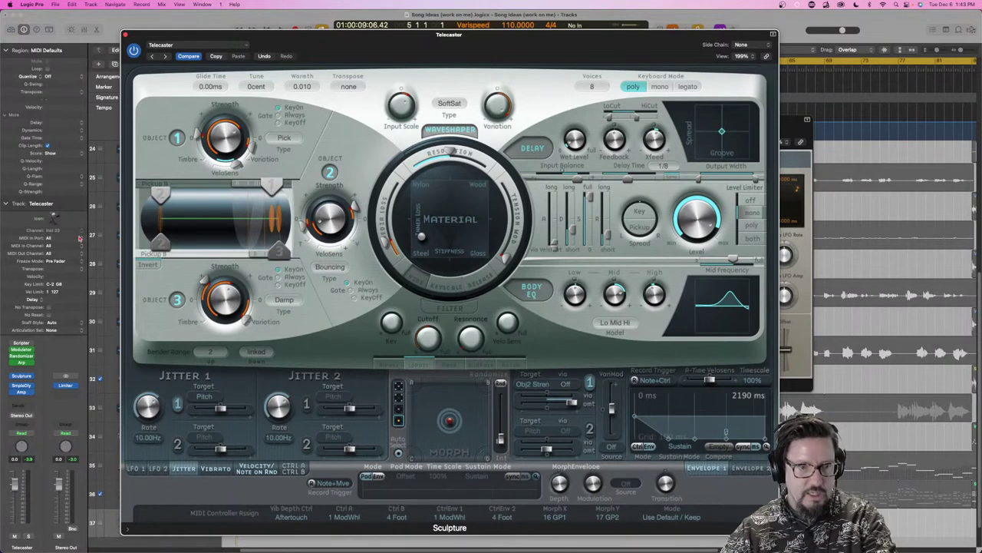
{"action": "left_click", "coordinate": [21, 356]}
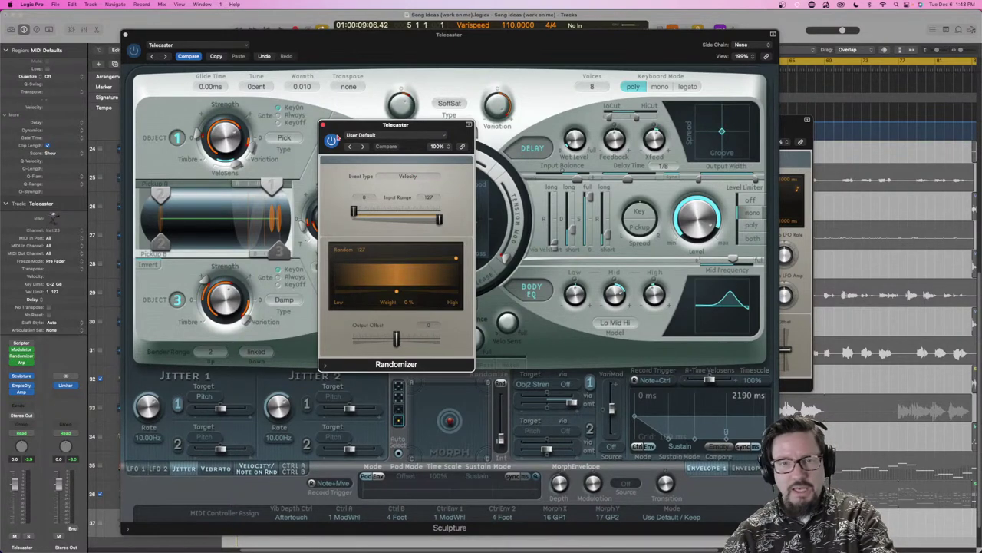
Toggle the Randomizer's power, then remove it from its slot by choosing No Plug-in
{"action": "left_click", "coordinate": [406, 110]}
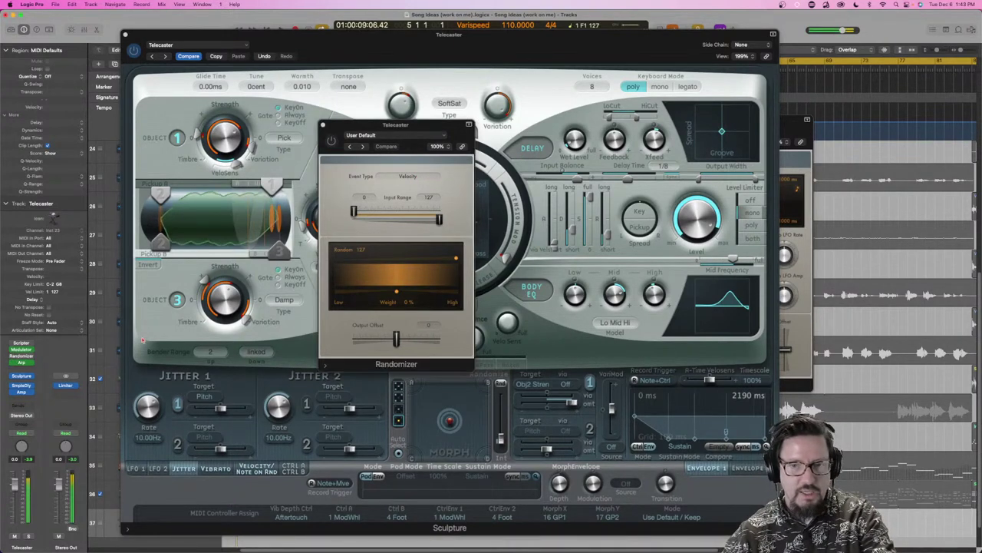
{"action": "left_click", "coordinate": [332, 140]}
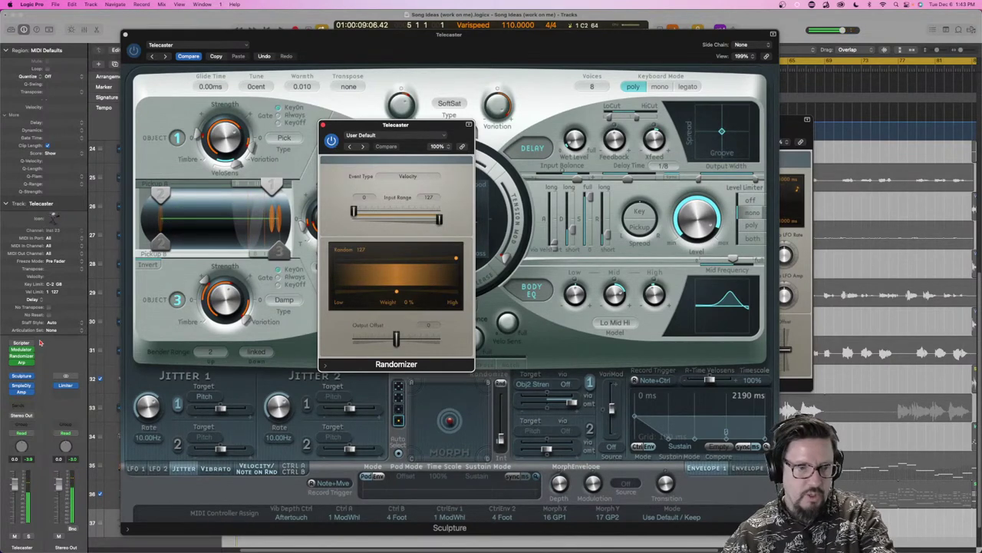
{"action": "left_click", "coordinate": [12, 358]}
{"action": "left_click", "coordinate": [31, 358]}
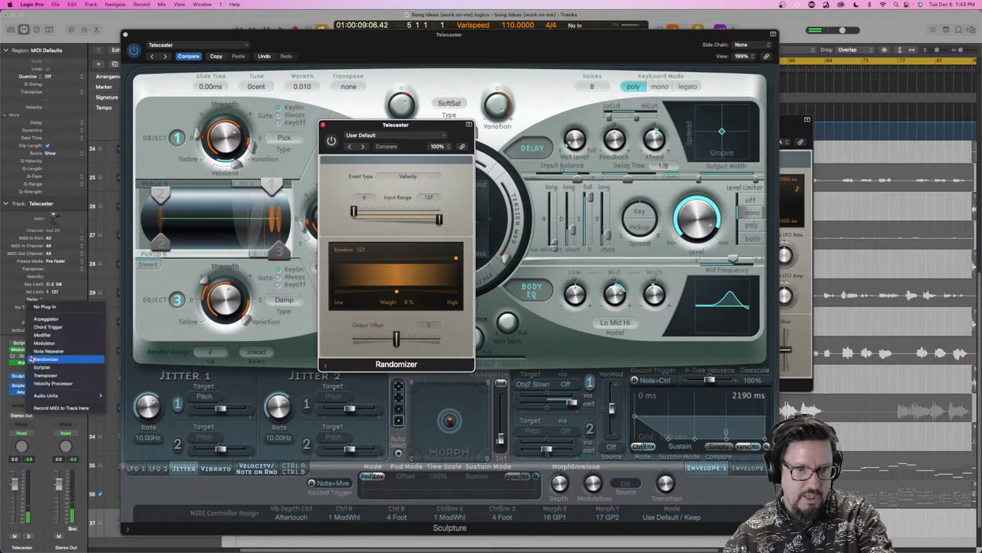
{"action": "left_click", "coordinate": [45, 306]}
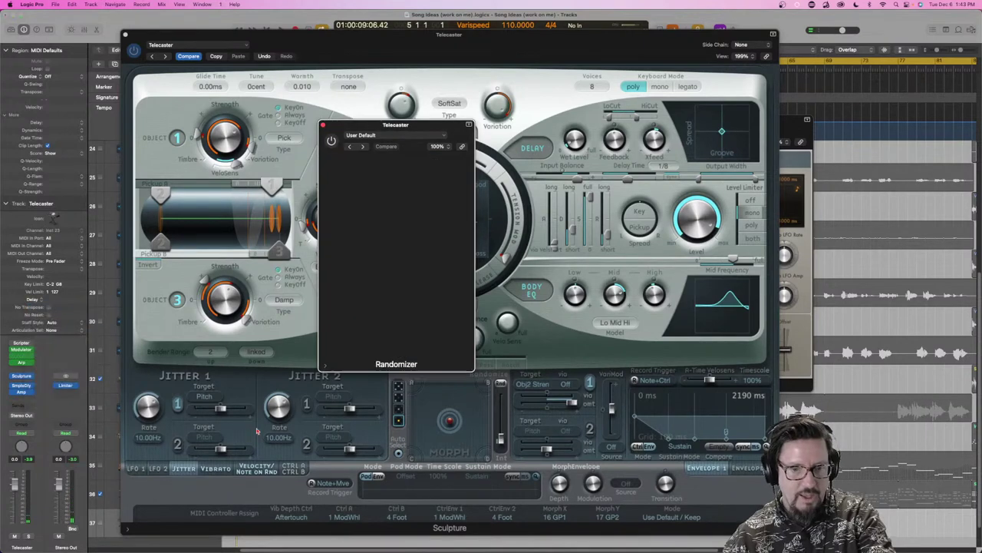
Point Jitter 1 at Obj2 Stren, raise its amount slightly, and lower its rate to 0.310Hz
{"action": "left_click", "coordinate": [205, 397]}
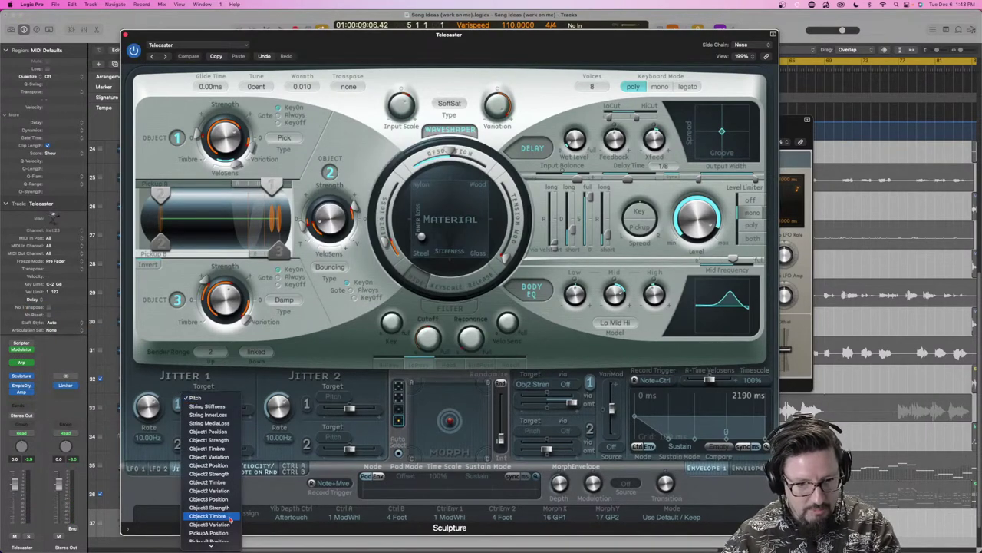
{"action": "mouse_move", "coordinate": [209, 539]}
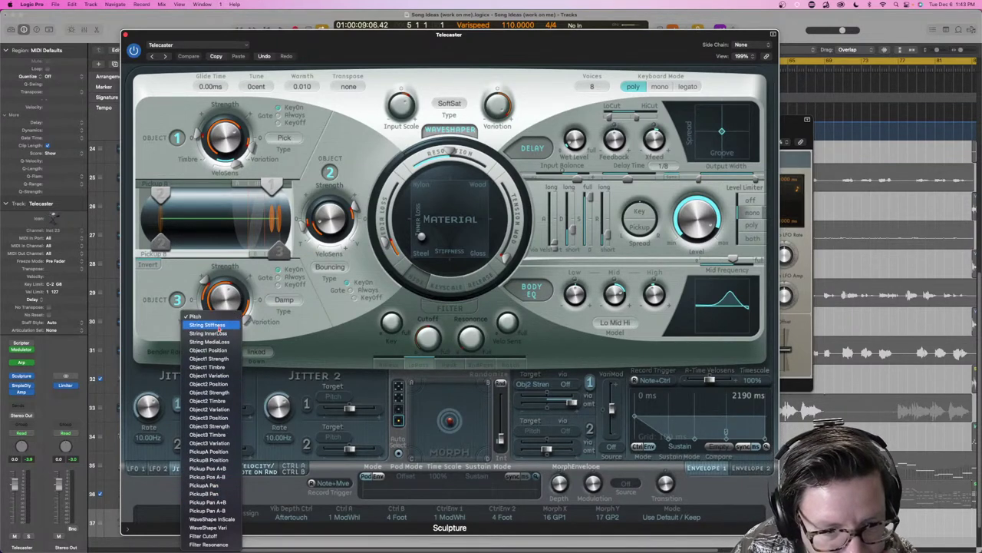
{"action": "left_click", "coordinate": [209, 392]}
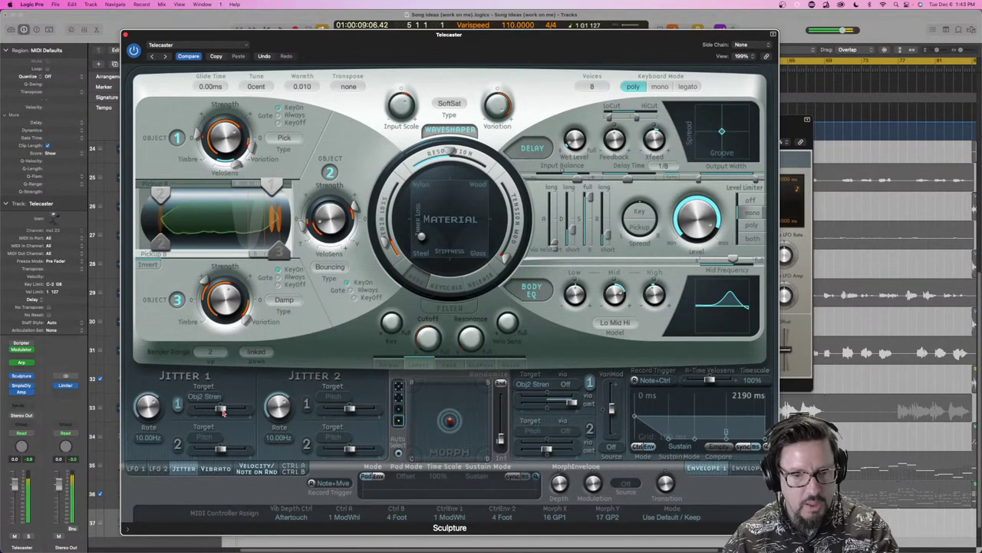
{"action": "left_click_drag", "start_coordinate": [223, 412], "coordinate": [228, 412]}
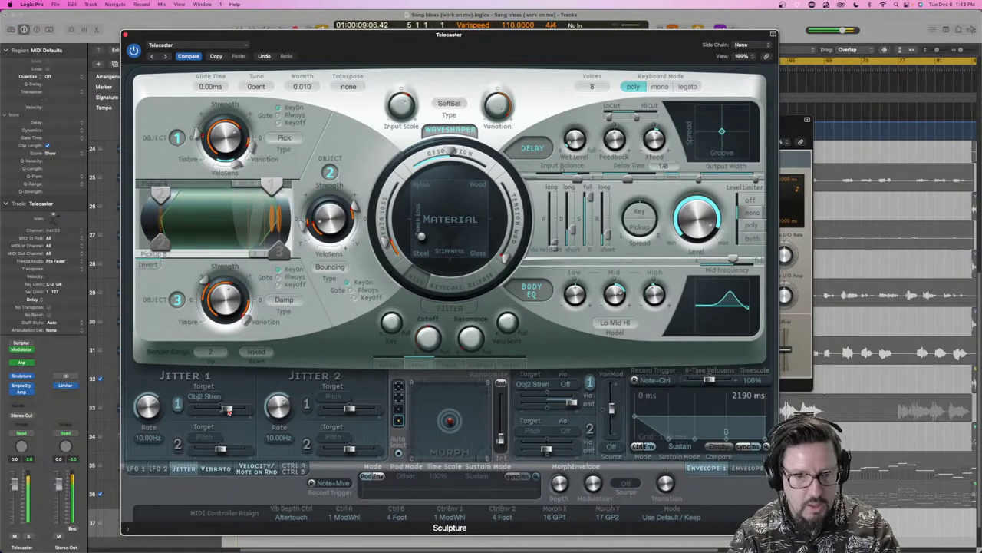
{"action": "mouse_move", "coordinate": [227, 411]}
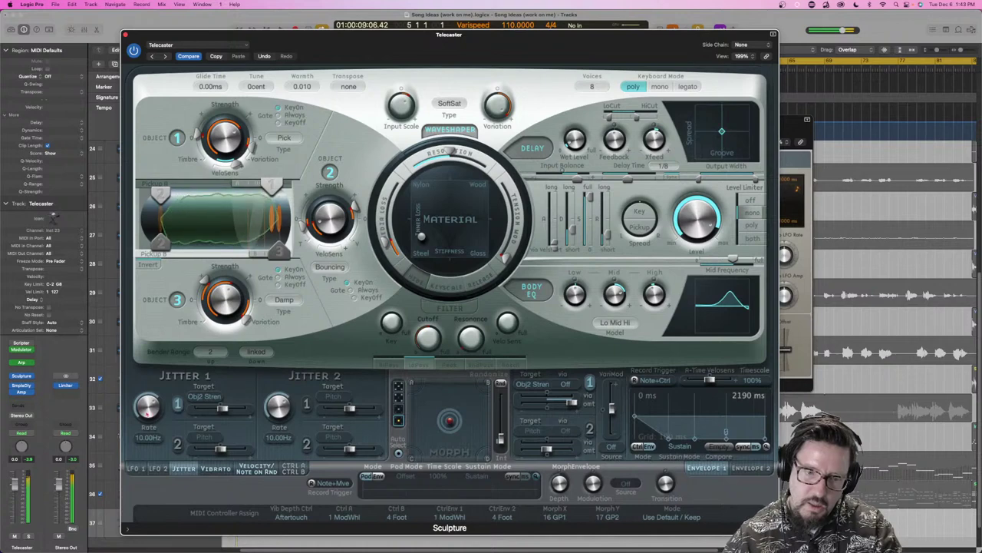
{"action": "left_click_drag", "start_coordinate": [153, 405], "coordinate": [156, 440]}
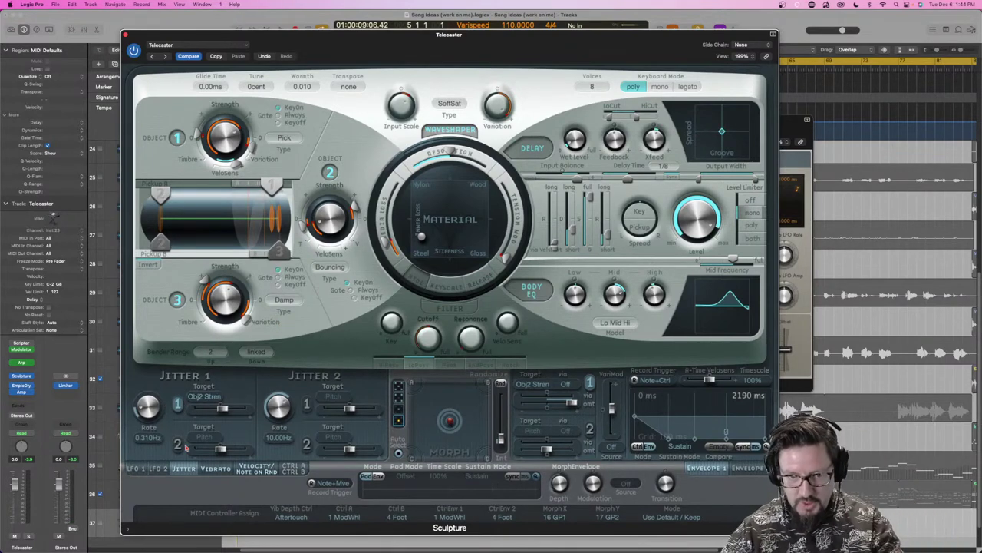
Show the Velocity/Note On Rnd modulation tab in the Sculpture window
{"action": "left_click", "coordinate": [261, 471]}
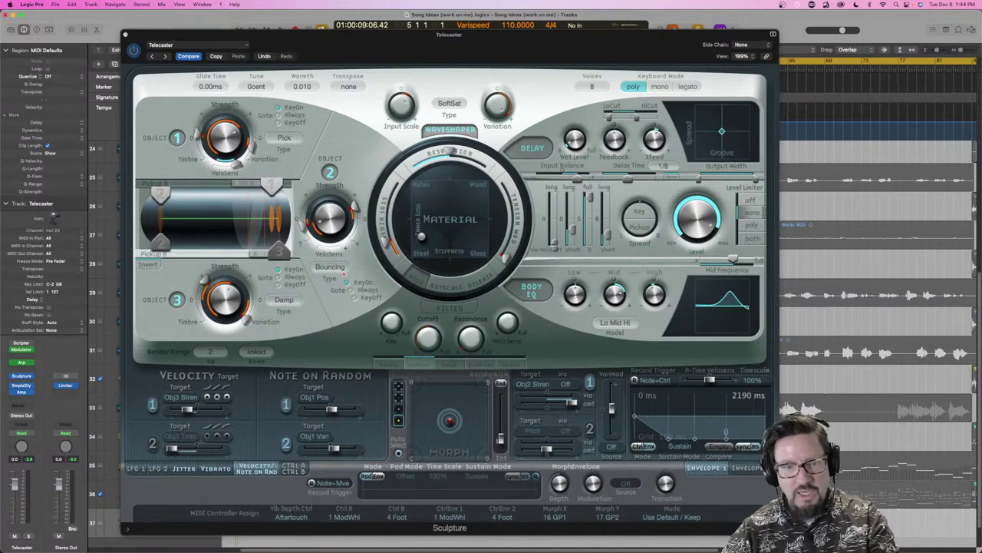
Open the Modulator and Sample Delay windows, then turn off Jitter 1's Obj2 Stren target in Sculpture
{"action": "left_click", "coordinate": [24, 350]}
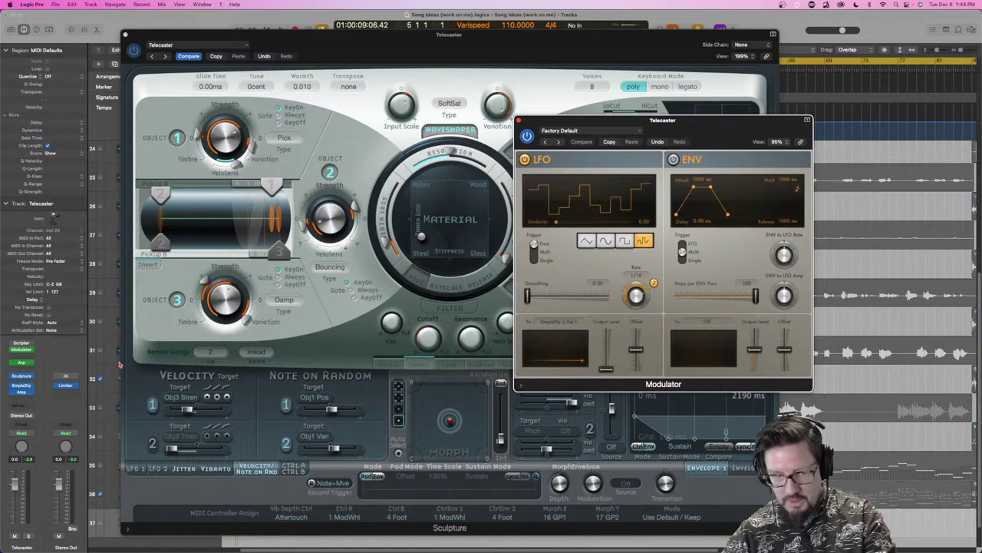
{"action": "left_click", "coordinate": [20, 388]}
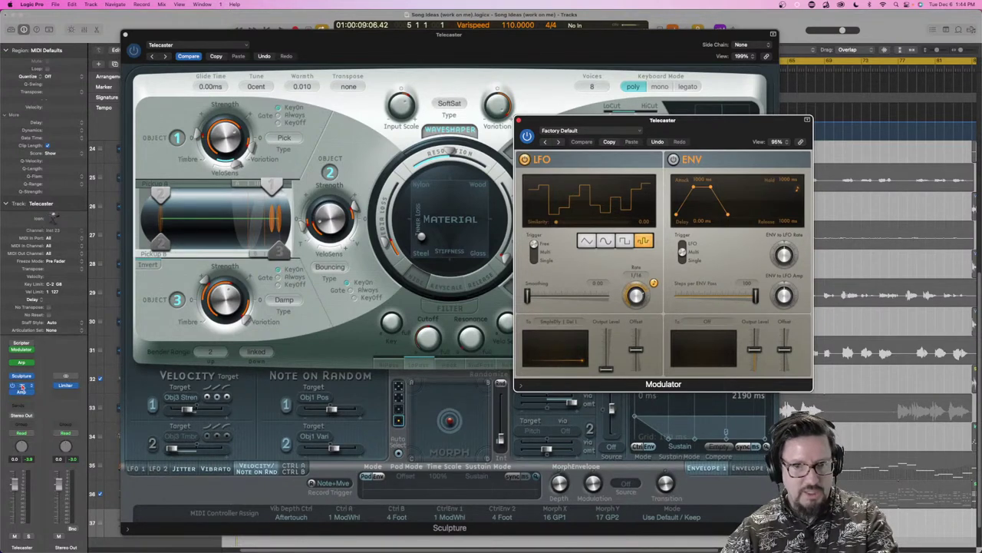
{"action": "left_click", "coordinate": [21, 388]}
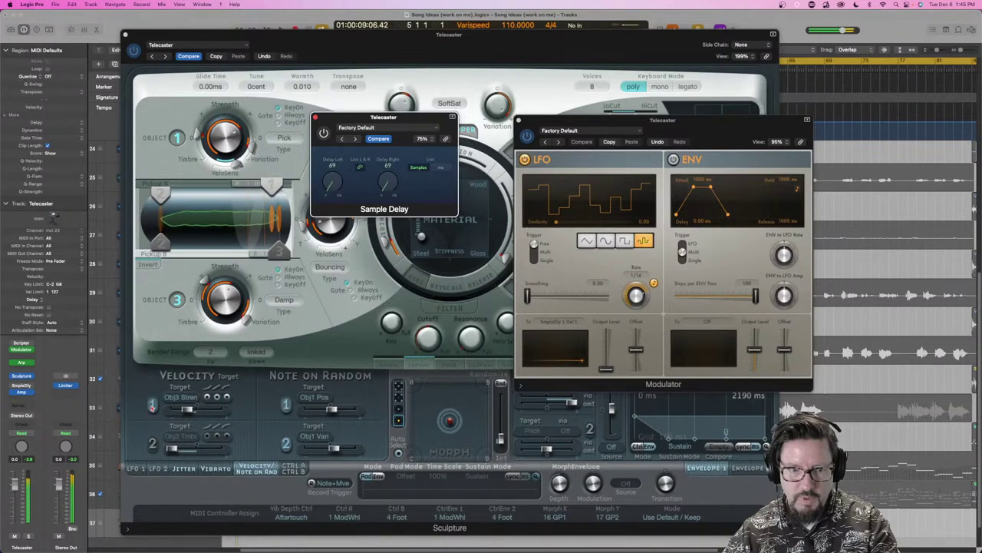
{"action": "left_click", "coordinate": [182, 468]}
{"action": "left_click", "coordinate": [179, 405]}
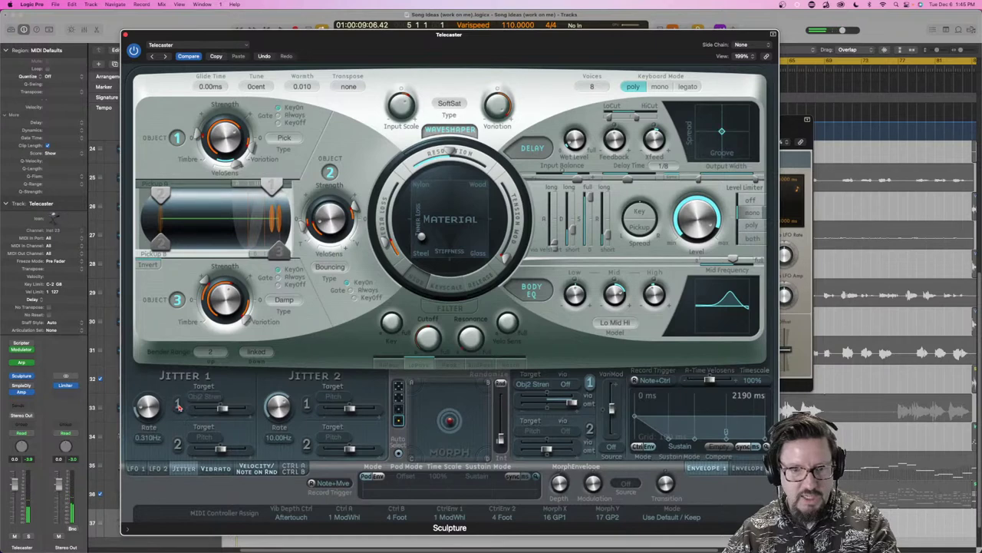
Turn on Note On Random slots 1 and 2 and re-enable Jitter 1's Obj2 Stren target
{"action": "left_click", "coordinate": [791, 126]}
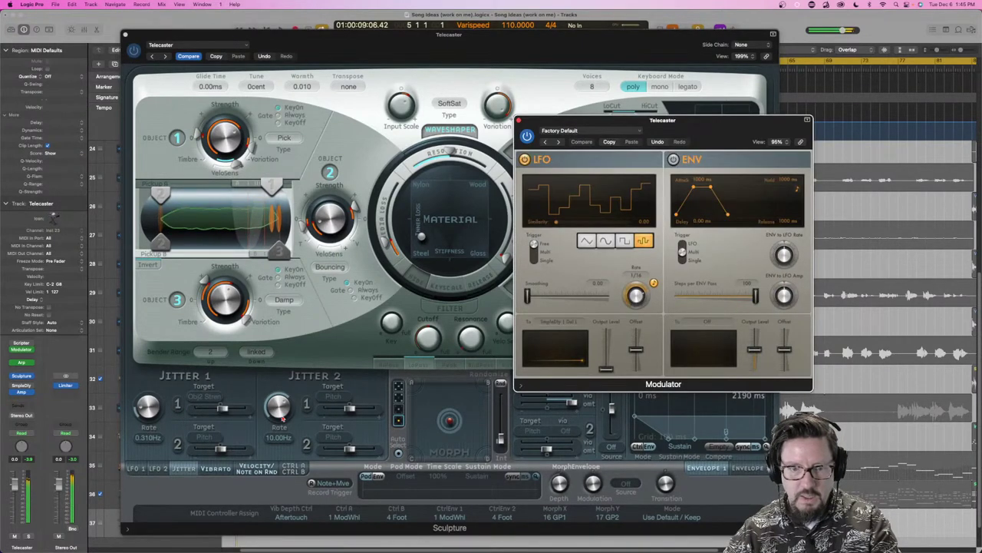
{"action": "left_click", "coordinate": [254, 470]}
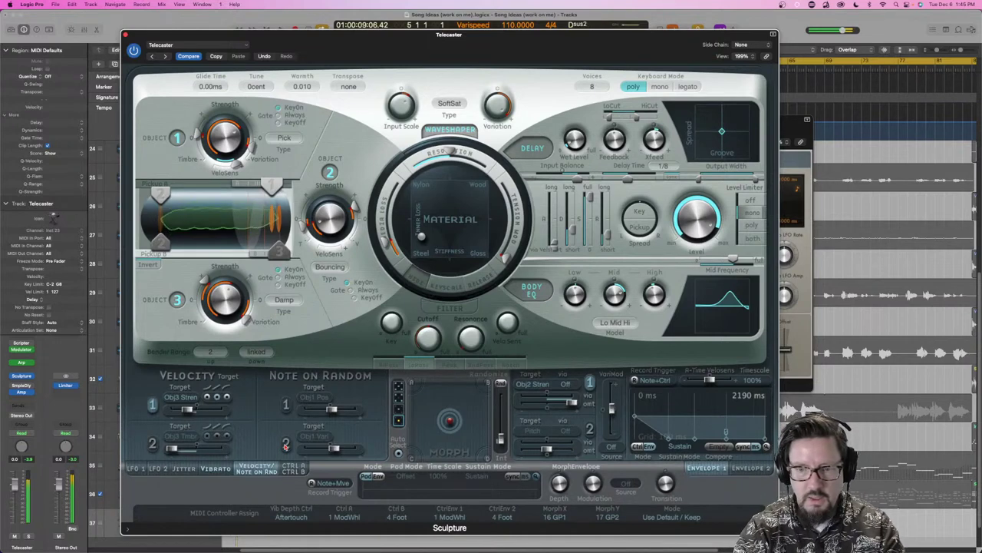
{"action": "left_click", "coordinate": [286, 444]}
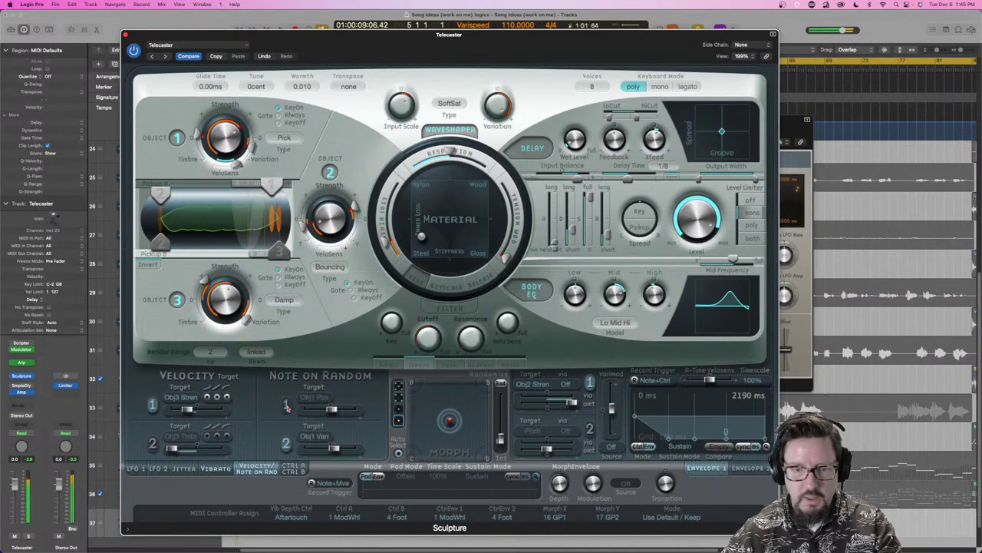
{"action": "left_click", "coordinate": [286, 405]}
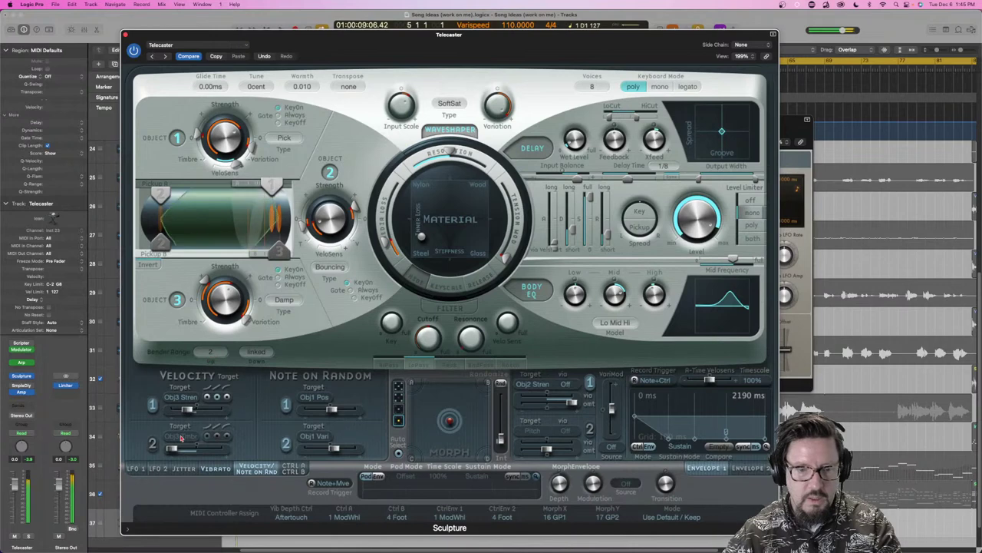
{"action": "left_click", "coordinate": [183, 468]}
{"action": "left_click", "coordinate": [177, 404]}
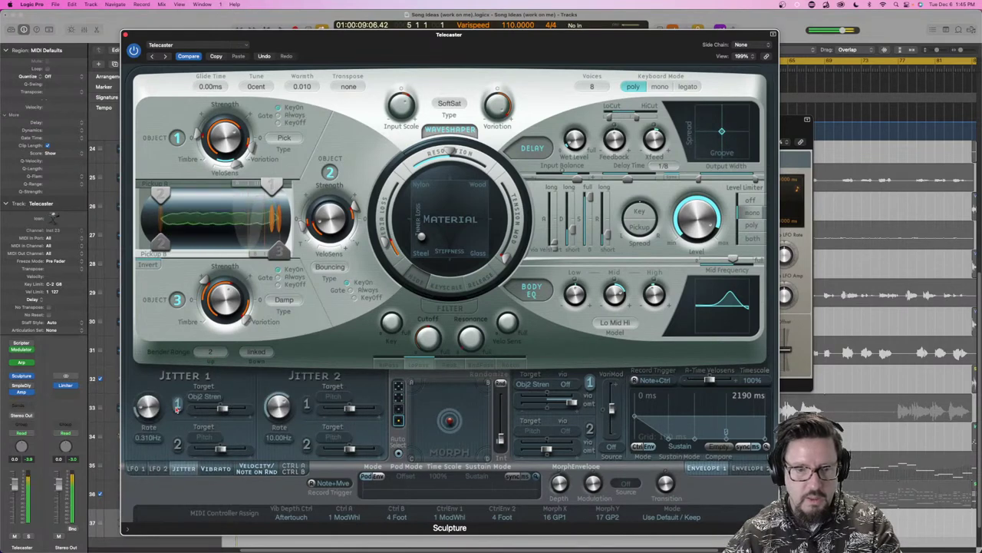
Close the Modulator settings window and the Sculpture instrument window
{"action": "left_click", "coordinate": [21, 350]}
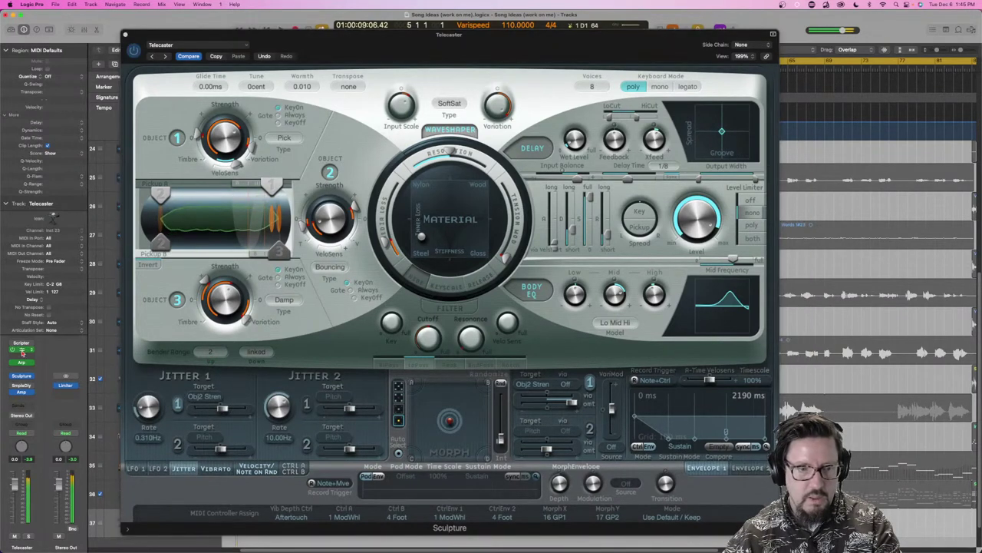
{"action": "left_click", "coordinate": [22, 351]}
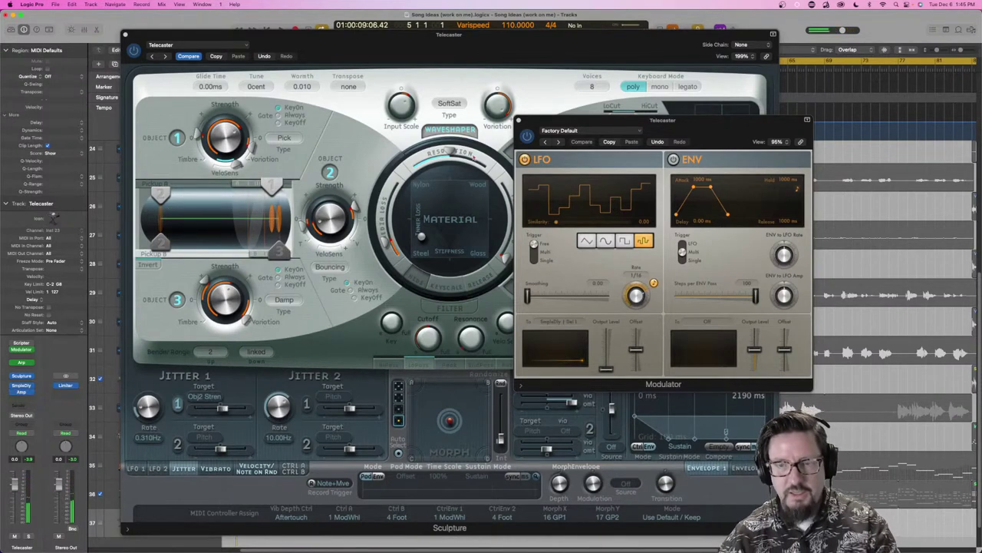
{"action": "left_click", "coordinate": [518, 121]}
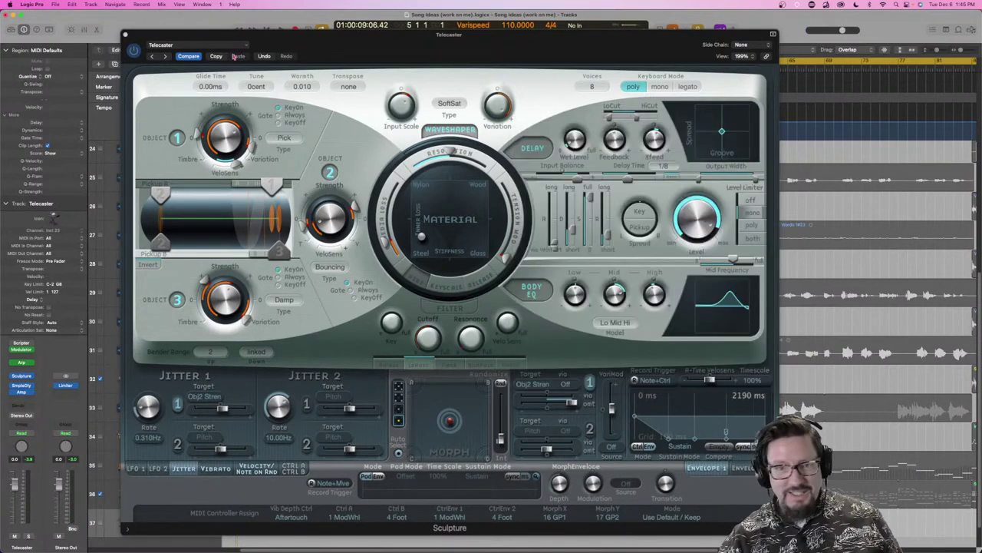
{"action": "left_click", "coordinate": [126, 36]}
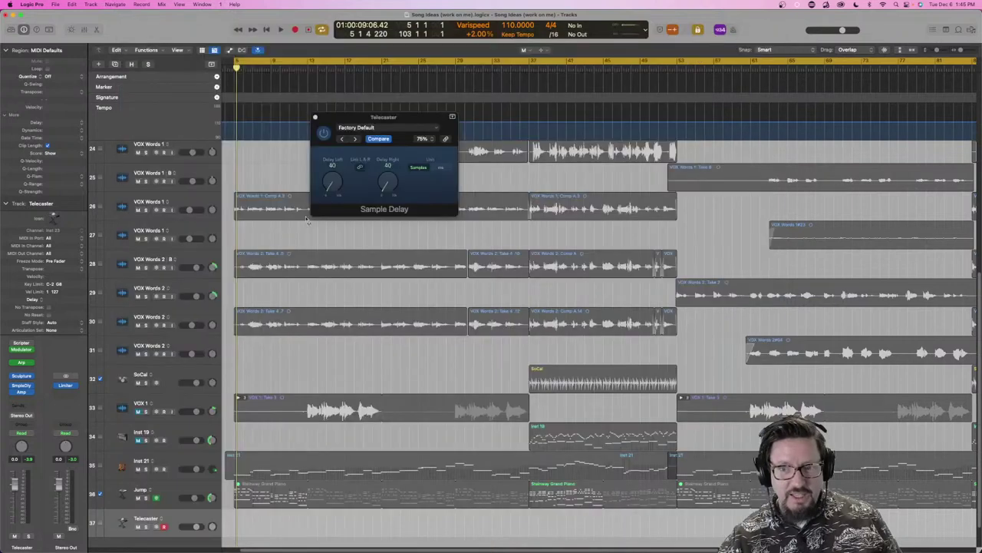
Close the Sample Delay plug-in window and fold up the inspector's Track section
{"action": "left_click", "coordinate": [315, 119]}
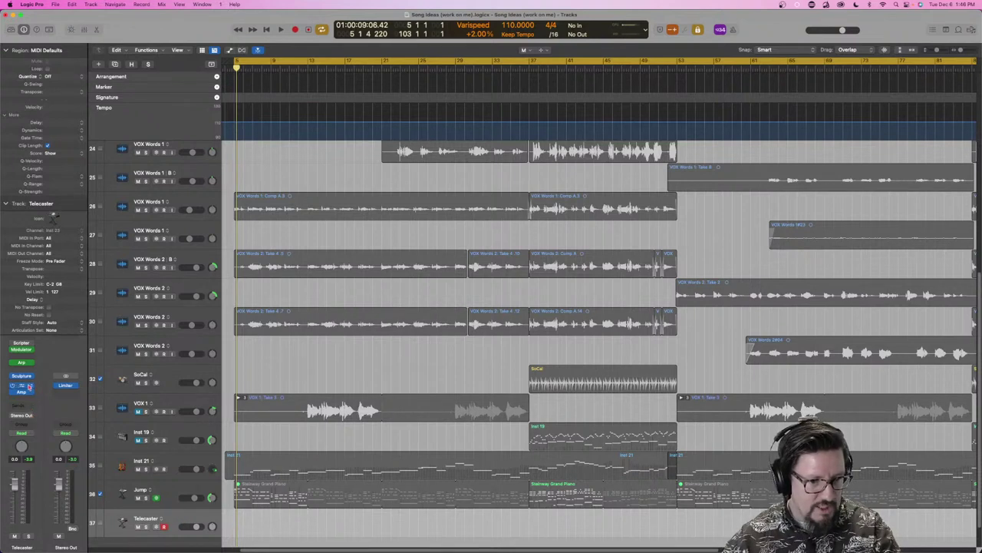
{"action": "left_click", "coordinate": [7, 204]}
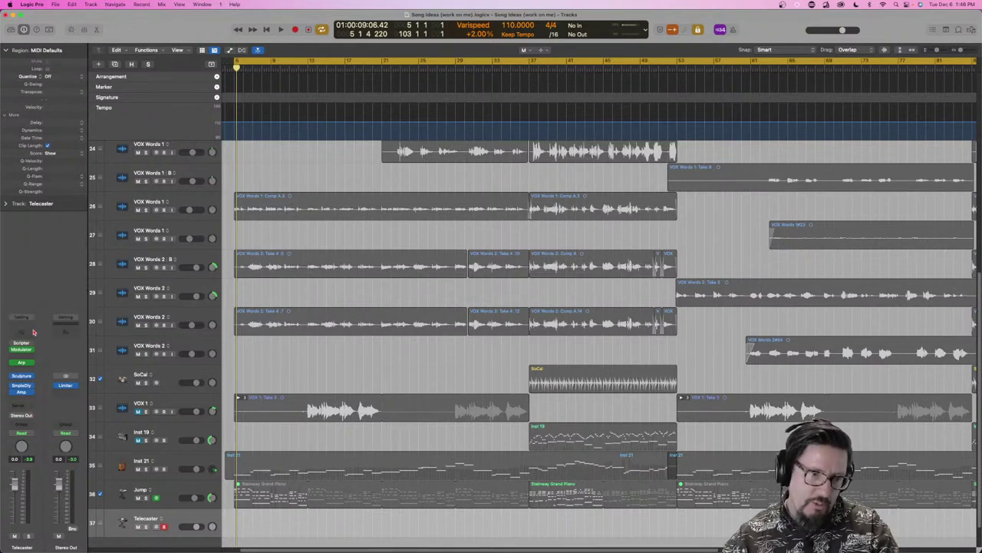
Save the Telecaster channel strip as the setting 'Guitar Demo Settings'
{"action": "left_click", "coordinate": [32, 318]}
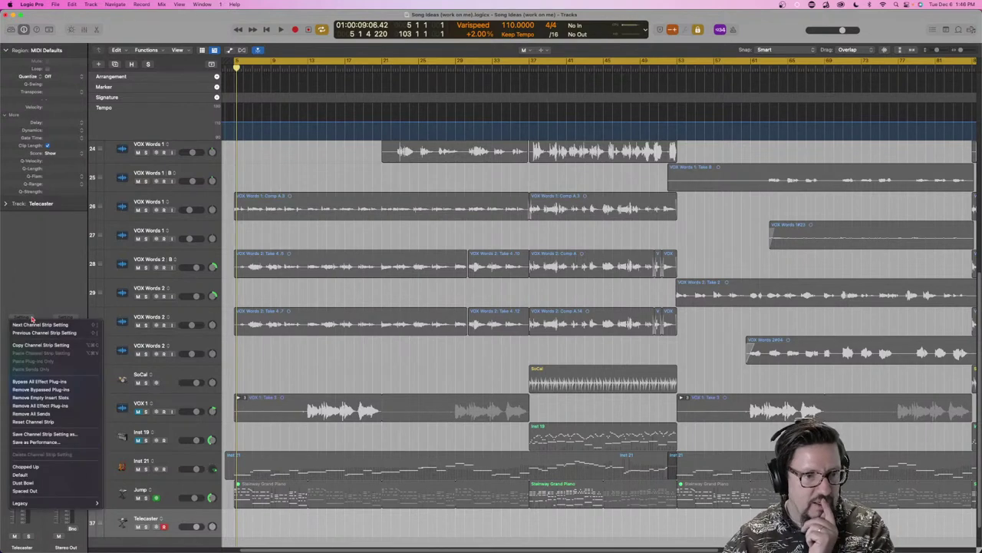
{"action": "left_click", "coordinate": [66, 435]}
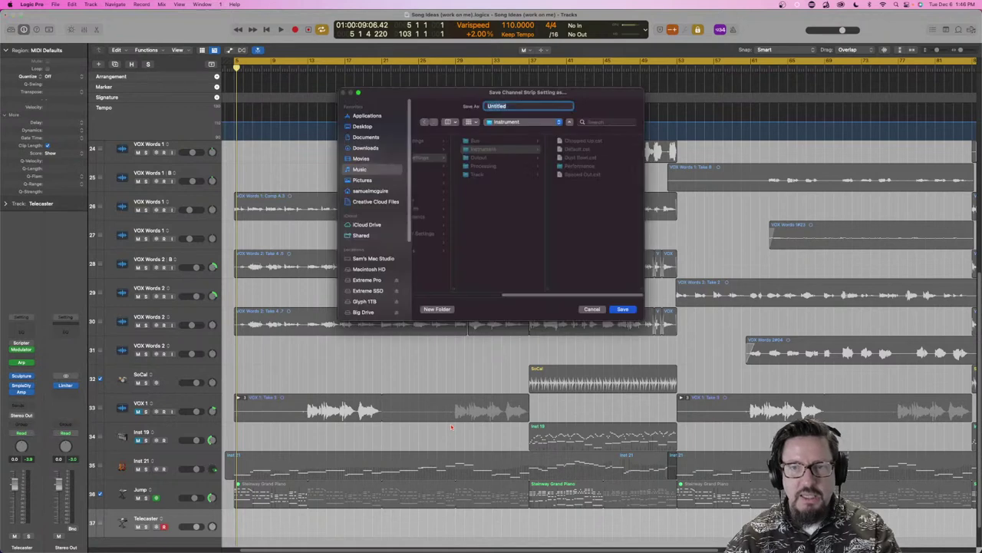
{"action": "type", "text": "Gui"}
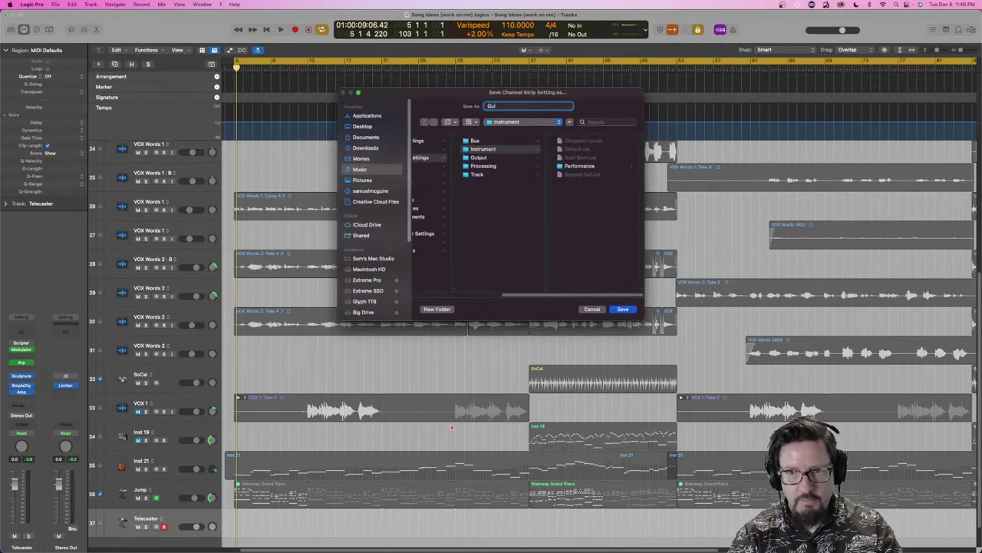
{"action": "type", "text": "tar Demo"}
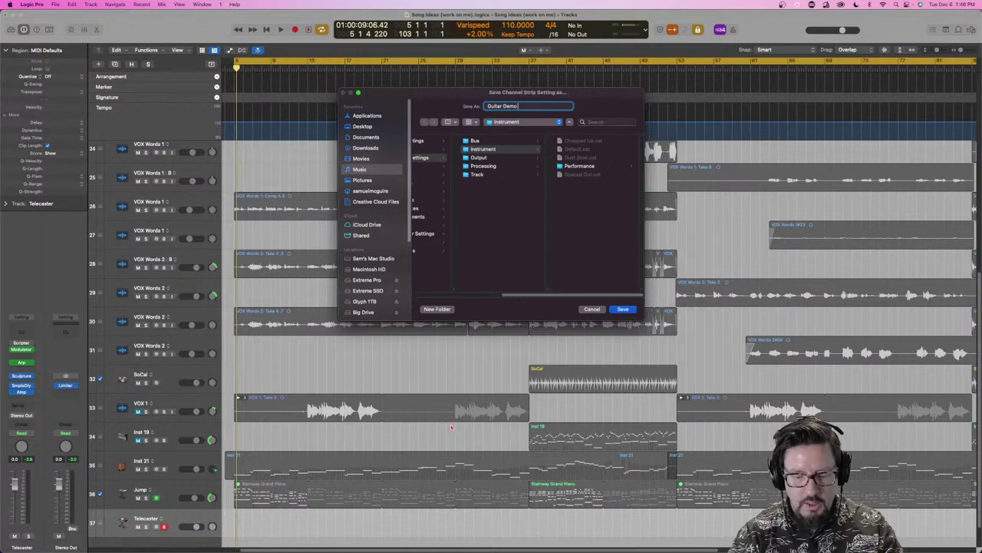
{"action": "type", "text": " Sess"}
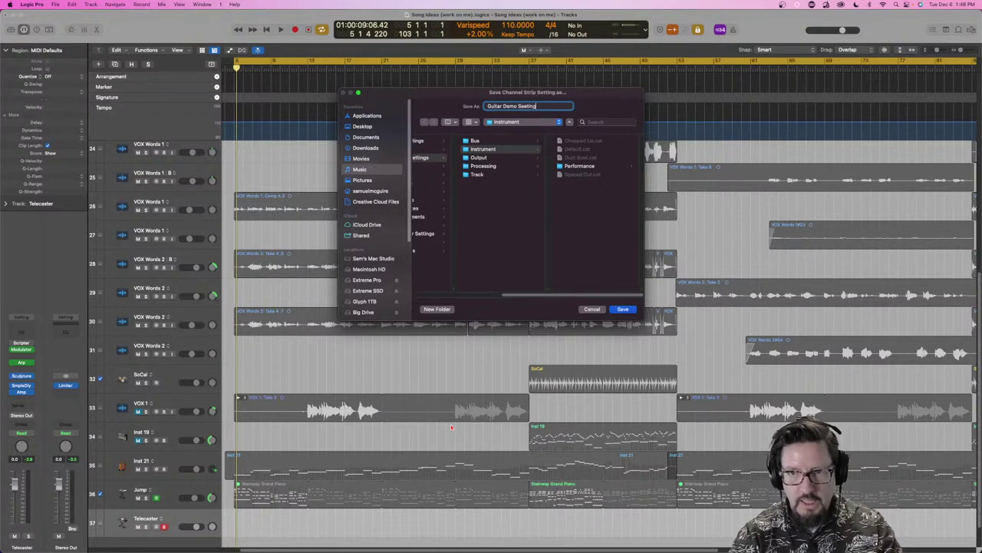
{"action": "type", "text": "in"}
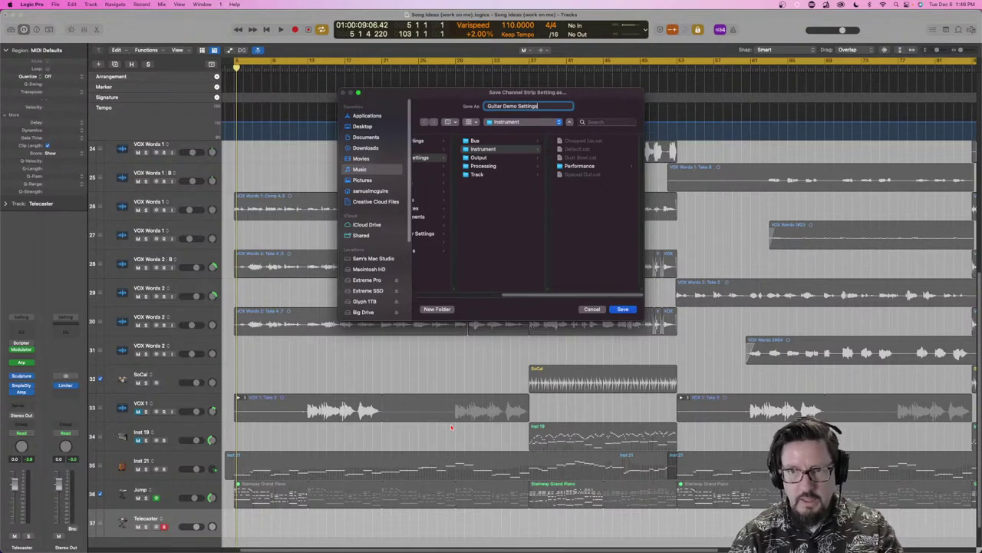
{"action": "key", "text": "Return"}
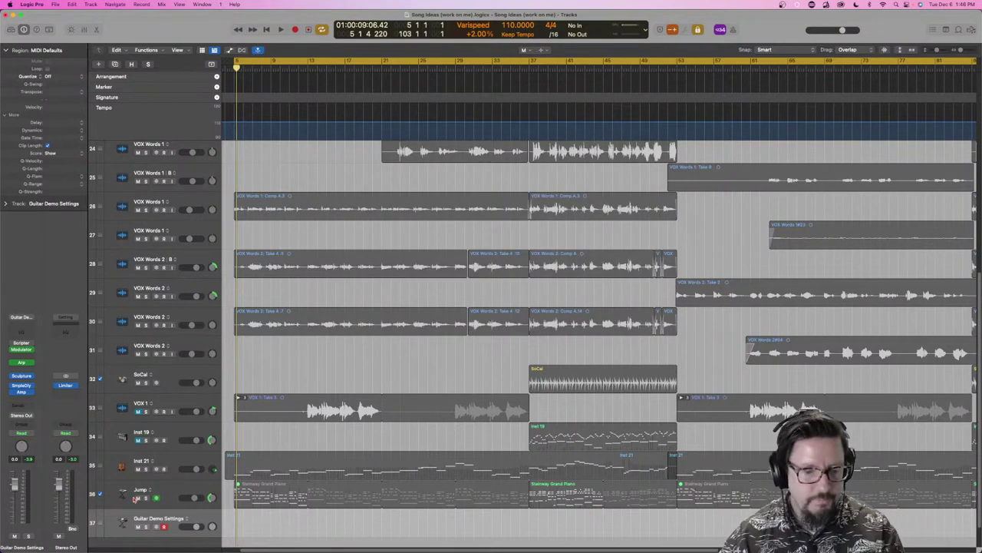
Create a new instrument track with Sculpture, move its window top-left, and show its presets
{"action": "double_click", "coordinate": [133, 546]}
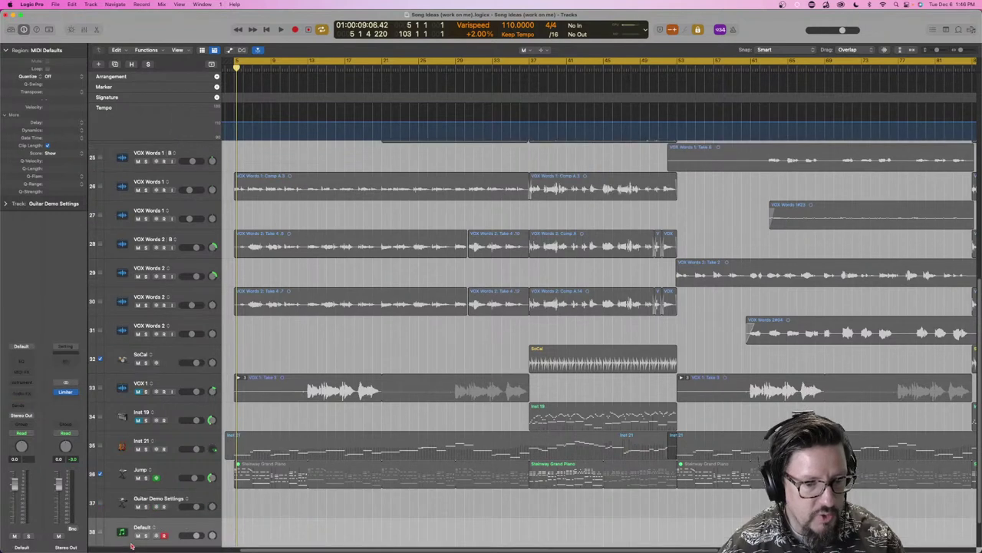
{"action": "left_click", "coordinate": [28, 383]}
{"action": "mouse_move", "coordinate": [27, 404]}
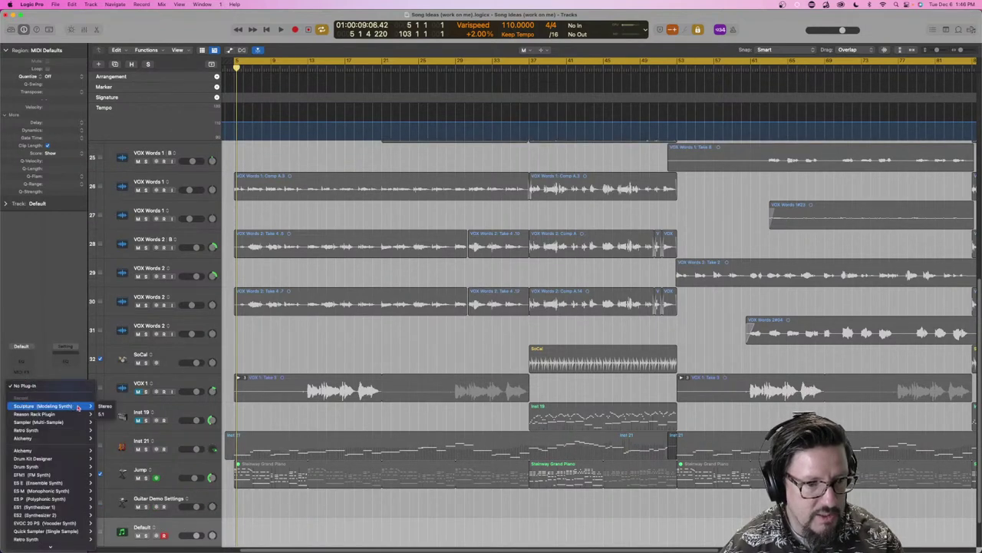
{"action": "left_click", "coordinate": [103, 409]}
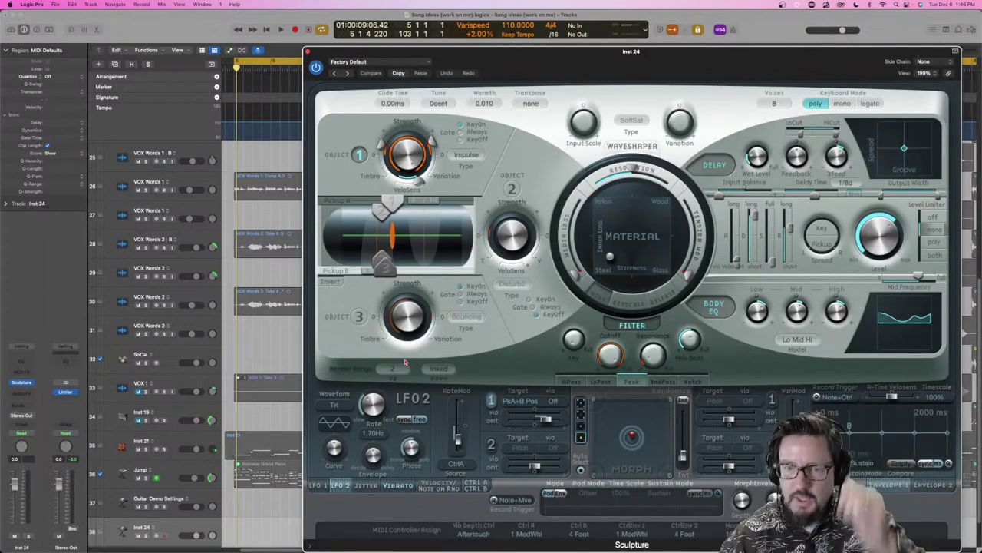
{"action": "mouse_move", "coordinate": [592, 74]}
{"action": "left_mouse_down"}
{"action": "mouse_move", "coordinate": [380, 73]}
{"action": "mouse_move", "coordinate": [320, 48]}
{"action": "left_mouse_up"}
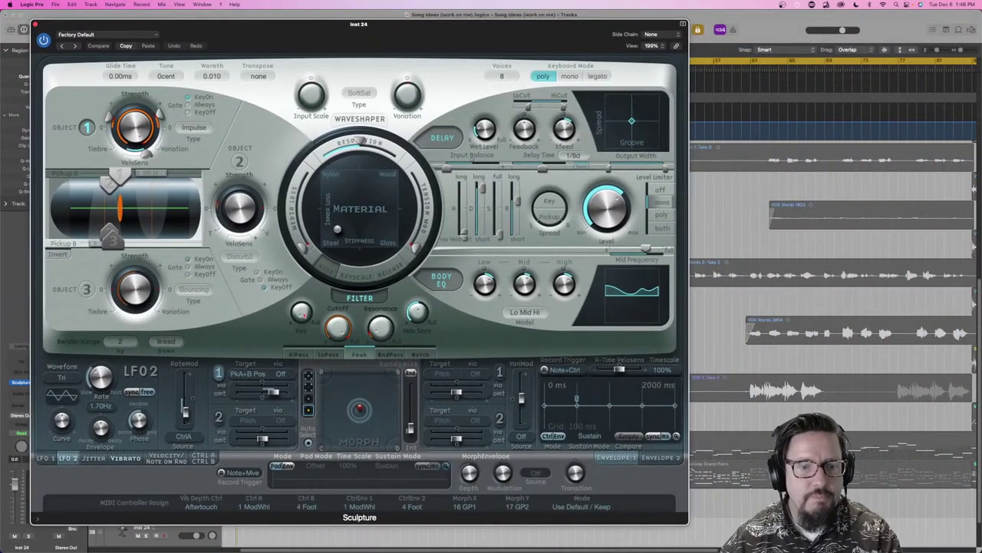
{"action": "left_click", "coordinate": [80, 36]}
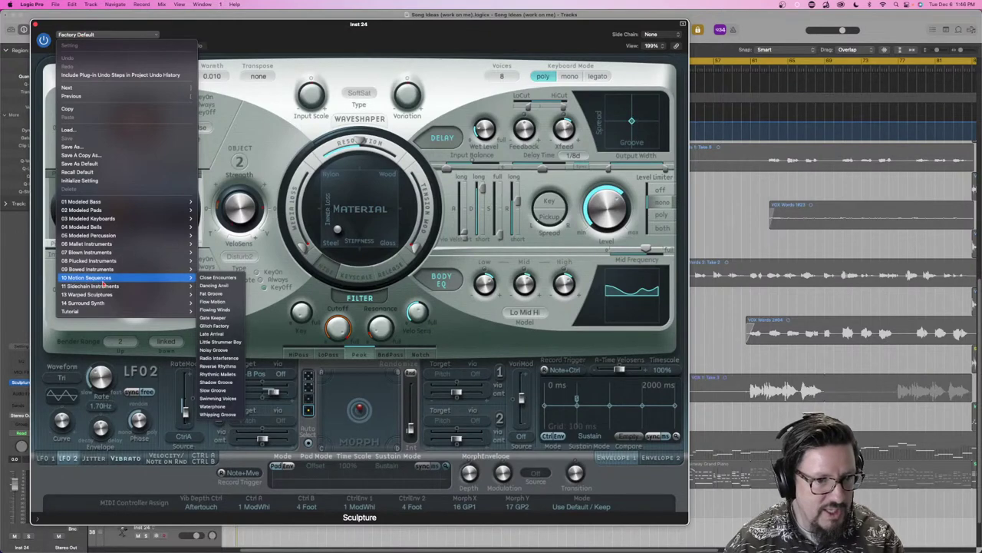
Load Mellow Brass from 07 Blown Instruments, then step through Mountain Flute and Overblown to Pipe Dream
{"action": "mouse_move", "coordinate": [106, 231]}
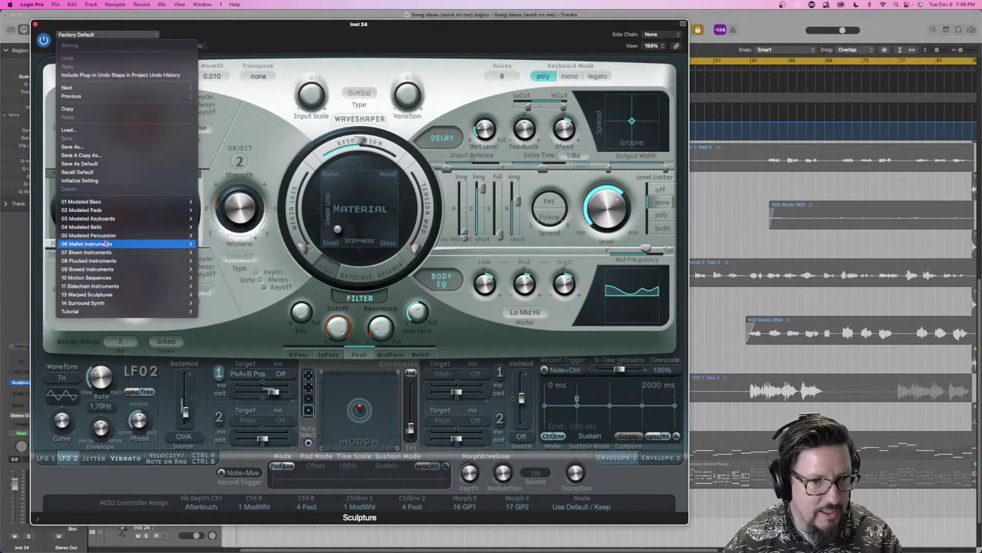
{"action": "mouse_move", "coordinate": [108, 253]}
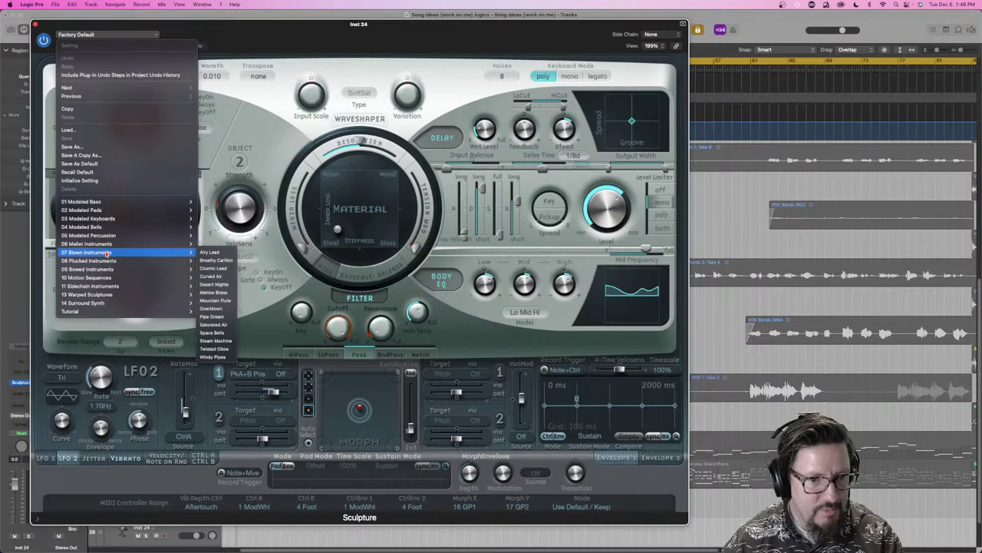
{"action": "left_click", "coordinate": [224, 293]}
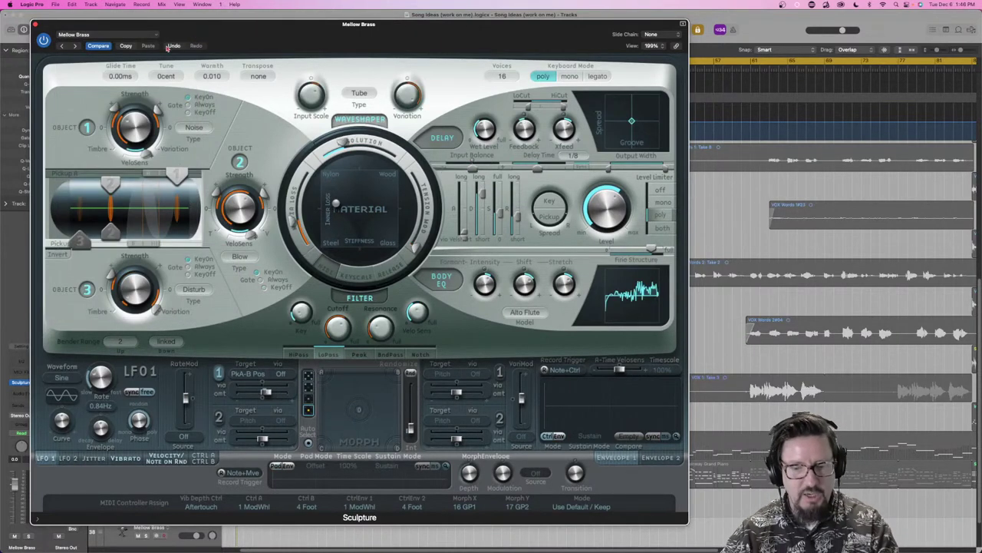
{"action": "left_click", "coordinate": [75, 46]}
{"action": "left_click", "coordinate": [164, 458]}
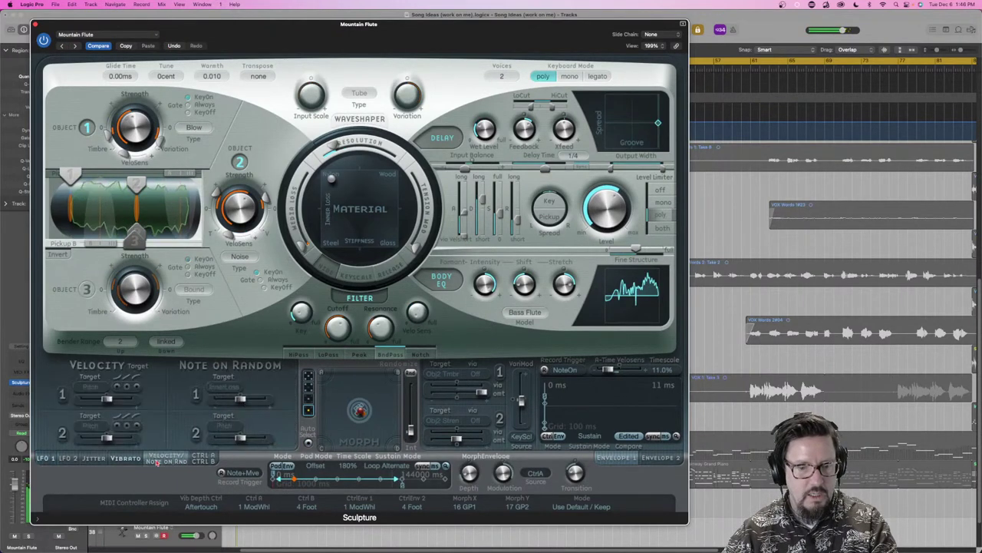
{"action": "left_click", "coordinate": [74, 46]}
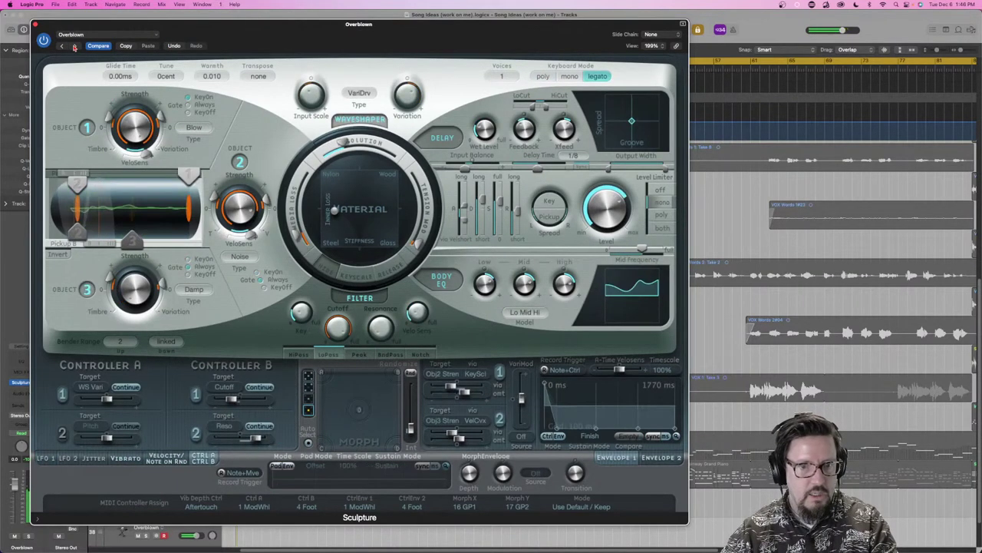
{"action": "left_click", "coordinate": [166, 459]}
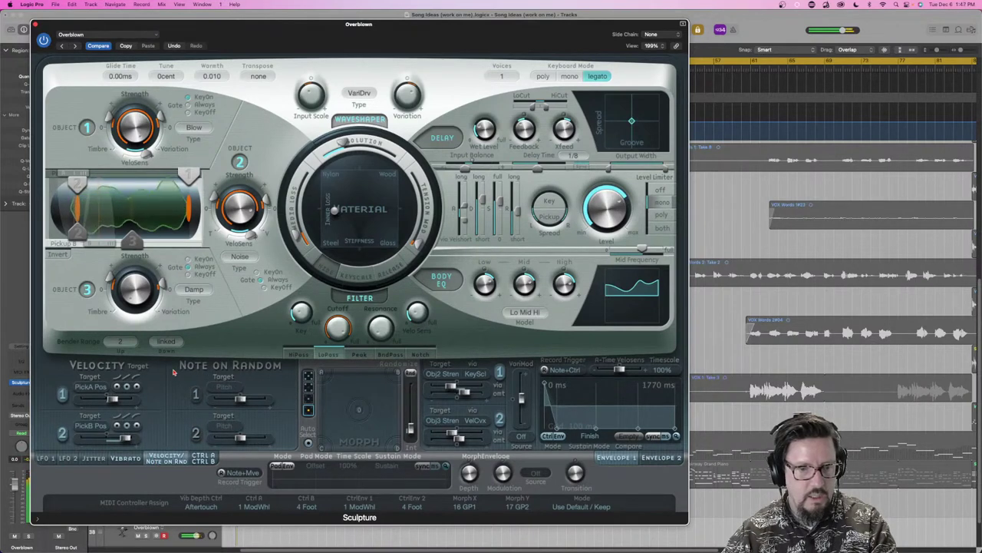
{"action": "left_click", "coordinate": [75, 46]}
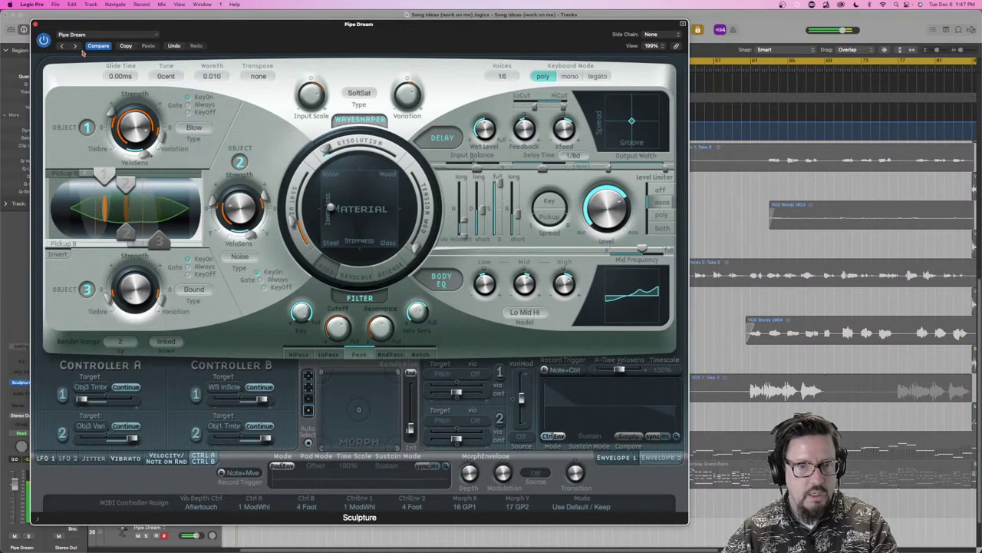
Keep WS Vari as the Note On Random target and toggle it off and on to compare
{"action": "left_click", "coordinate": [175, 458]}
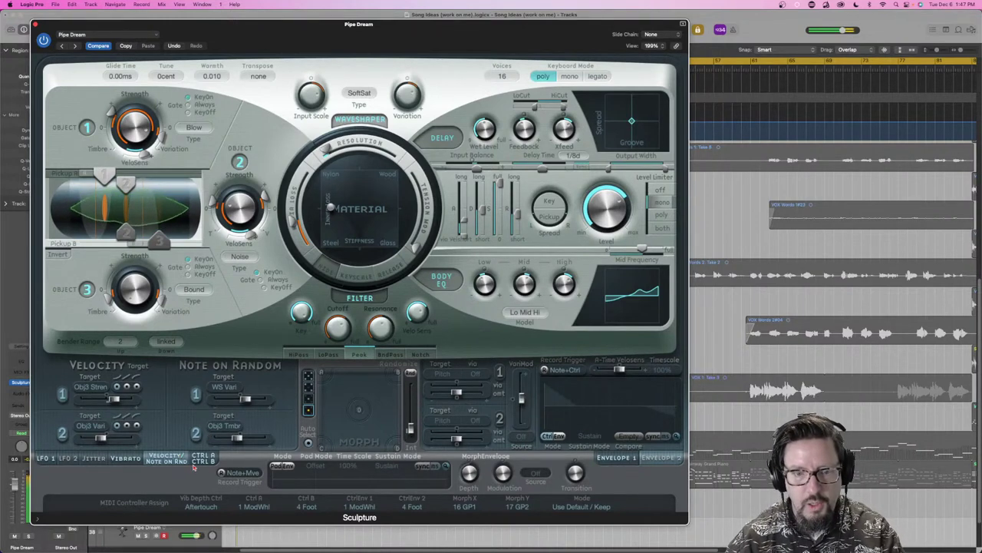
{"action": "left_click", "coordinate": [225, 387]}
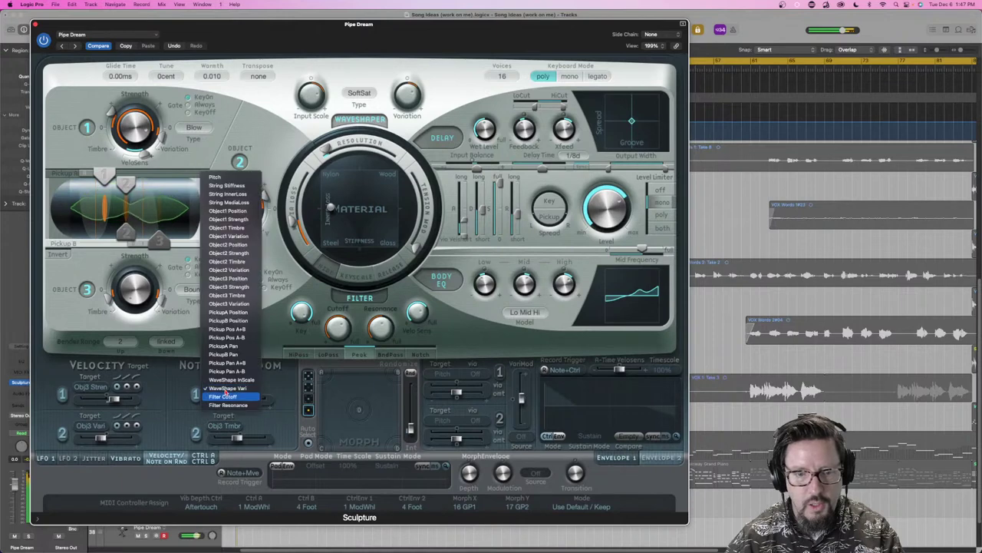
{"action": "left_click", "coordinate": [288, 388]}
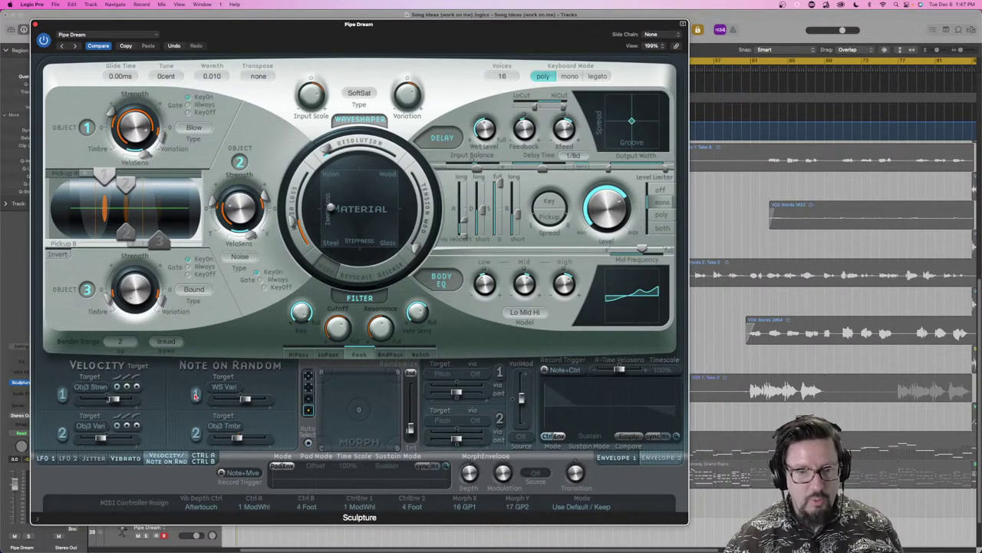
{"action": "left_click", "coordinate": [196, 395]}
{"action": "left_click", "coordinate": [197, 396]}
{"action": "left_click", "coordinate": [197, 396]}
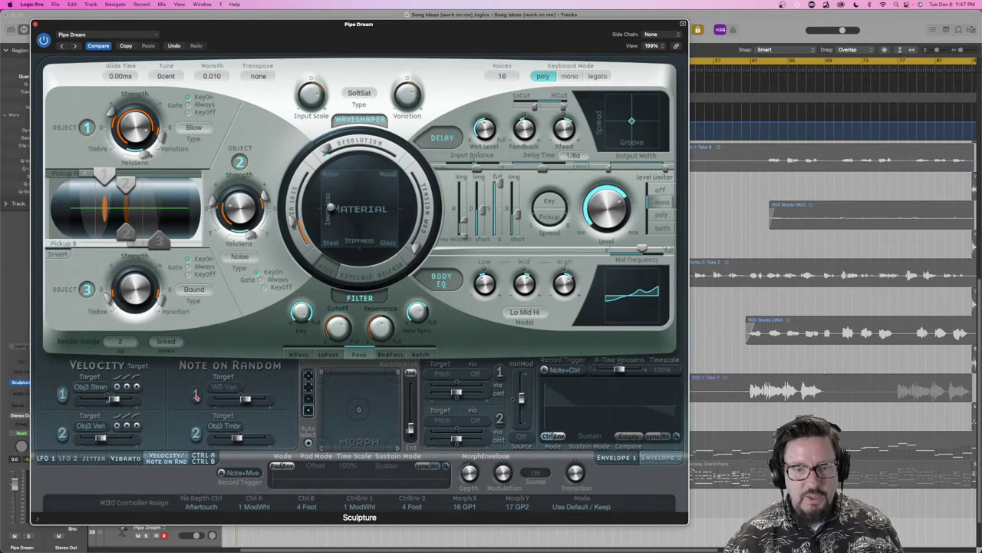
{"action": "left_click", "coordinate": [197, 394]}
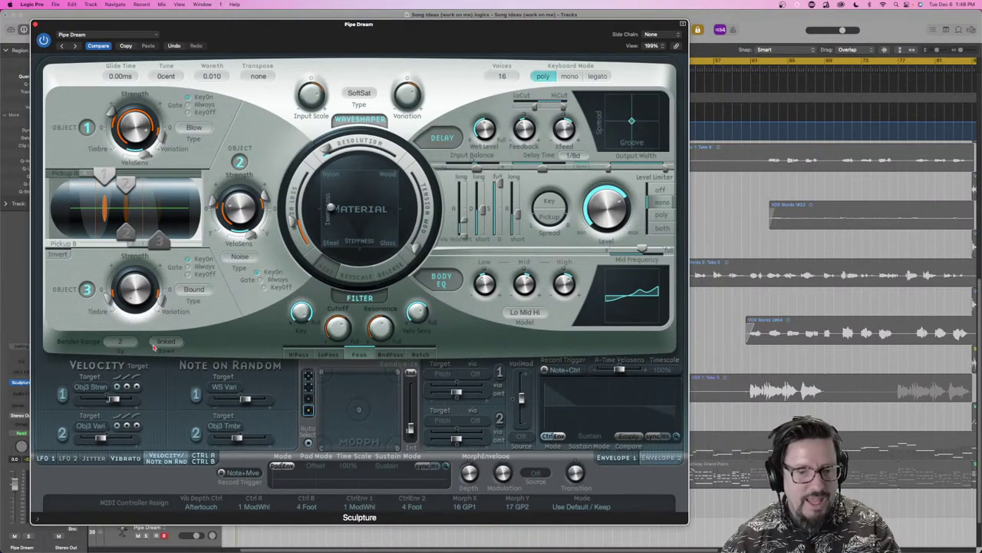
Raise the random WS Vari amount, adjust the random Obj3 Tmbr amount, then close Sculpture
{"action": "mouse_move", "coordinate": [248, 400]}
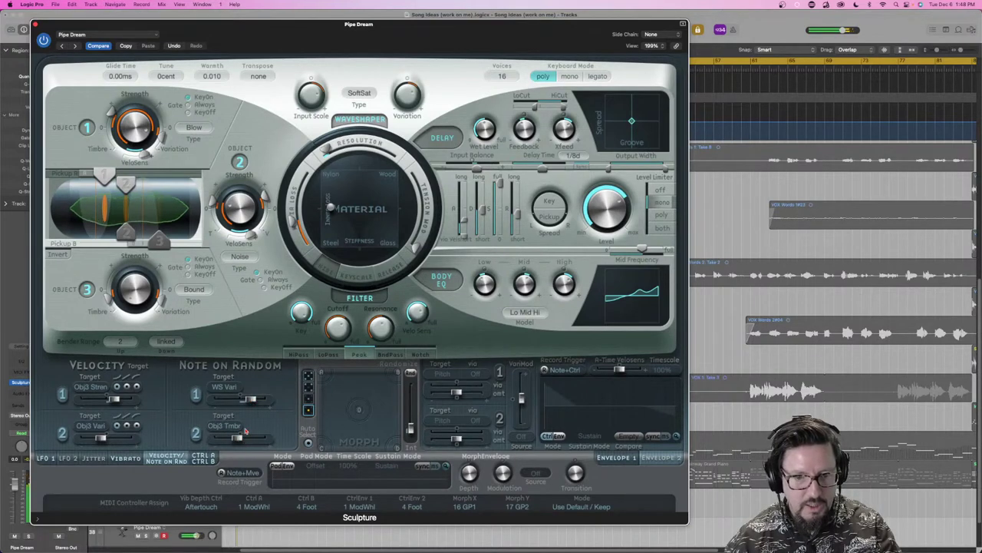
{"action": "left_click_drag", "start_coordinate": [249, 400], "coordinate": [278, 408]}
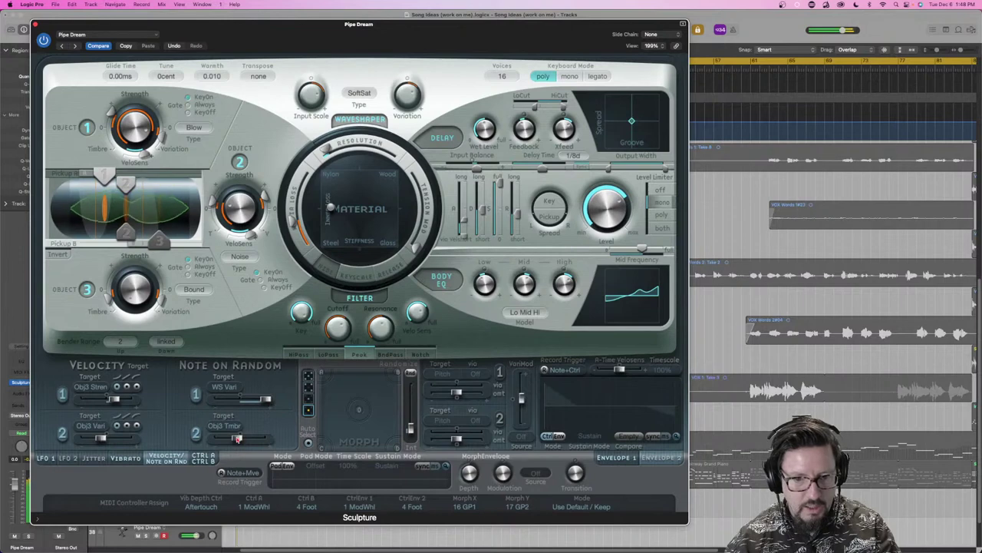
{"action": "left_click_drag", "start_coordinate": [238, 439], "coordinate": [283, 440]}
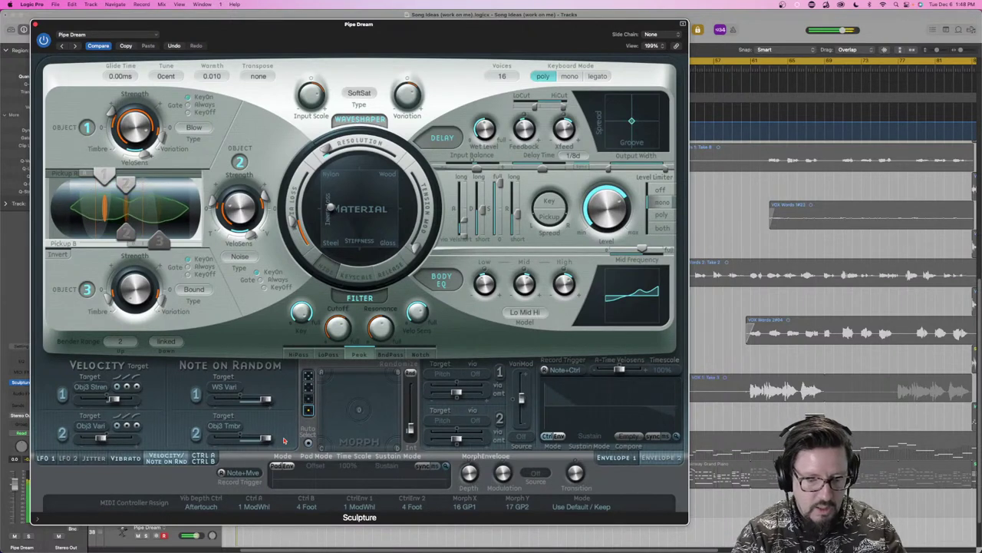
{"action": "left_click_drag", "start_coordinate": [270, 439], "coordinate": [203, 447]}
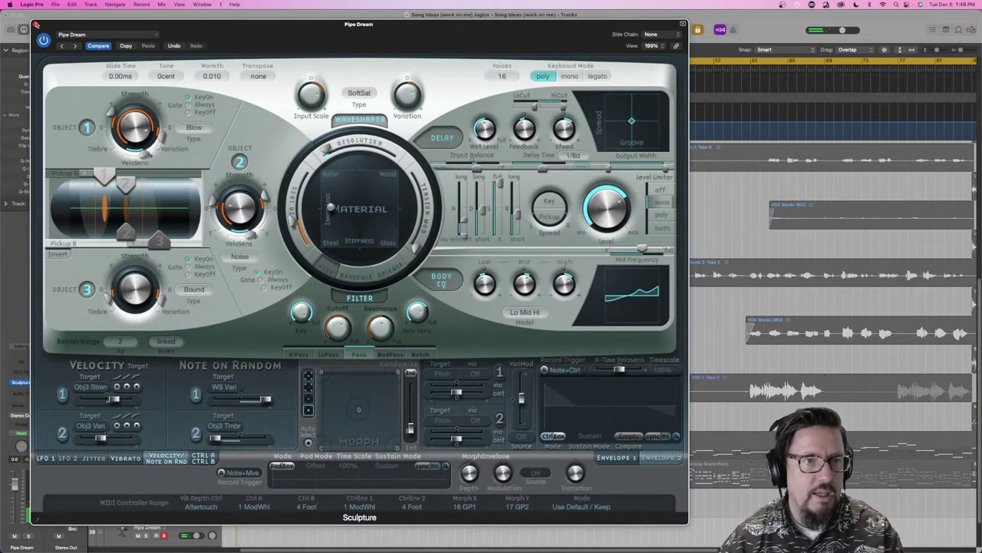
{"action": "left_click", "coordinate": [35, 25]}
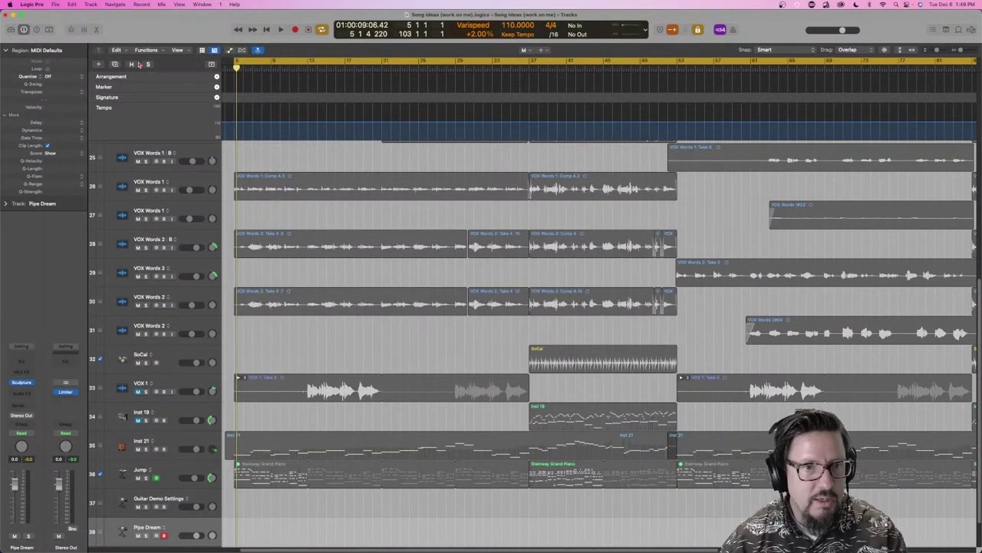
{"action": "scroll", "coordinate": [376, 292], "scroll_direction": "up", "scroll_amount": 5}
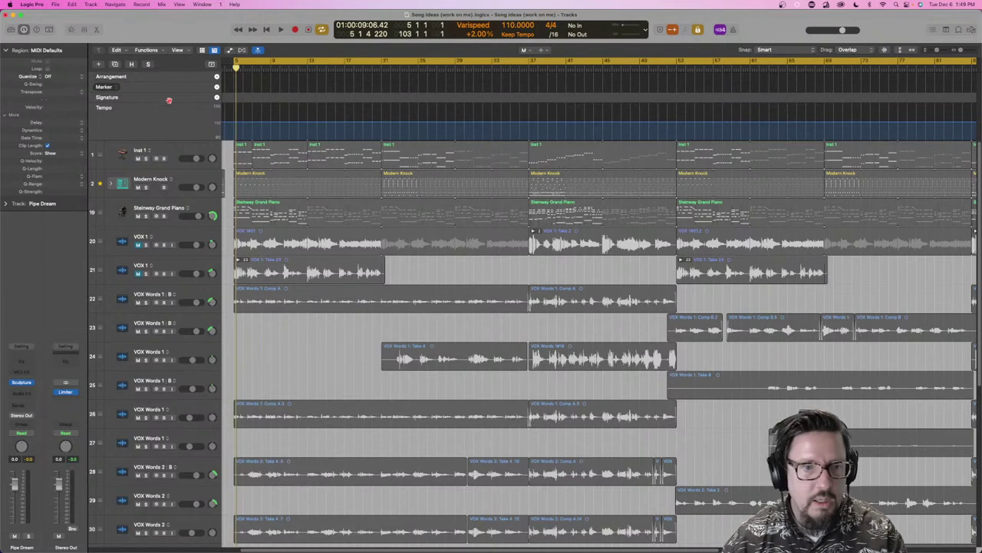
{"action": "scroll", "coordinate": [169, 101], "scroll_direction": "down", "scroll_amount": 5}
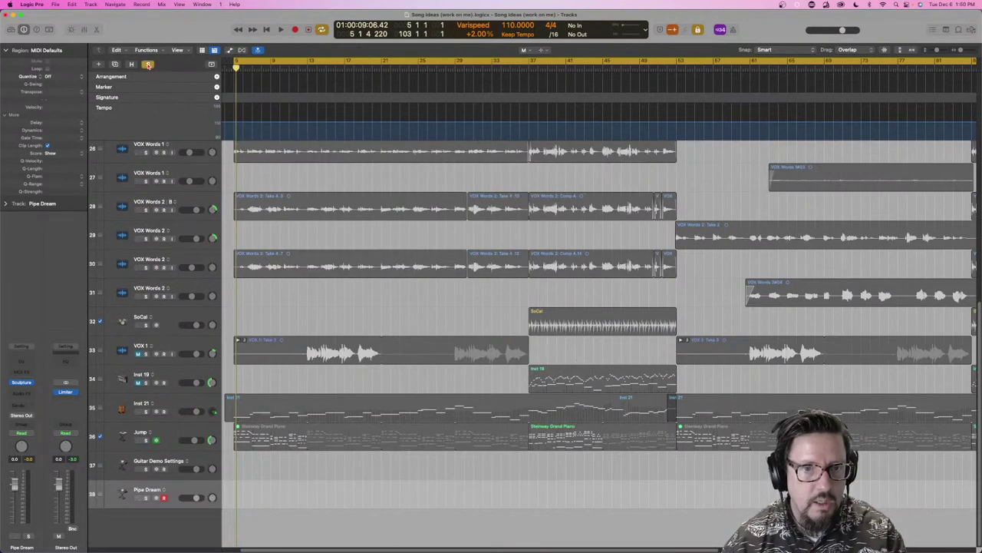
{"action": "key", "text": "space"}
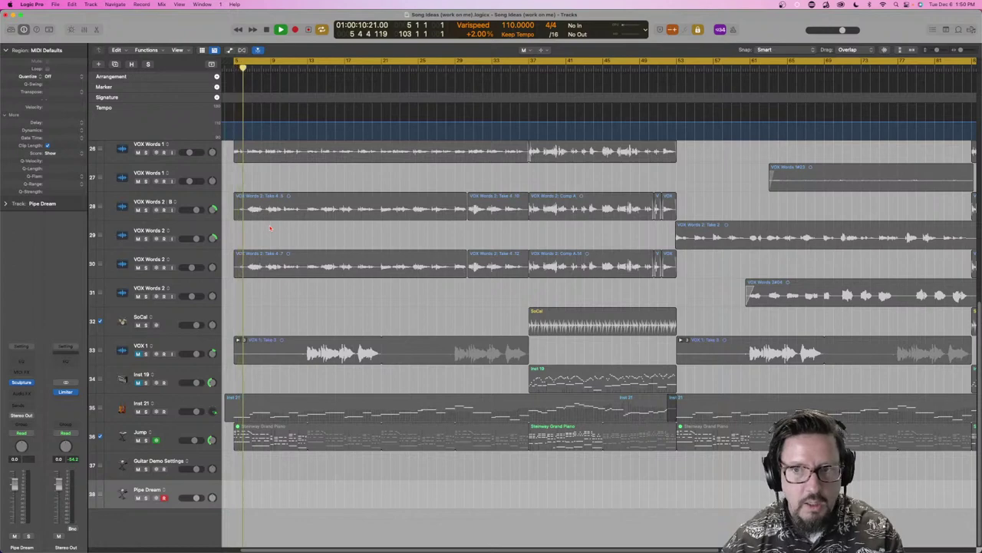
{"action": "key", "text": "space"}
{"action": "scroll", "coordinate": [277, 238], "scroll_direction": "up", "scroll_amount": 5}
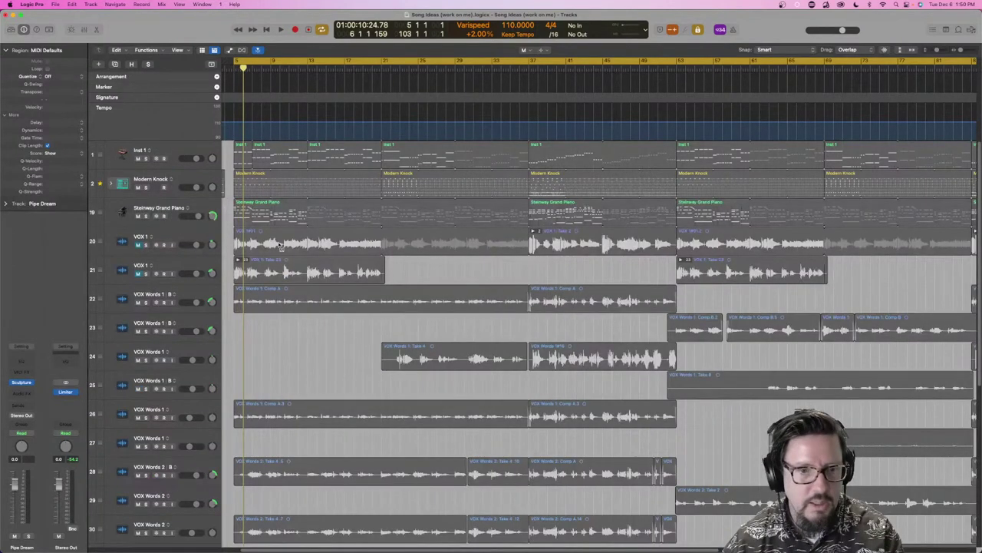
{"action": "scroll", "coordinate": [280, 244], "scroll_direction": "down", "scroll_amount": 5}
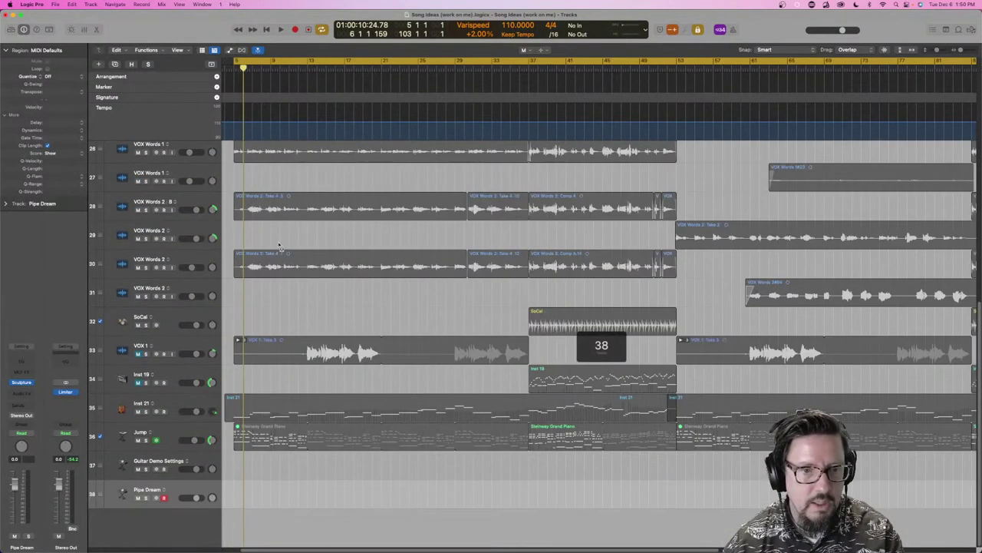
{"action": "double_click", "coordinate": [290, 435]}
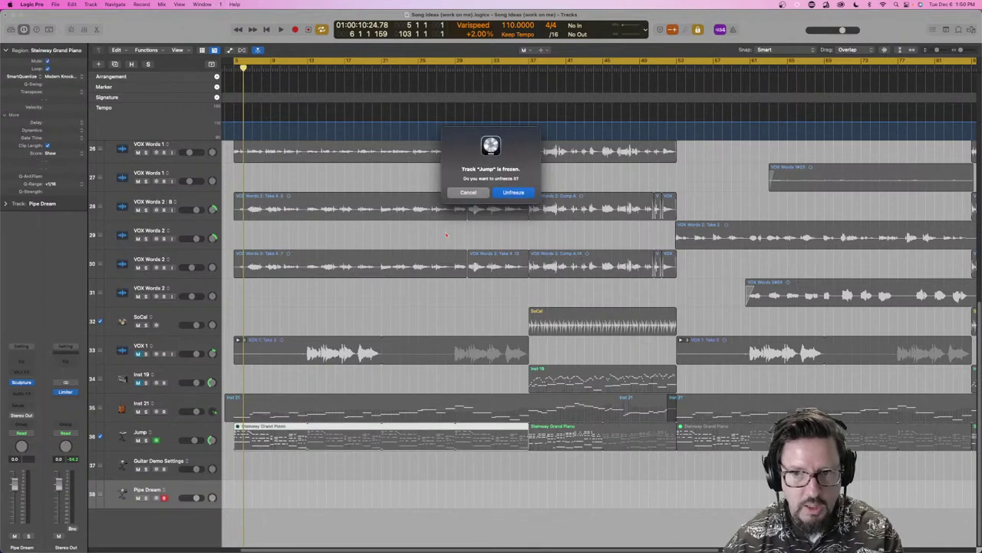
{"action": "left_click", "coordinate": [480, 192]}
{"action": "left_click", "coordinate": [308, 213]}
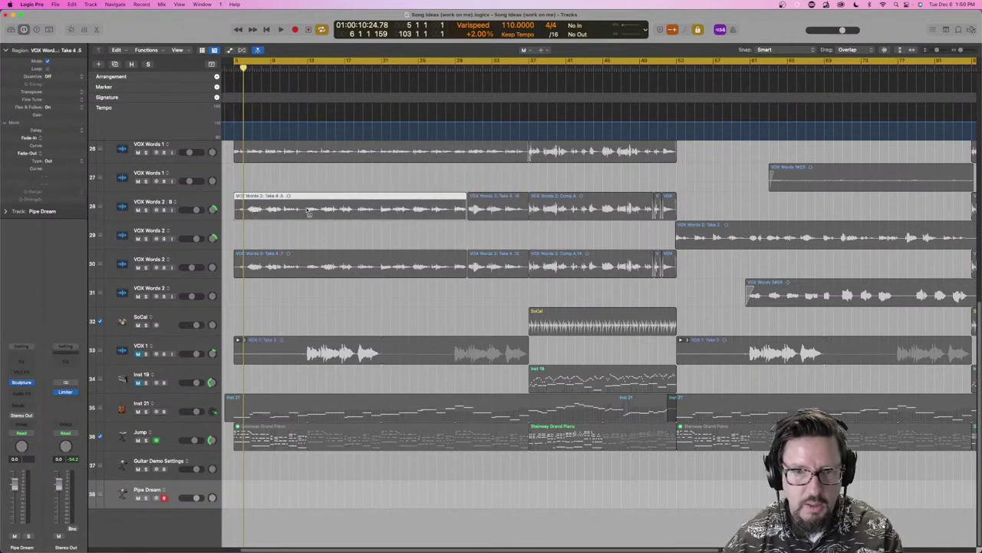
{"action": "left_click", "coordinate": [301, 235]}
{"action": "scroll", "coordinate": [302, 235], "scroll_direction": "right", "scroll_amount": 8}
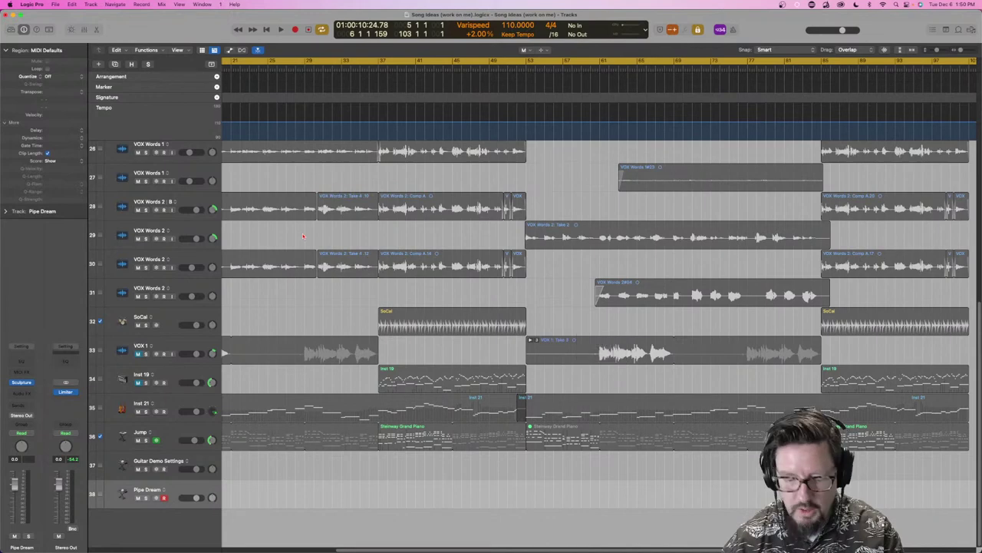
{"action": "scroll", "coordinate": [302, 231], "scroll_direction": "down", "scroll_amount": 3}
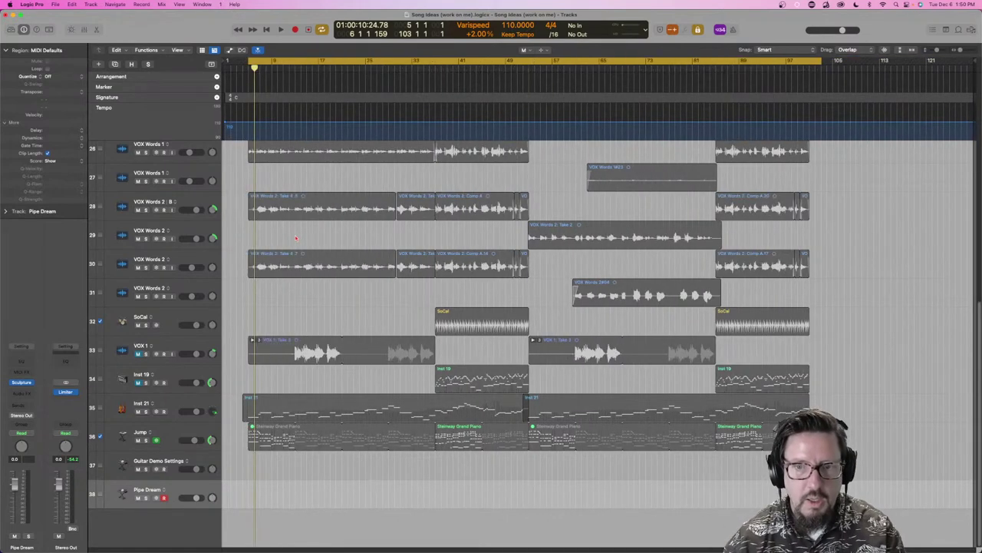
{"action": "scroll", "coordinate": [332, 228], "scroll_direction": "up", "scroll_amount": 8}
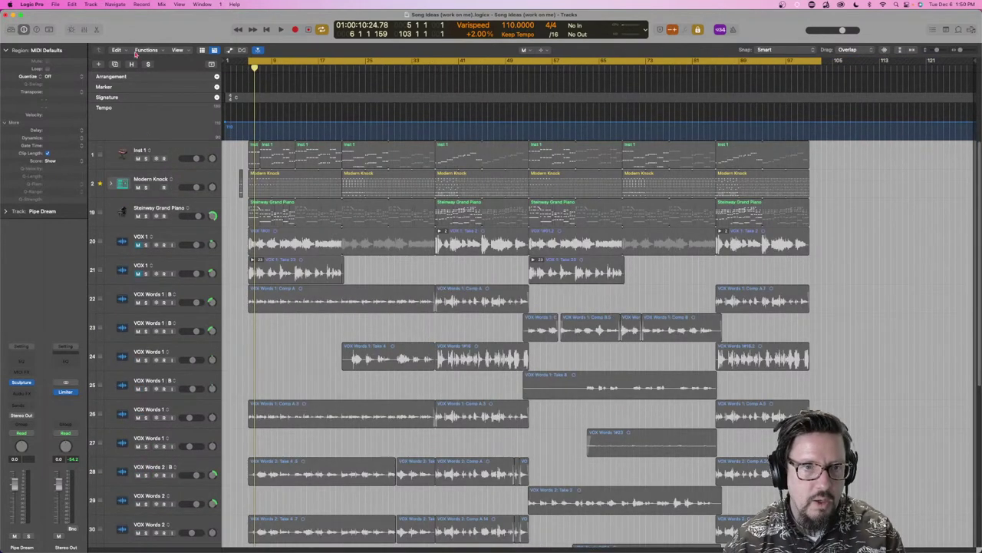
{"action": "left_click", "coordinate": [111, 185]}
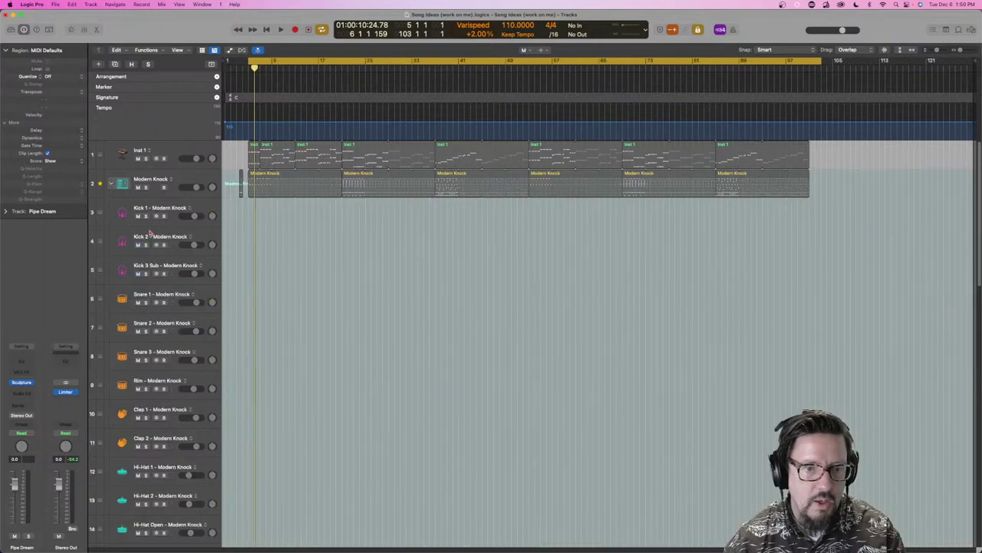
{"action": "left_click", "coordinate": [111, 184]}
{"action": "left_click", "coordinate": [111, 184]}
{"action": "left_click", "coordinate": [111, 185]}
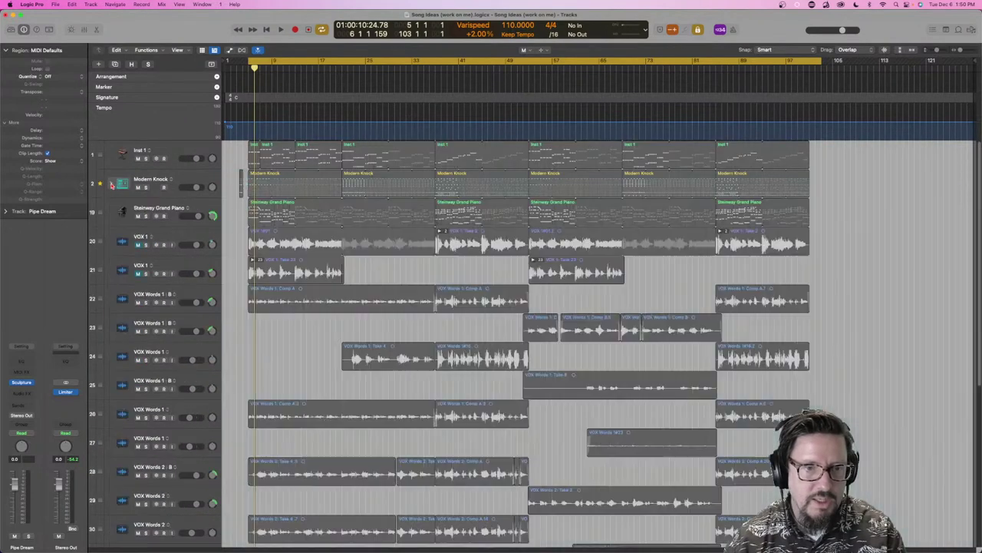
{"action": "left_click", "coordinate": [131, 64]}
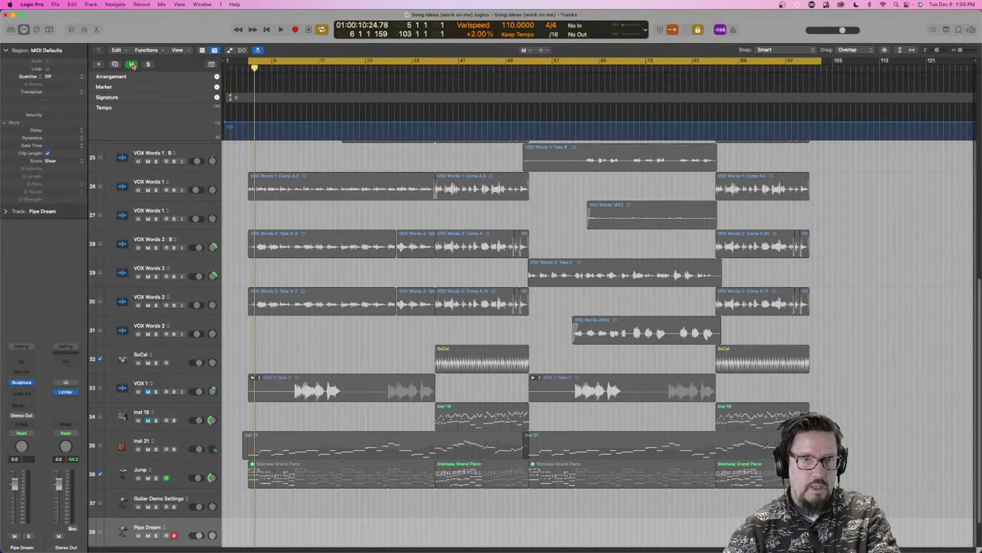
{"action": "left_click", "coordinate": [132, 64]}
{"action": "left_click", "coordinate": [148, 64]}
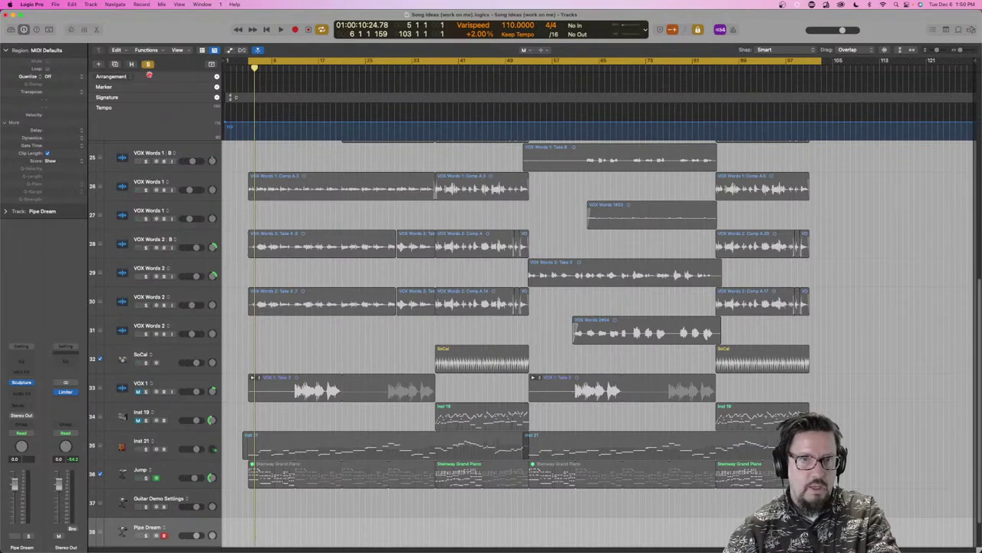
{"action": "left_click", "coordinate": [148, 65]}
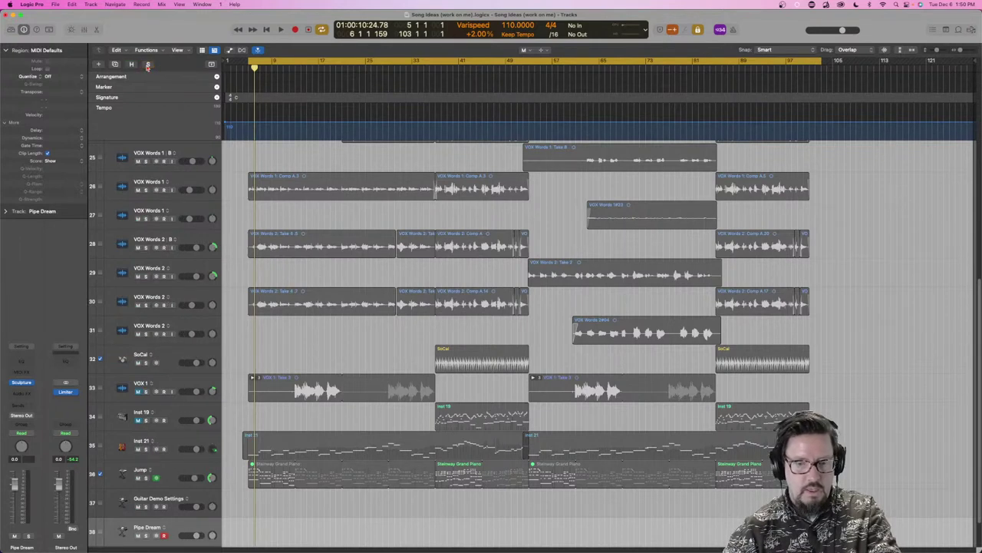
{"action": "right_click", "coordinate": [347, 215]}
{"action": "key", "text": "Escape"}
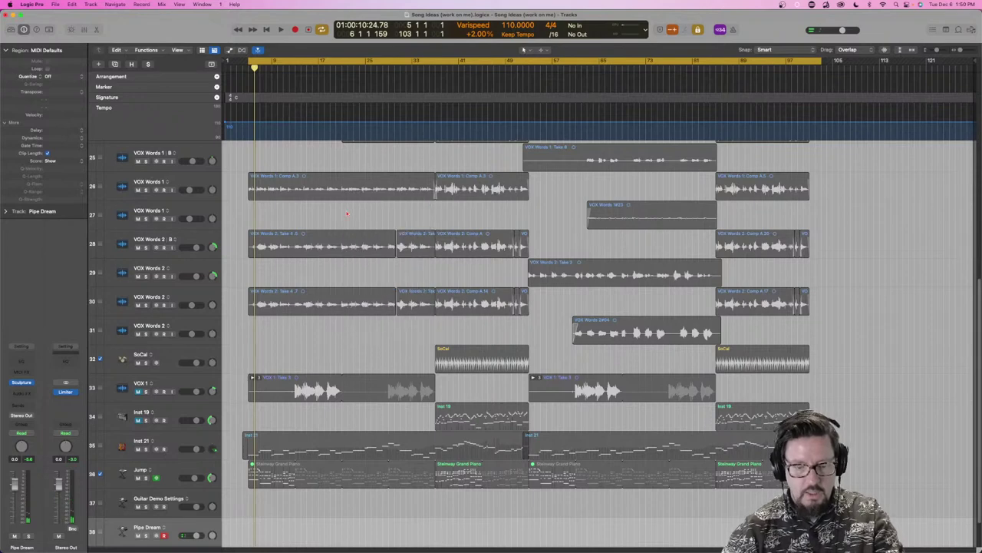
{"action": "key", "text": "x"}
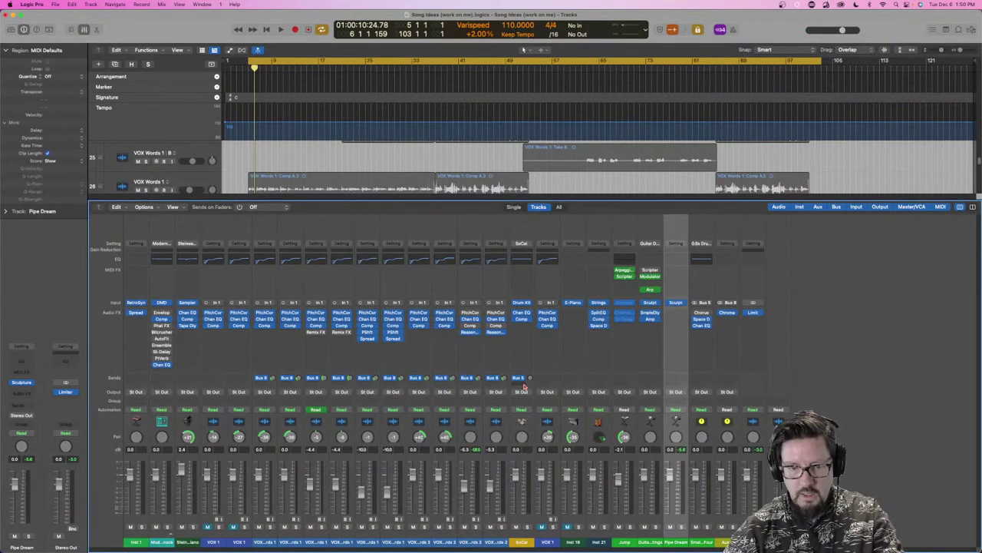
{"action": "key", "text": "space"}
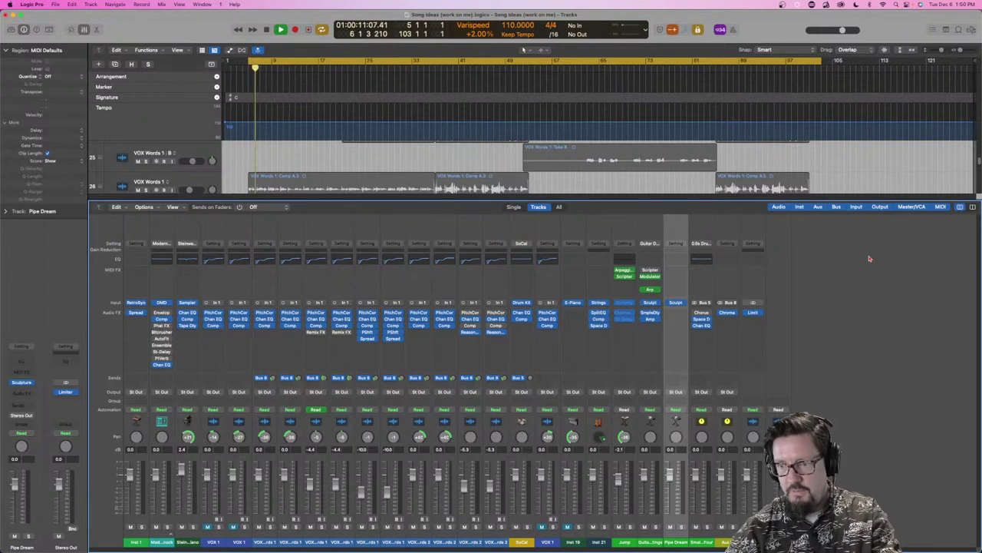
{"action": "key", "text": "space"}
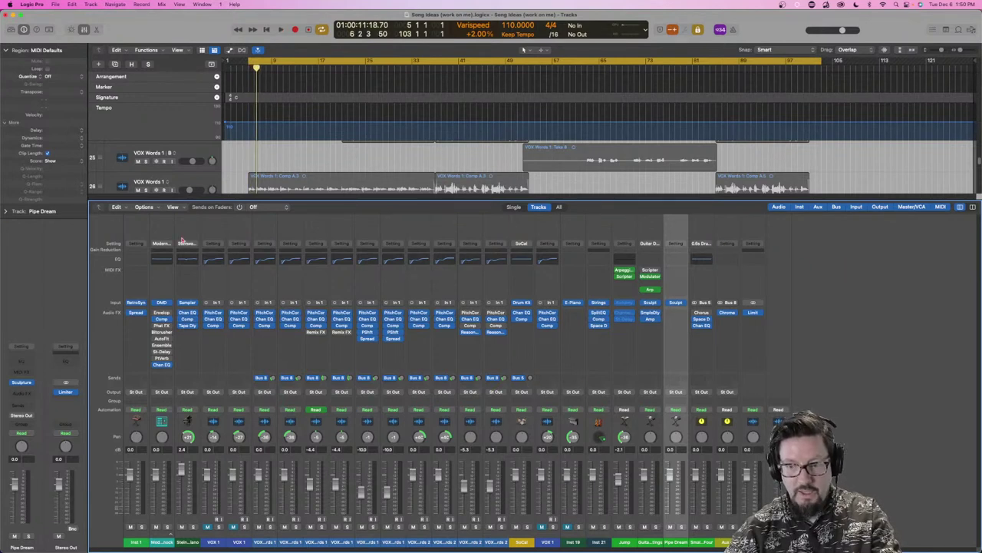
{"action": "key", "text": "space"}
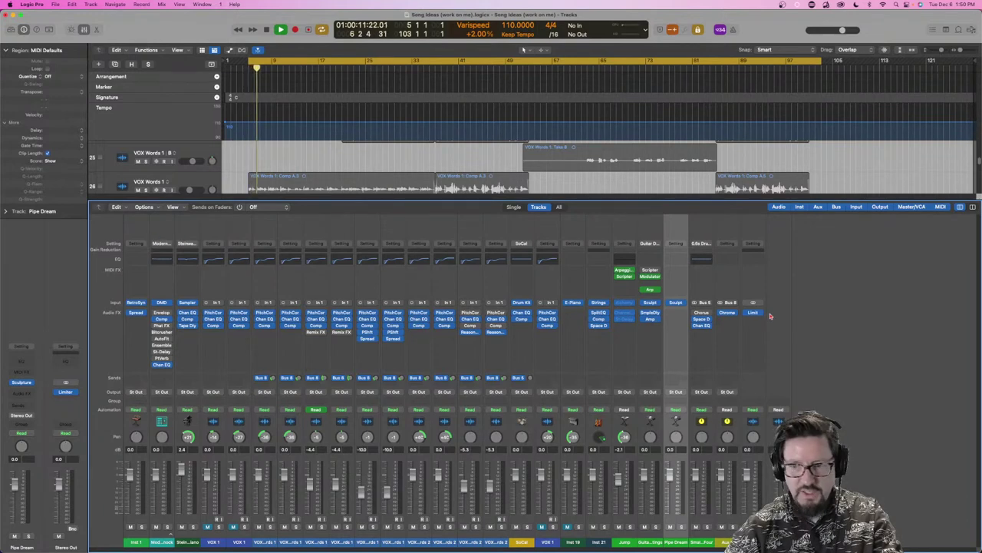
{"action": "key", "text": "space"}
{"action": "key", "text": "x"}
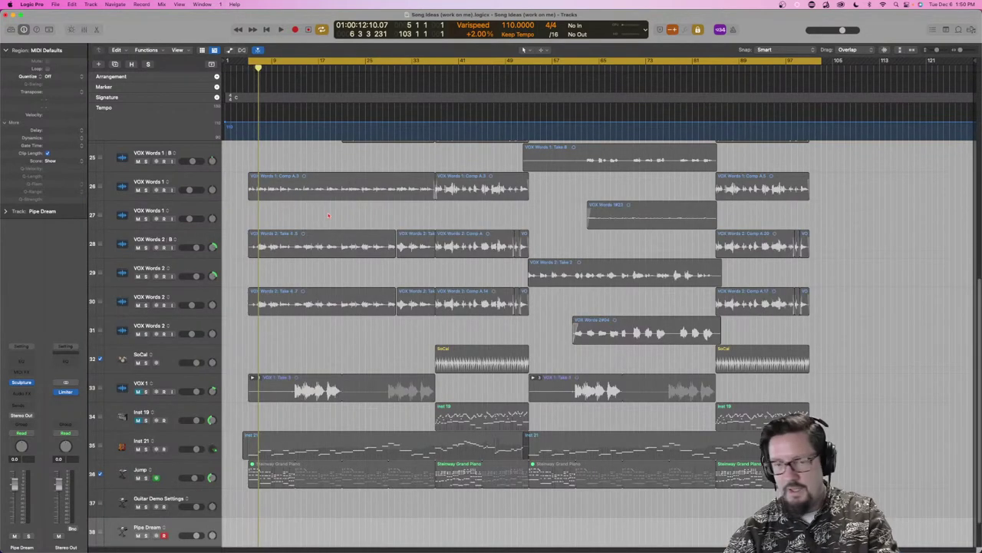
{"action": "scroll", "coordinate": [294, 288], "scroll_direction": "up", "scroll_amount": 10}
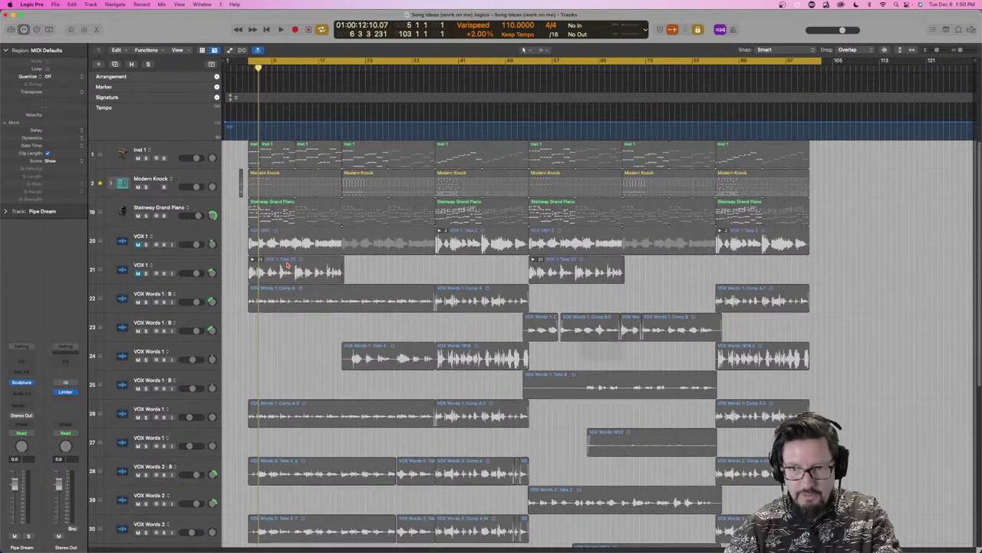
{"action": "scroll", "coordinate": [288, 264], "scroll_direction": "down", "scroll_amount": 11}
{"action": "scroll", "coordinate": [288, 264], "scroll_direction": "up", "scroll_amount": 5}
{"action": "scroll", "coordinate": [596, 340], "scroll_direction": "down", "scroll_amount": 5}
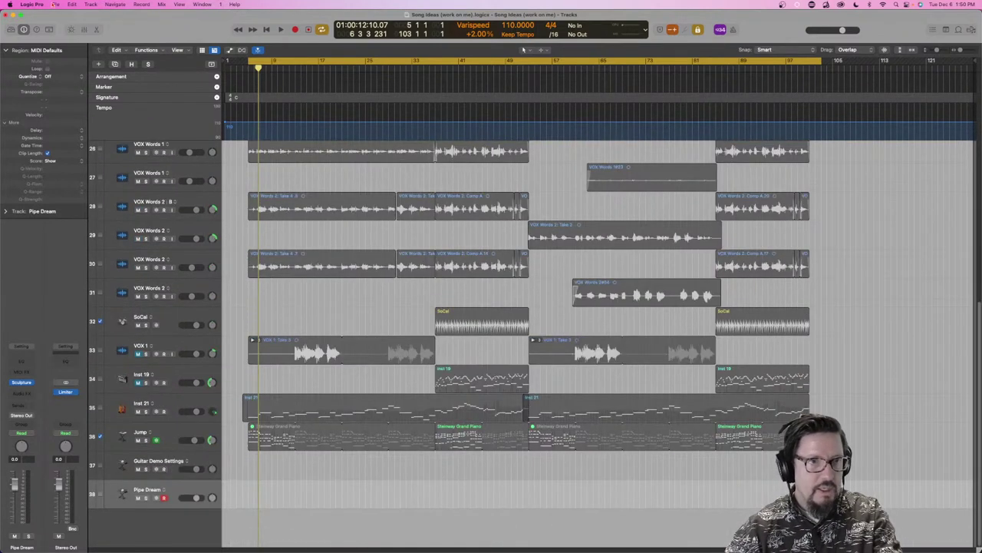
{"action": "left_click", "coordinate": [53, 7]}
{"action": "left_click", "coordinate": [31, 4]}
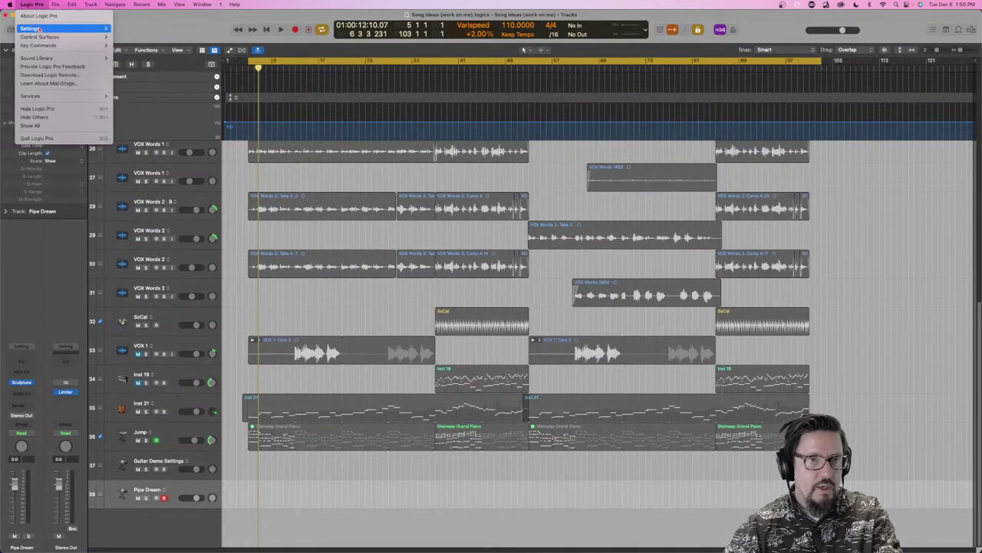
{"action": "mouse_move", "coordinate": [76, 28]}
{"action": "left_click", "coordinate": [138, 38]}
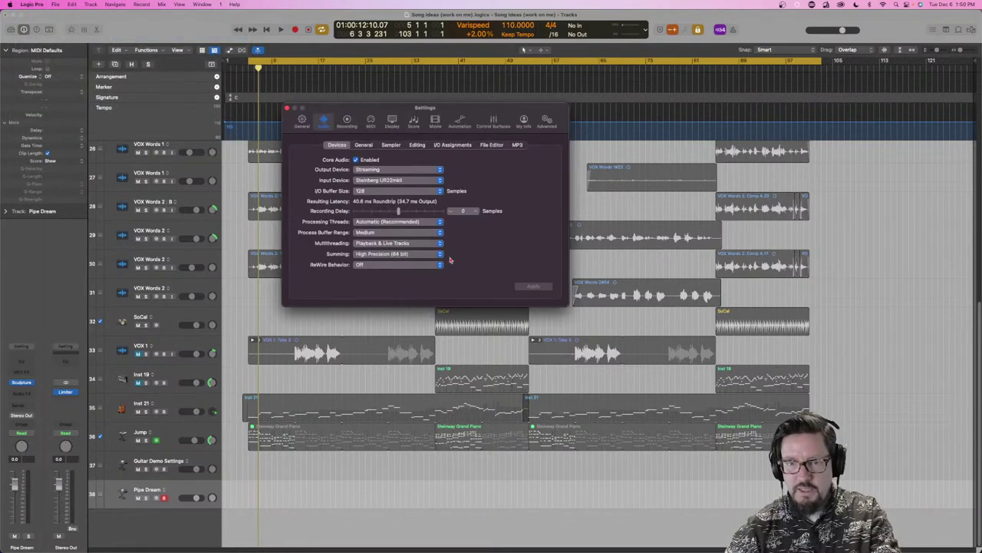
{"action": "left_click", "coordinate": [287, 108]}
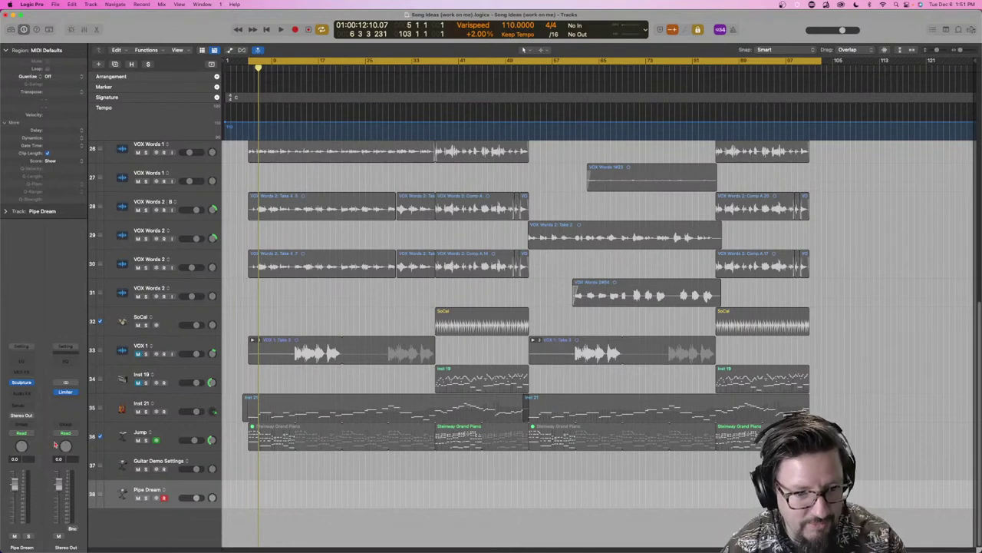
{"action": "key", "text": "x"}
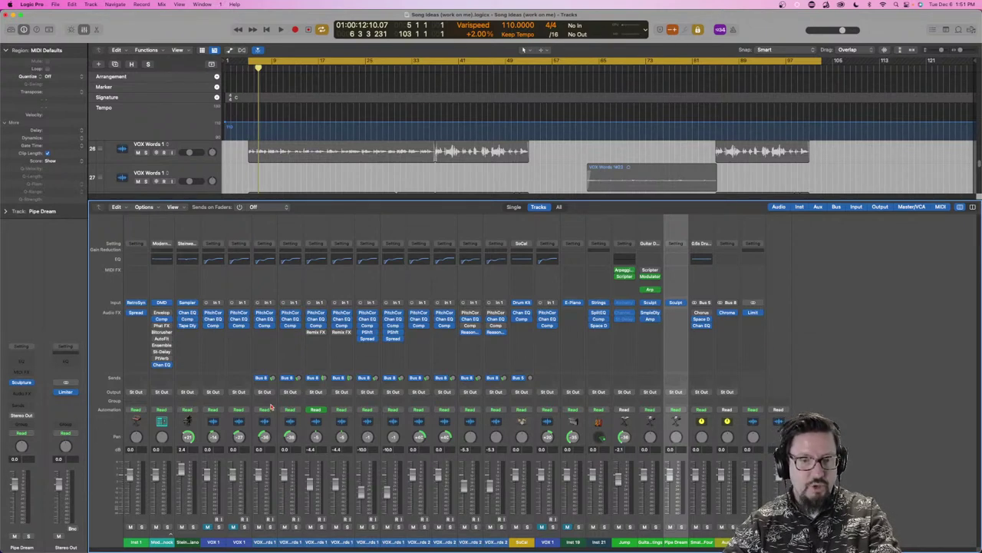
{"action": "key", "text": "x"}
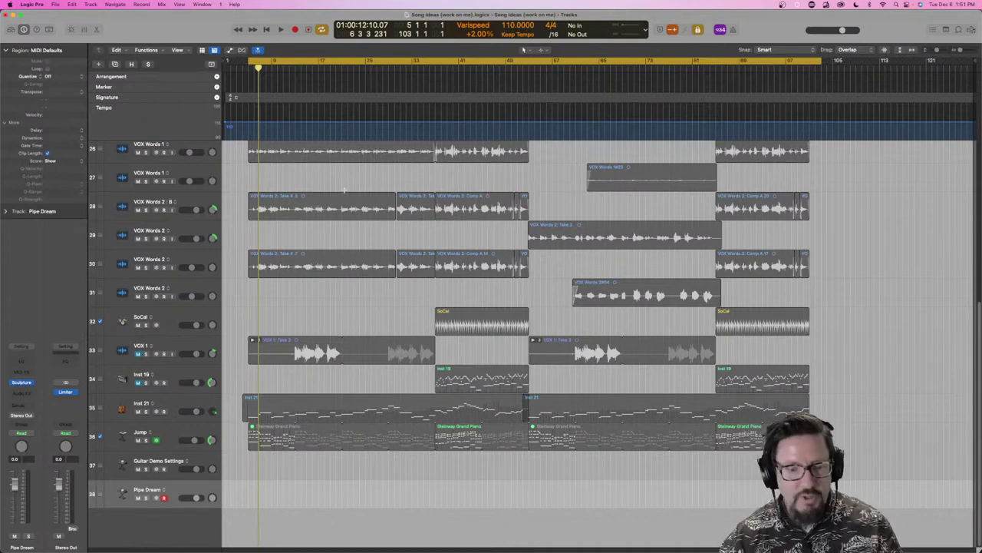
Open Pipe Dream's Sculpture window and start playback to hear it
{"action": "left_click", "coordinate": [23, 383]}
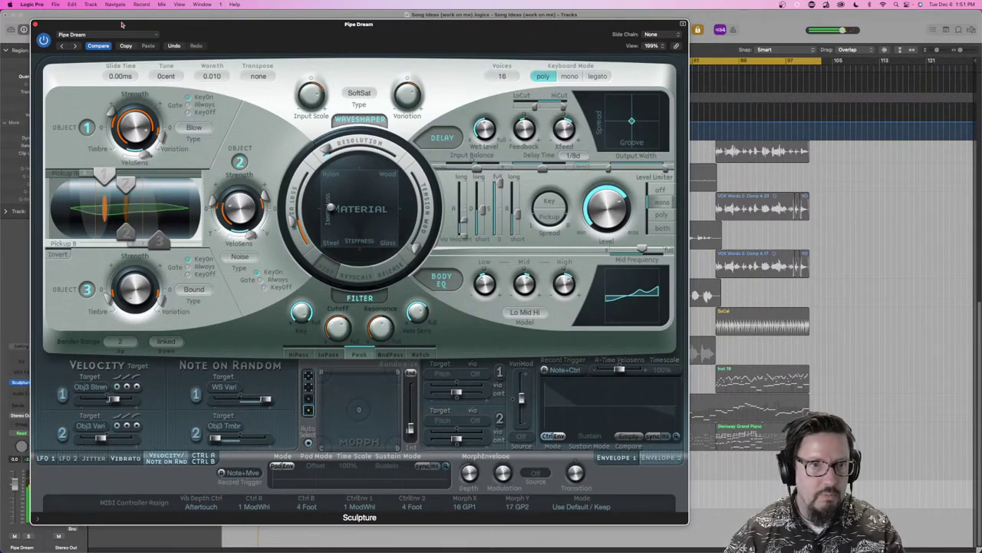
{"action": "left_click_drag", "start_coordinate": [107, 25], "coordinate": [437, 74]}
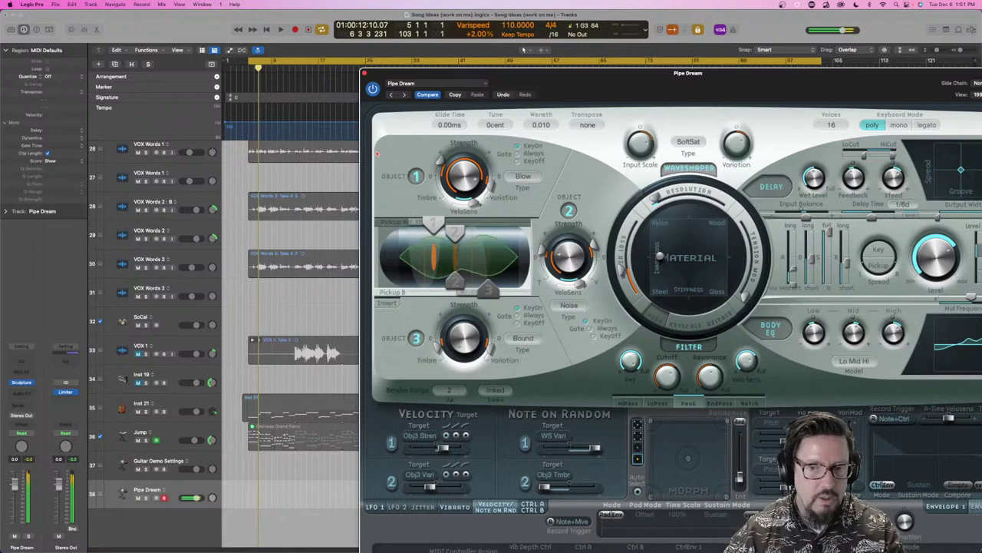
{"action": "key", "text": "space"}
{"action": "key", "text": "space"}
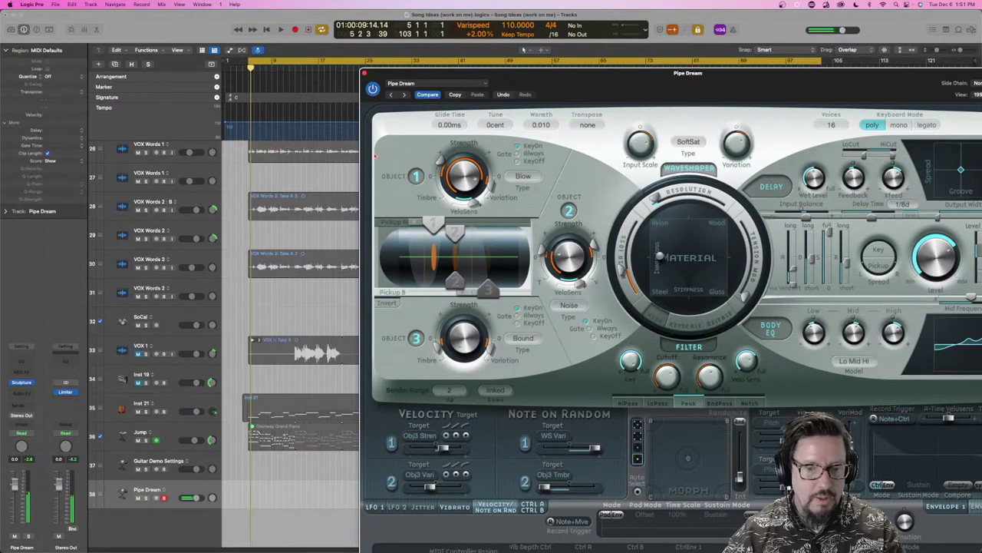
{"action": "mouse_move", "coordinate": [589, 98]}
{"action": "left_mouse_down"}
{"action": "mouse_move", "coordinate": [306, 43]}
{"action": "mouse_move", "coordinate": [261, 51]}
{"action": "left_mouse_up"}
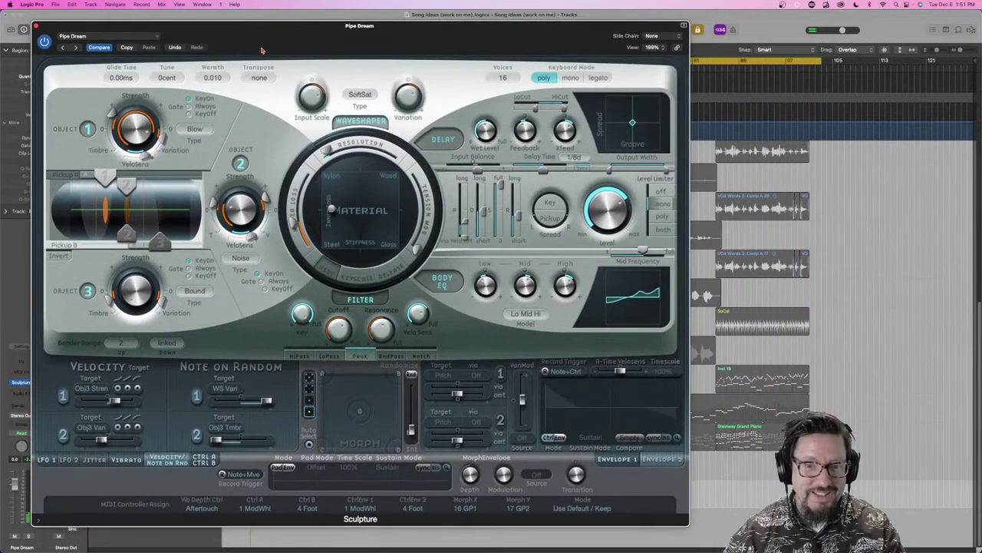
Show the LFO 1 modulation settings and check the waveshaper type, keeping SoftSat
{"action": "left_click", "coordinate": [48, 458]}
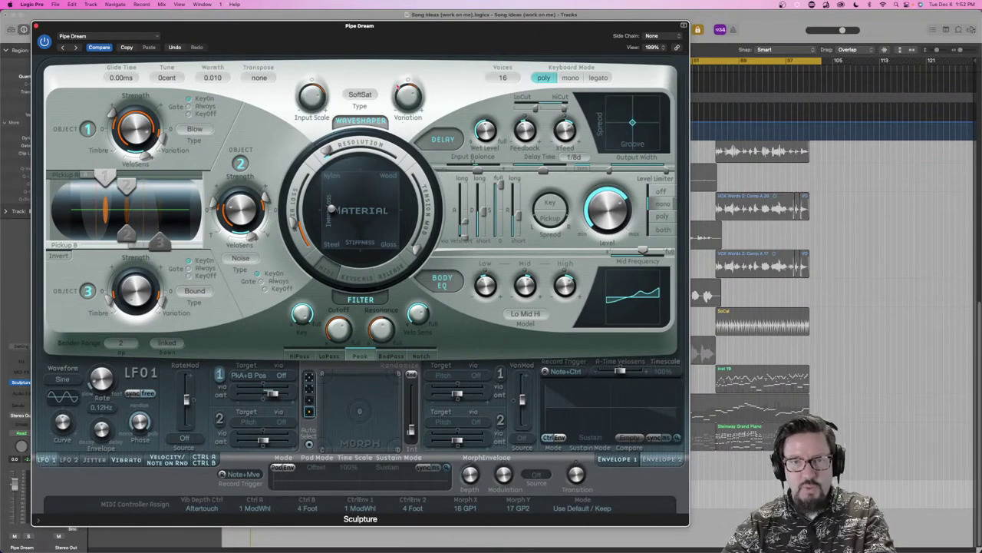
{"action": "left_click", "coordinate": [364, 94]}
{"action": "left_click", "coordinate": [360, 74]}
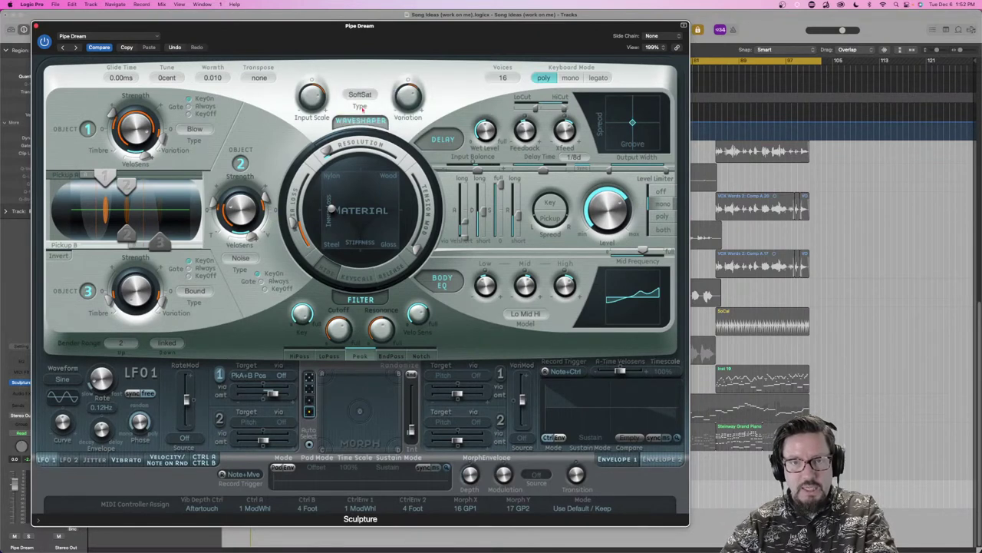